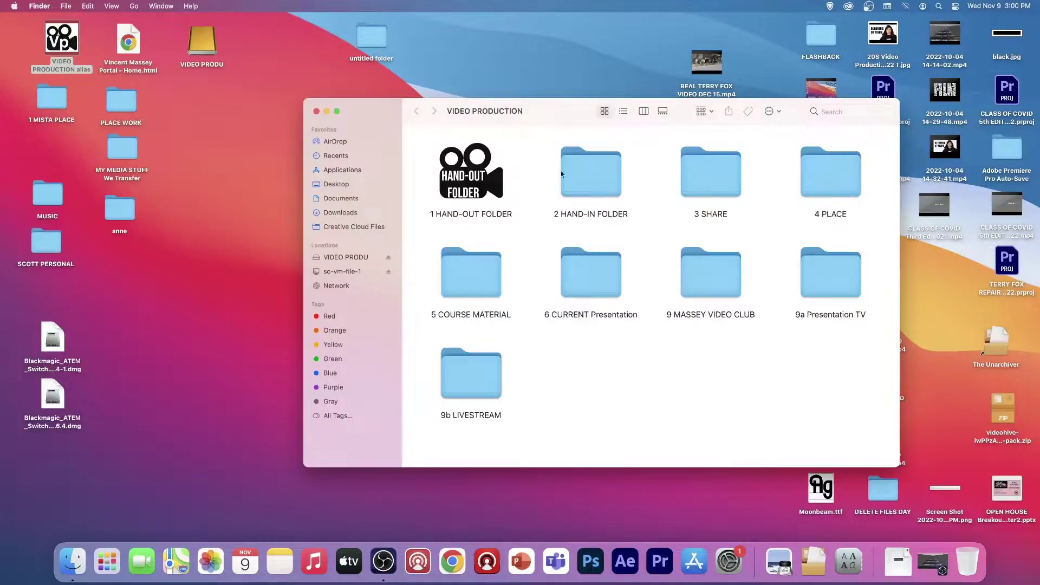
Open the 3 AFTER EFFECTS folder inside 1 VP20s in the 1 HAND-OUT FOLDER
double_click(497, 172)
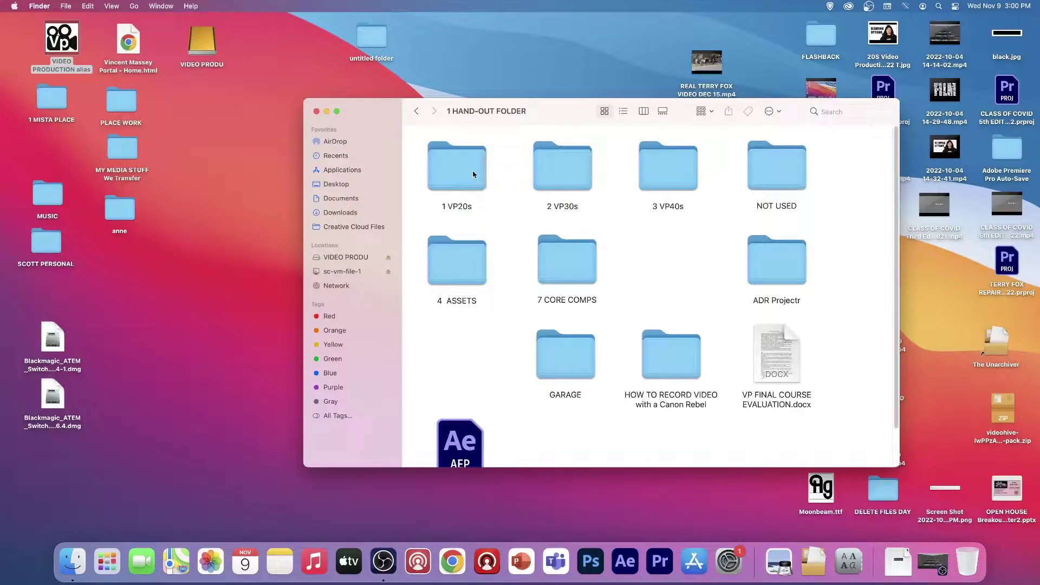
left_click(473, 175)
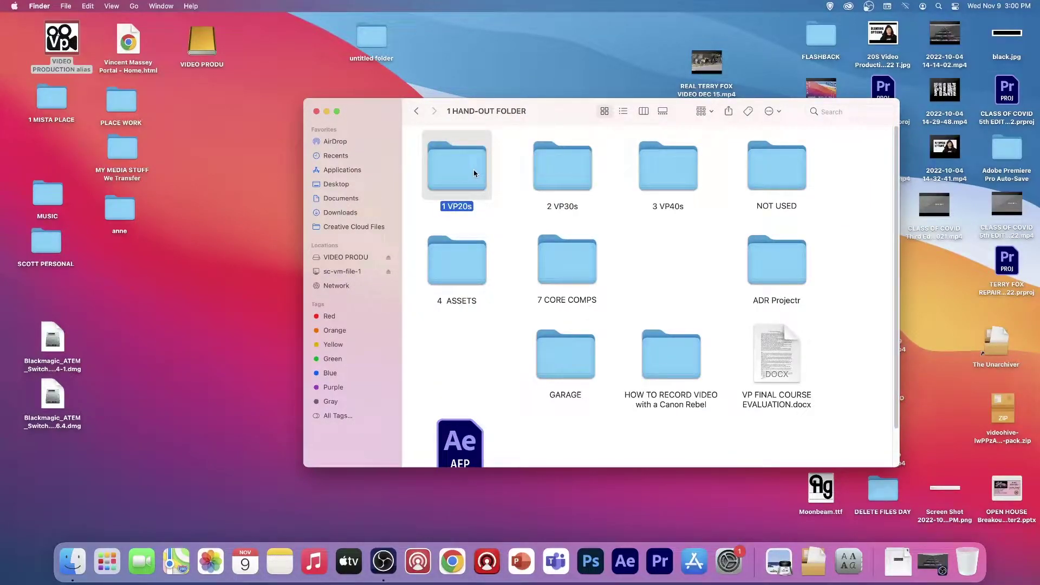
double_click(473, 174)
double_click(694, 185)
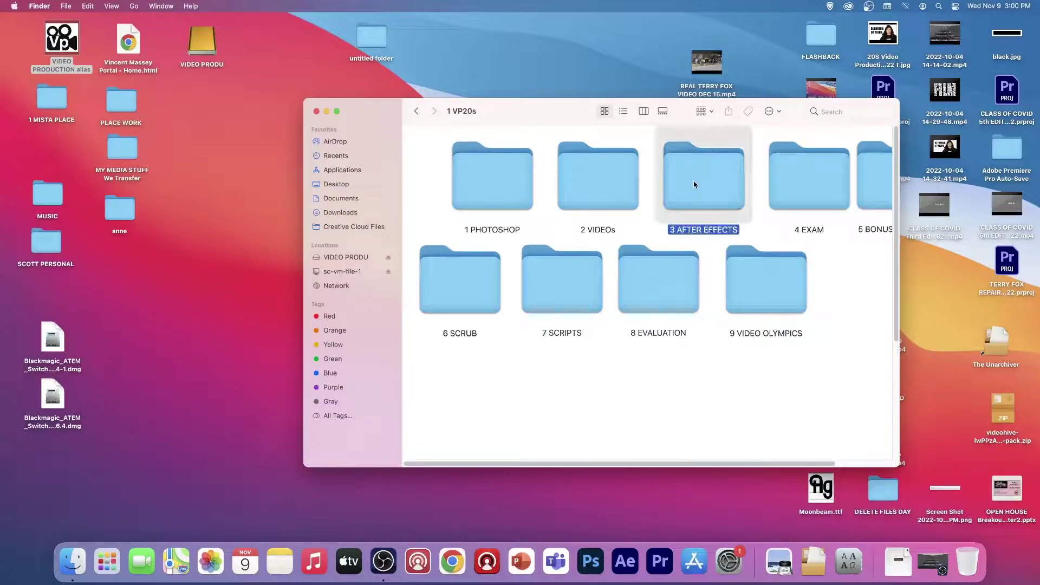
Copy the folders "1 Moon Across the Sky (5)" and "2 Plain Plane Productions" together, and close the hand-out window
left_click(568, 161)
left_click(461, 217, "super")
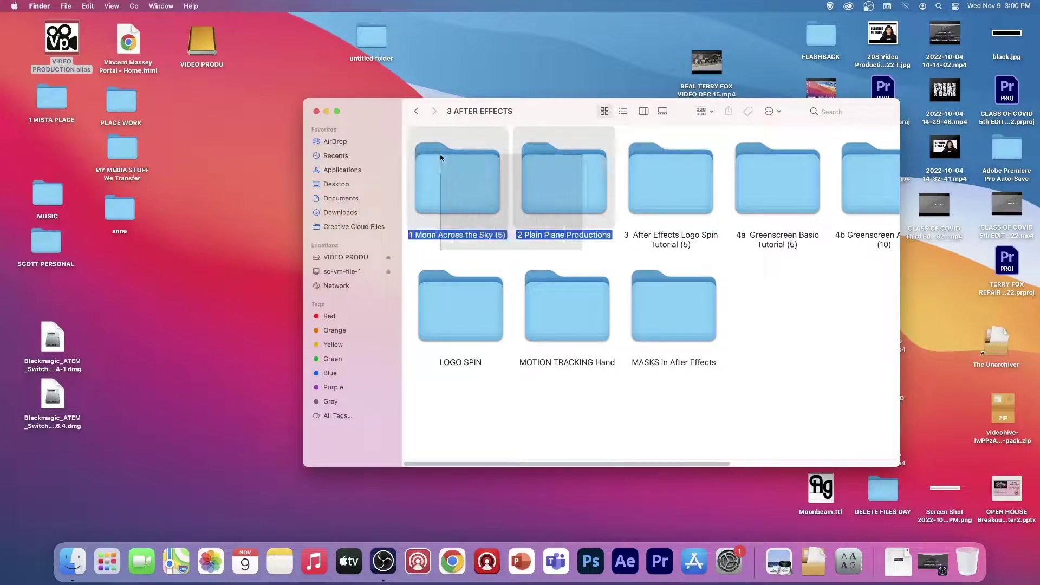
right_click(539, 183)
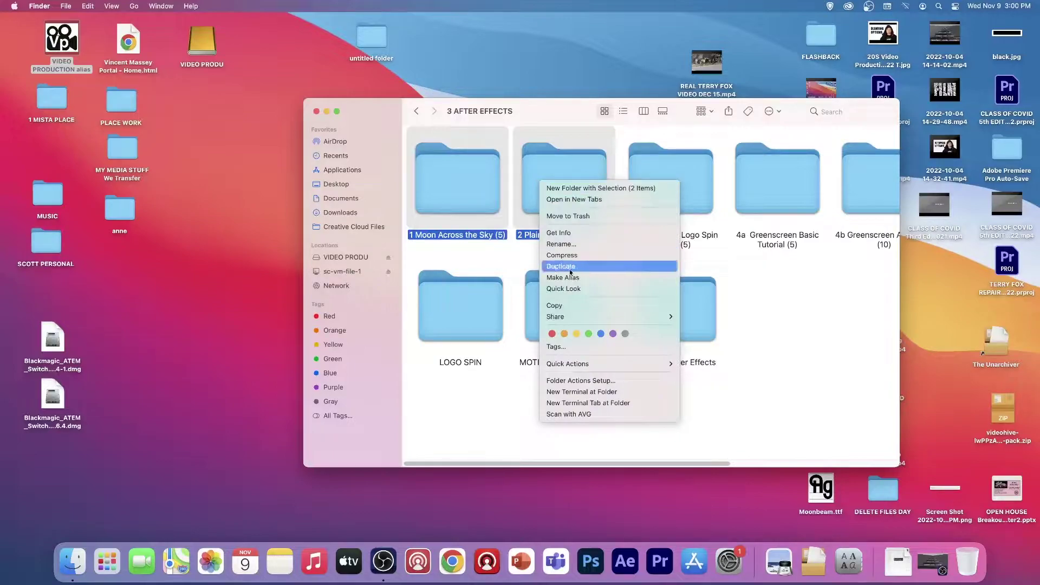
key("Return")
left_click(317, 111)
Paste the two copied folders into 3 AFTER EFFECTS inside the VP20s folder of 1 MISTA PLACE, and close the window
left_click(56, 101)
double_click(56, 102)
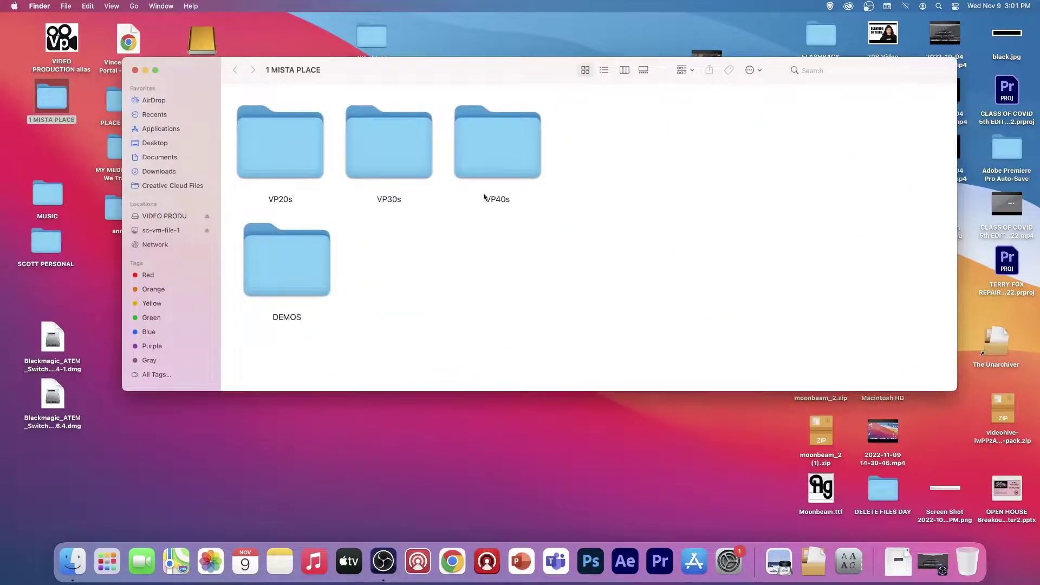
double_click(267, 140)
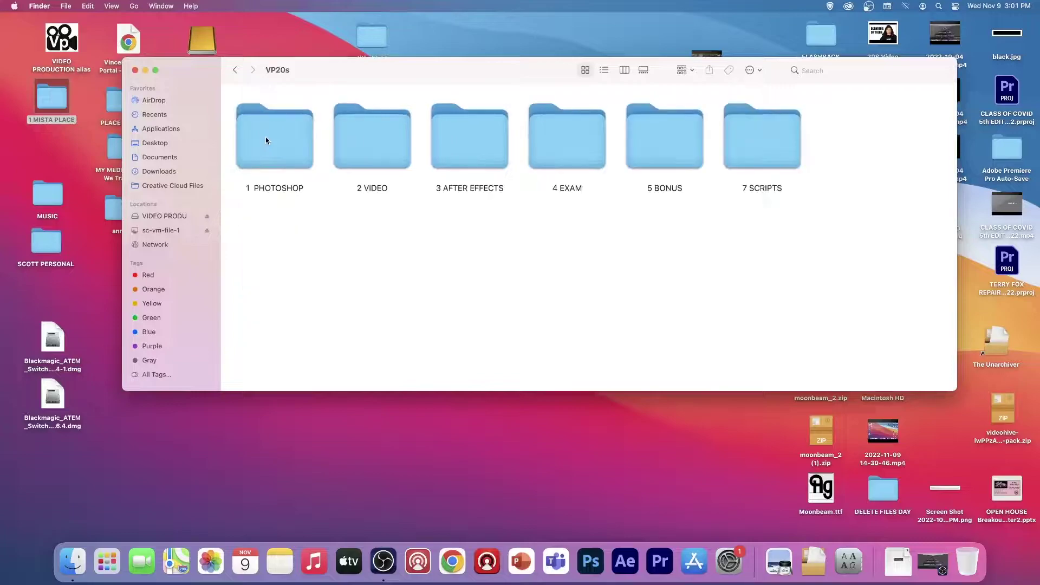
double_click(453, 144)
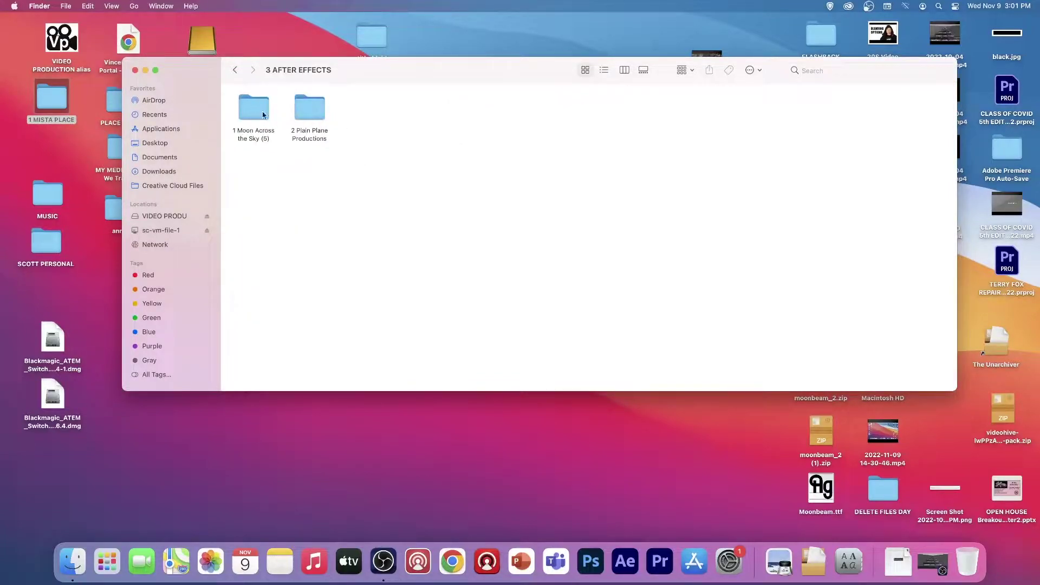
right_click(360, 207)
left_click(287, 187)
left_click(135, 70)
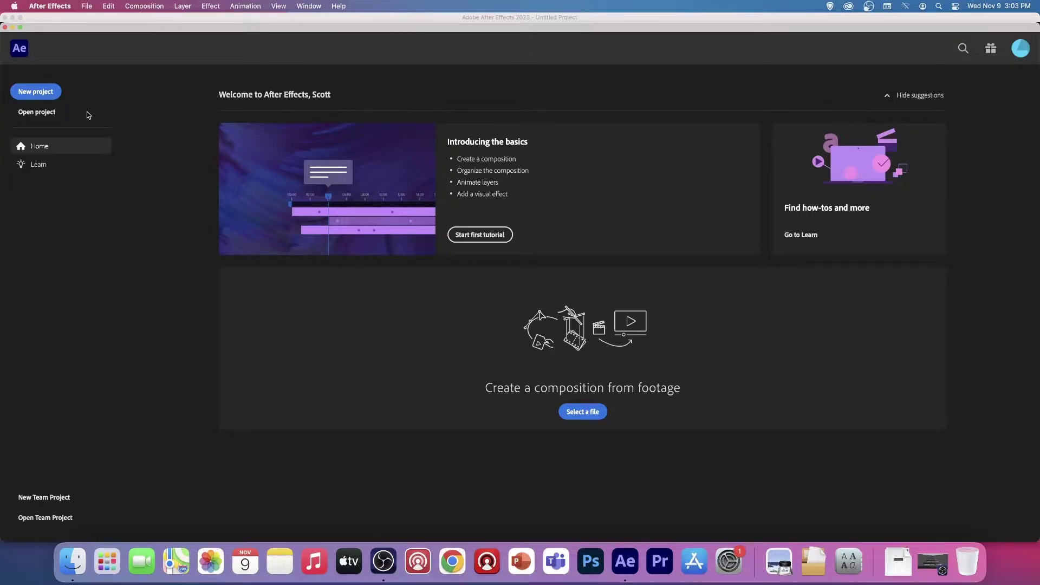
Start a new project with a 1920 x 1080 px composition at 23.976 fps, lasting 10 seconds
left_click(40, 95)
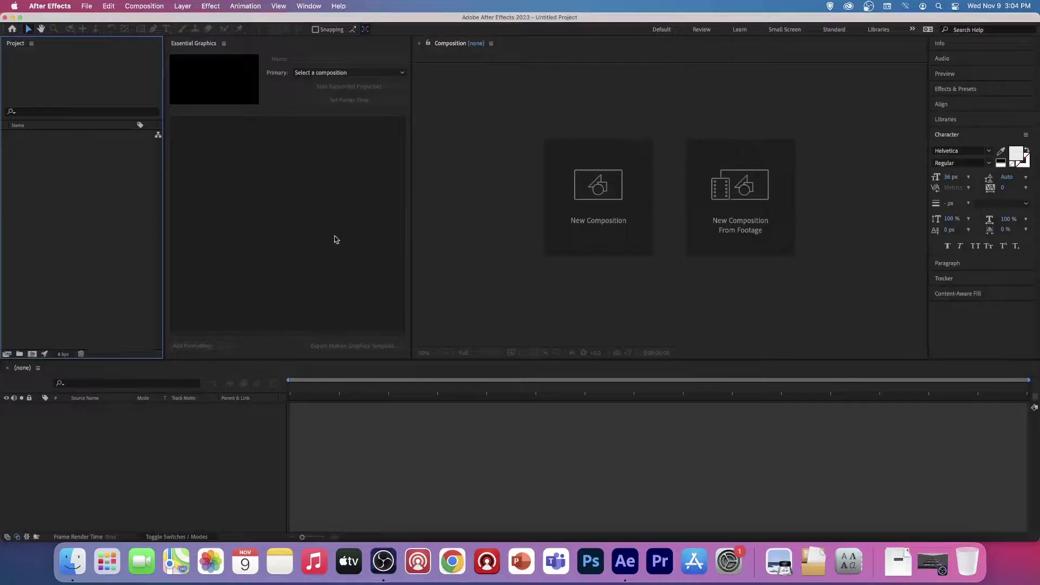
left_click(581, 211)
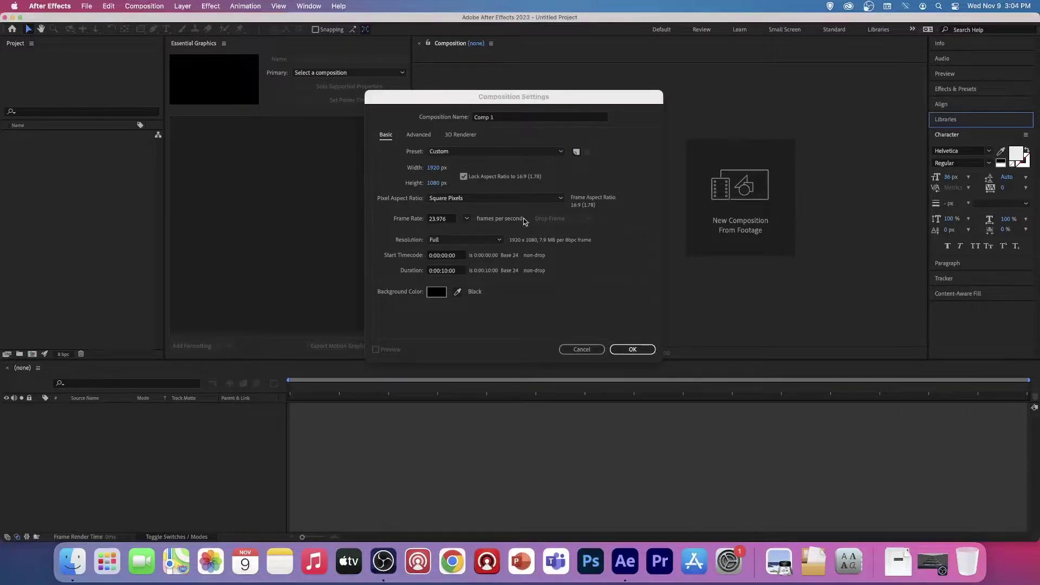
left_click(445, 272)
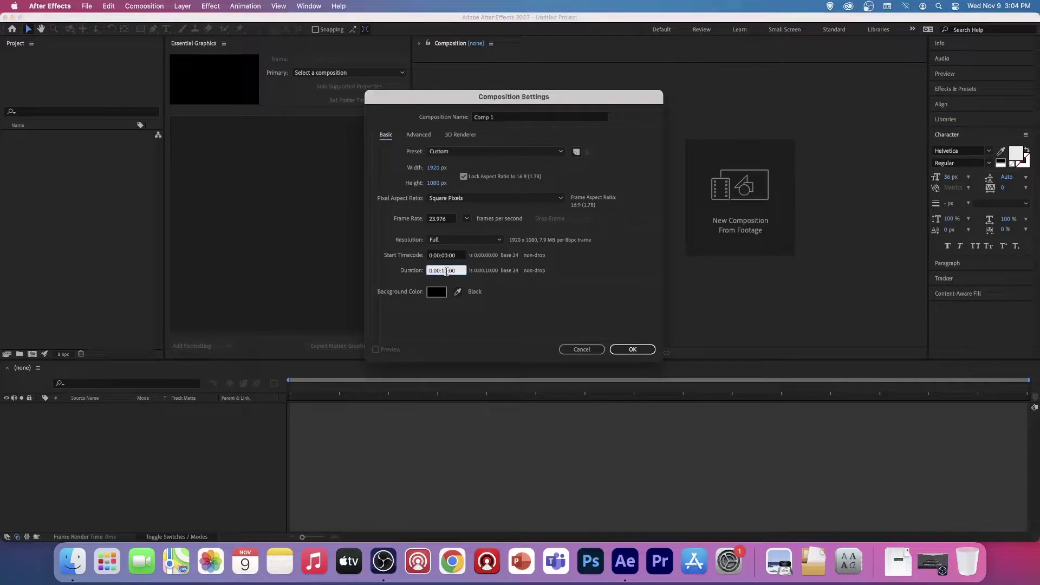
key("BackSpace")
left_click(630, 351)
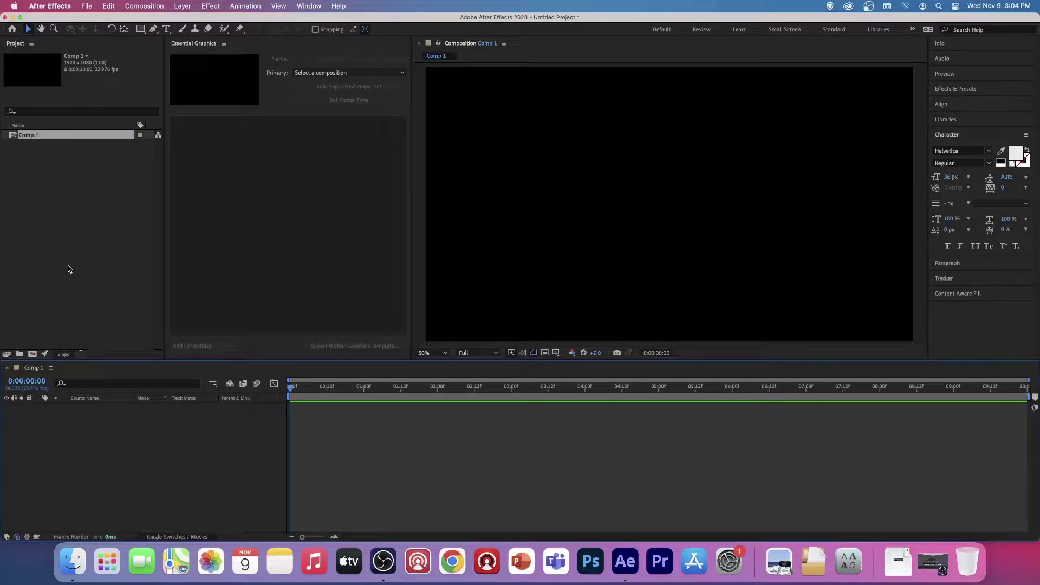
Import "MOON transparent png.png" and "STAR SKY Background 1920X1080.png" from the 1 Moon Across the Sky (5) folder as footage
left_click(87, 197)
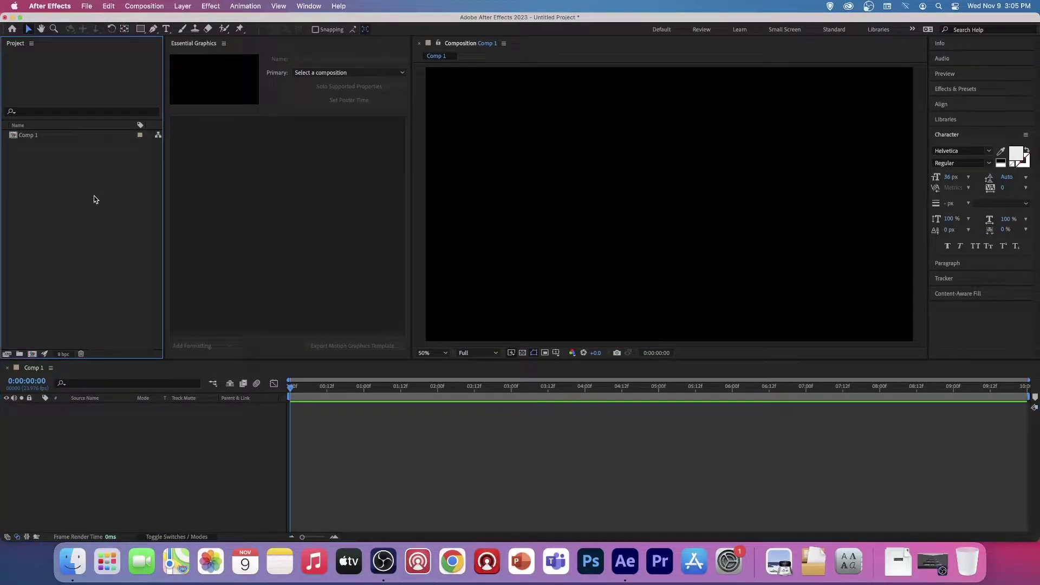
double_click(95, 197)
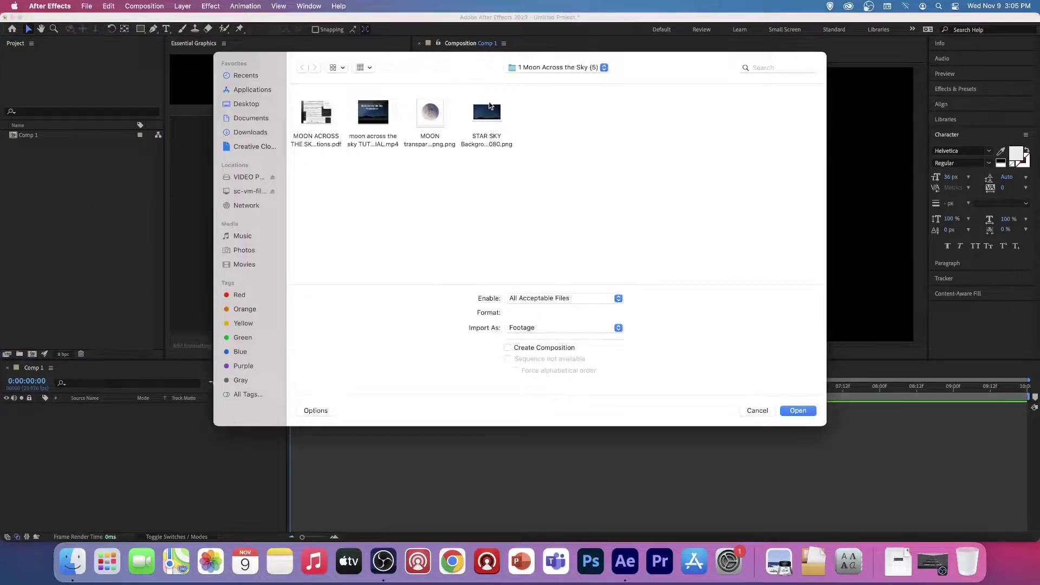
left_click(489, 120)
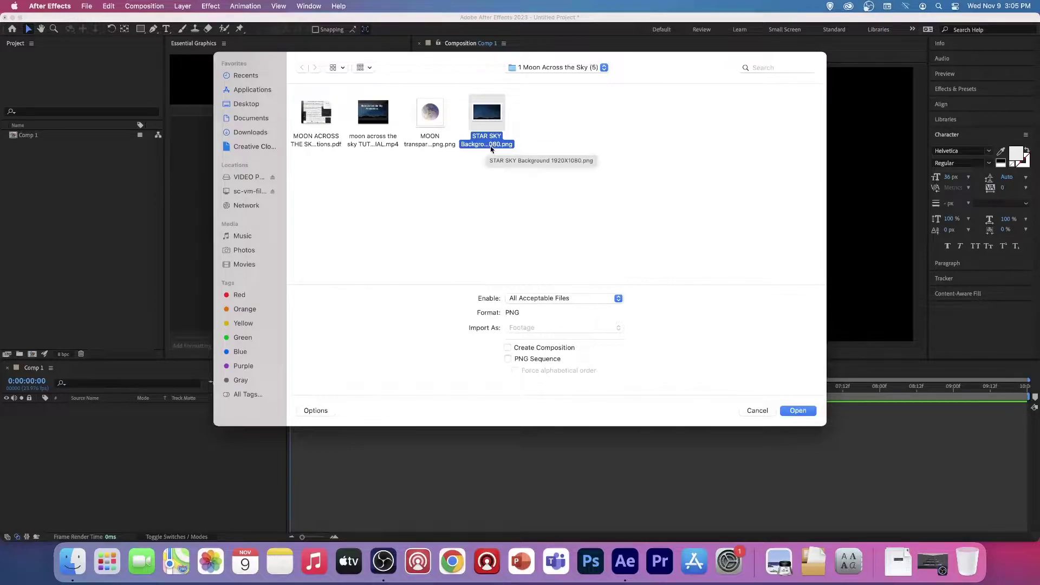
left_click(427, 120, "super")
left_click(799, 410)
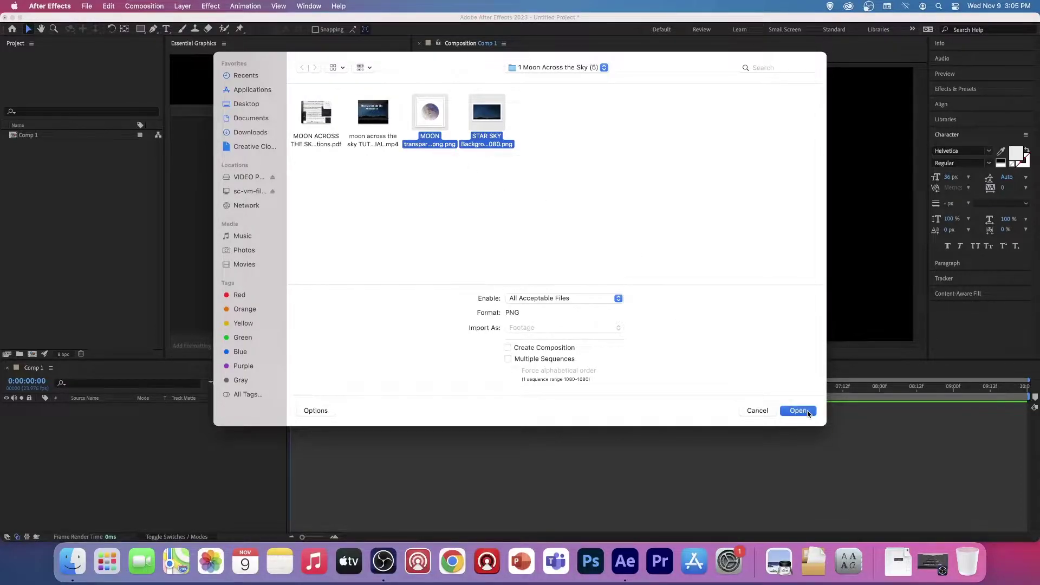
left_click(78, 174)
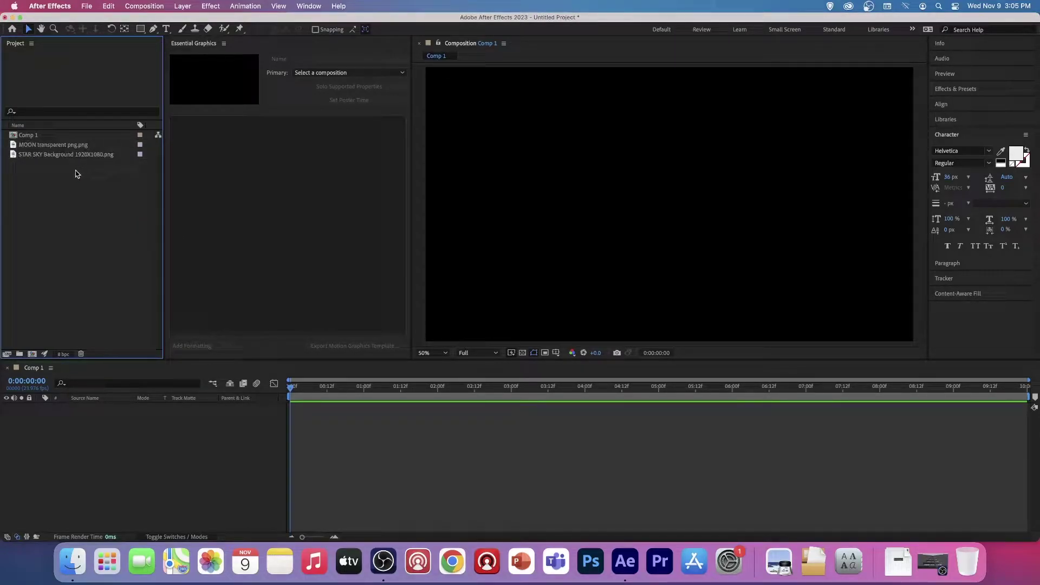
Add the star sky image to the composition as the centred background, and place the moon image on a layer above it
left_click_drag(51, 154, 674, 209)
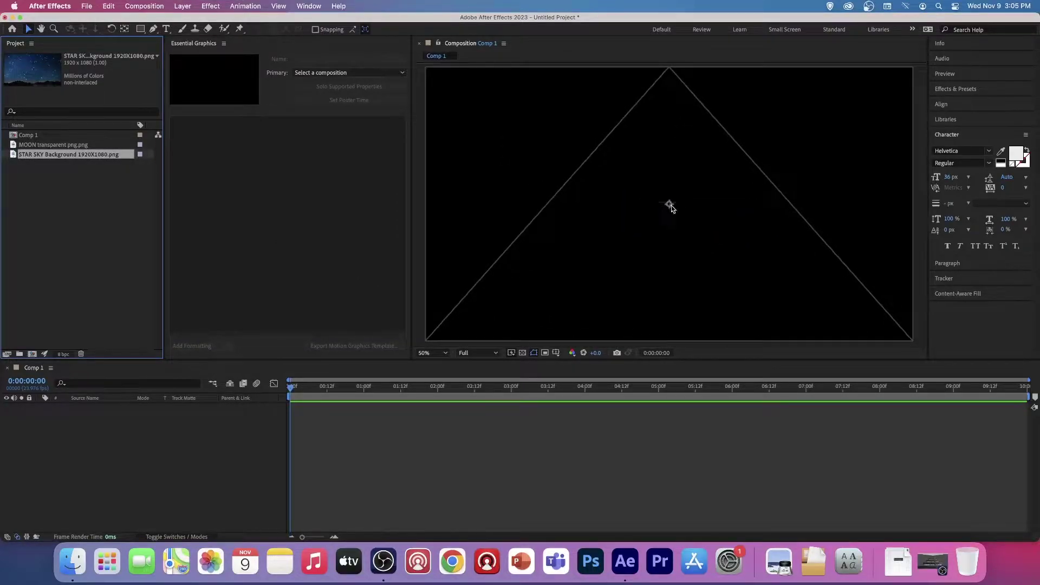
left_click(72, 245)
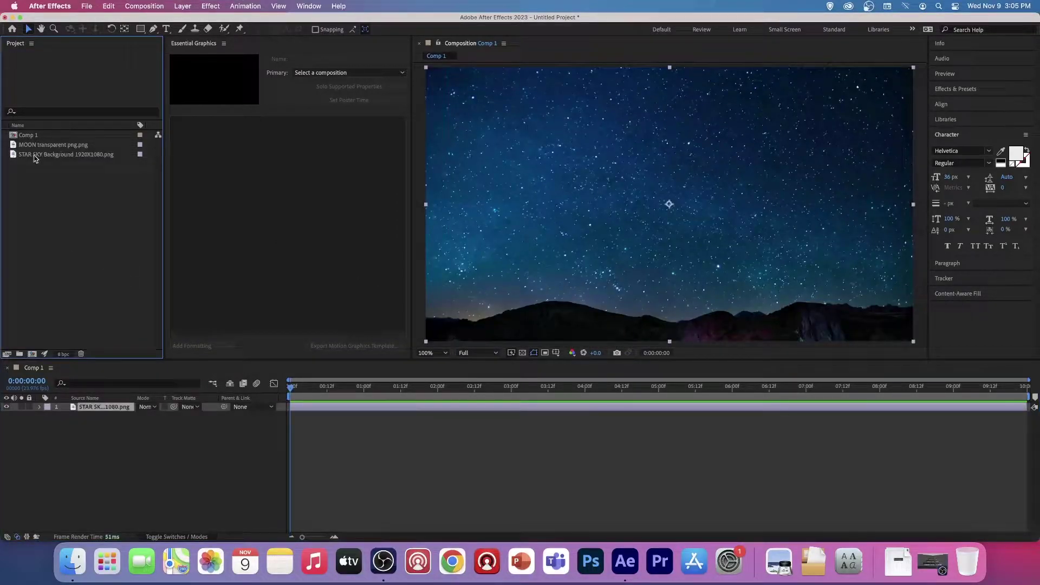
left_click_drag(39, 150, 685, 204)
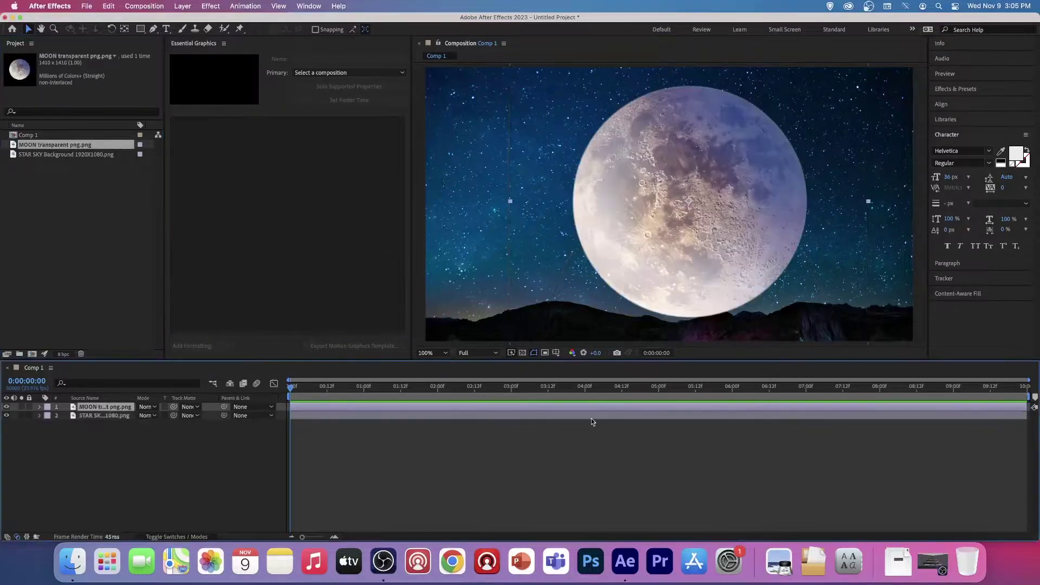
Scale the moon layer to 52% and move it up in the sky to about 990, 364
left_click_drag(412, 307, 305, 296)
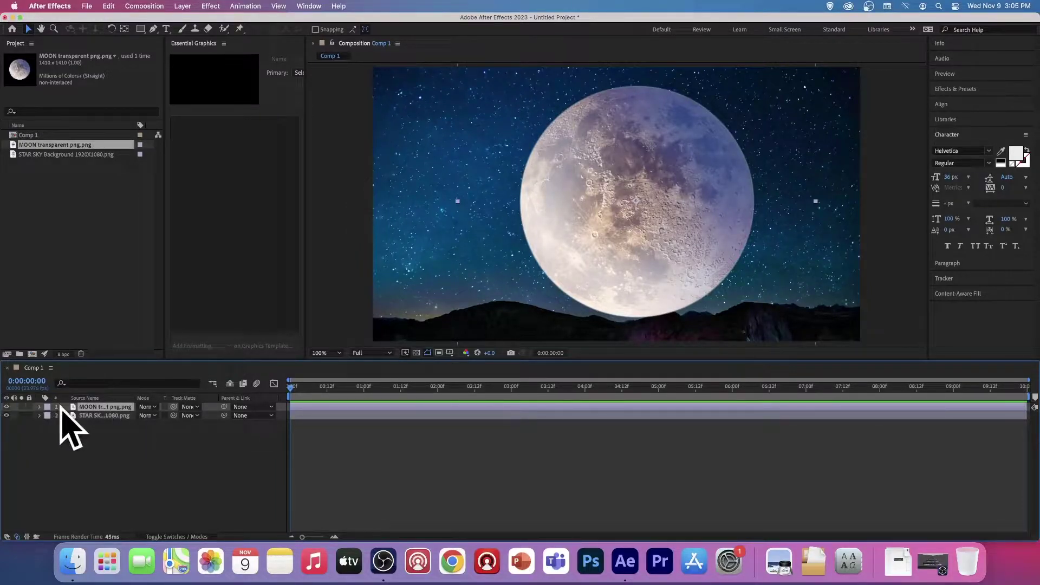
left_click(40, 406)
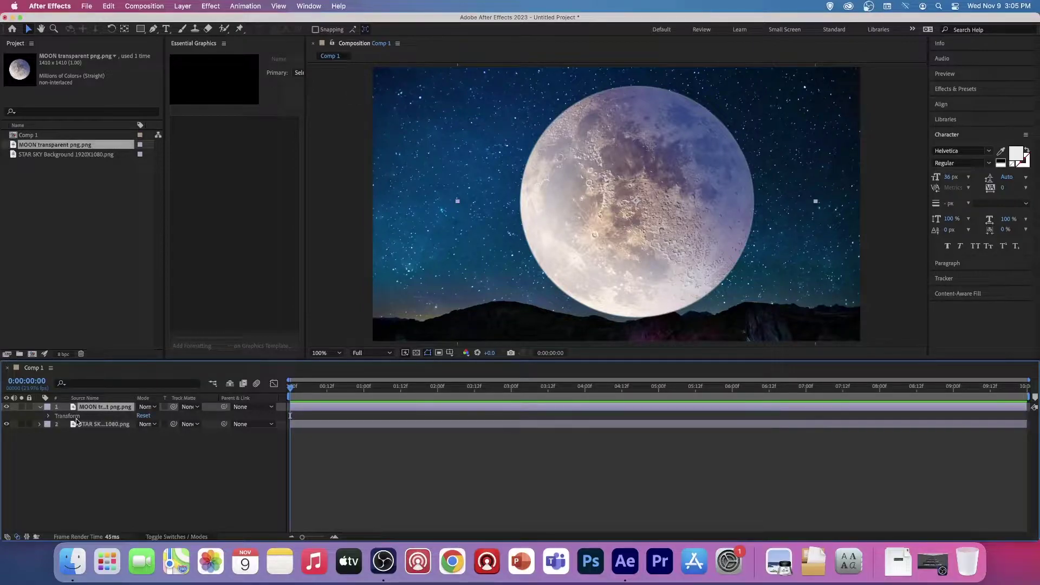
left_click(49, 417)
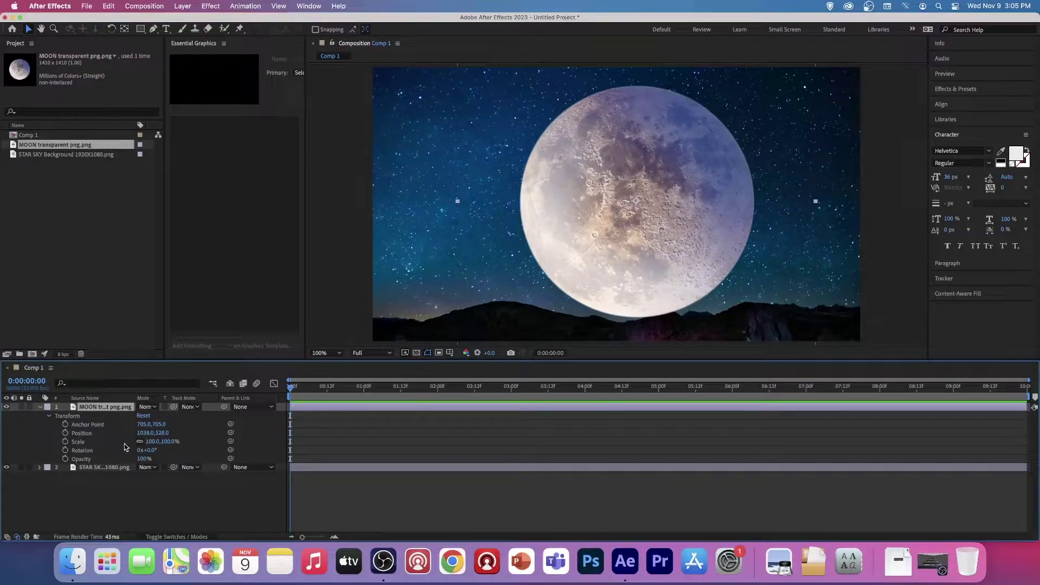
left_click_drag(150, 442, 133, 447)
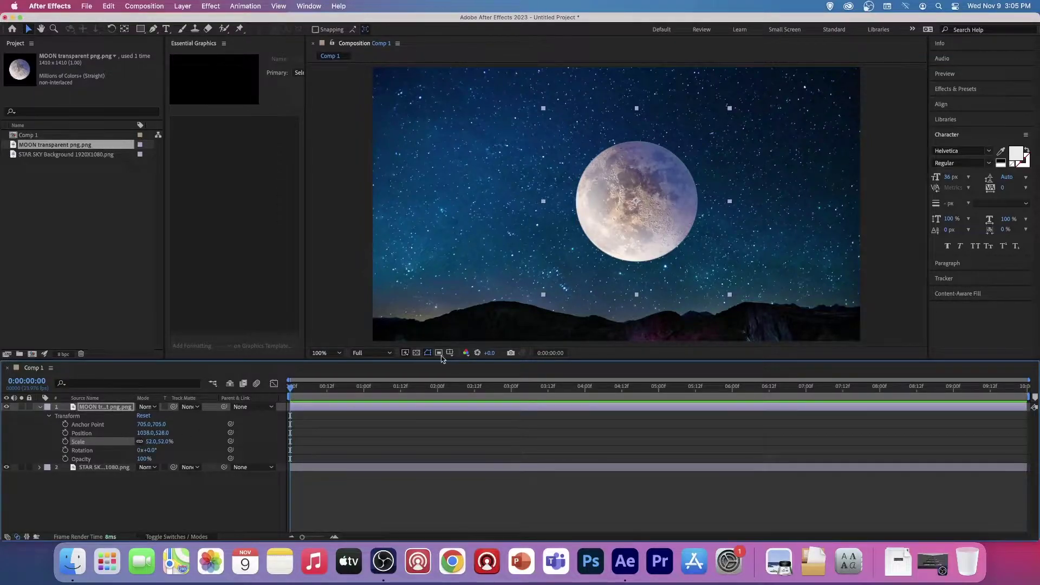
left_click_drag(651, 210, 642, 167)
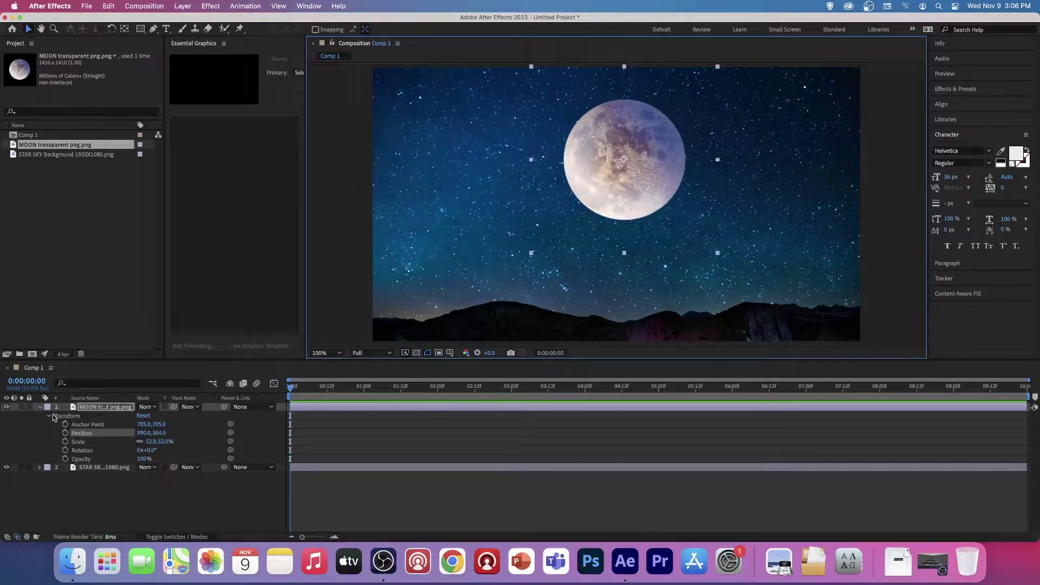
left_click(39, 407)
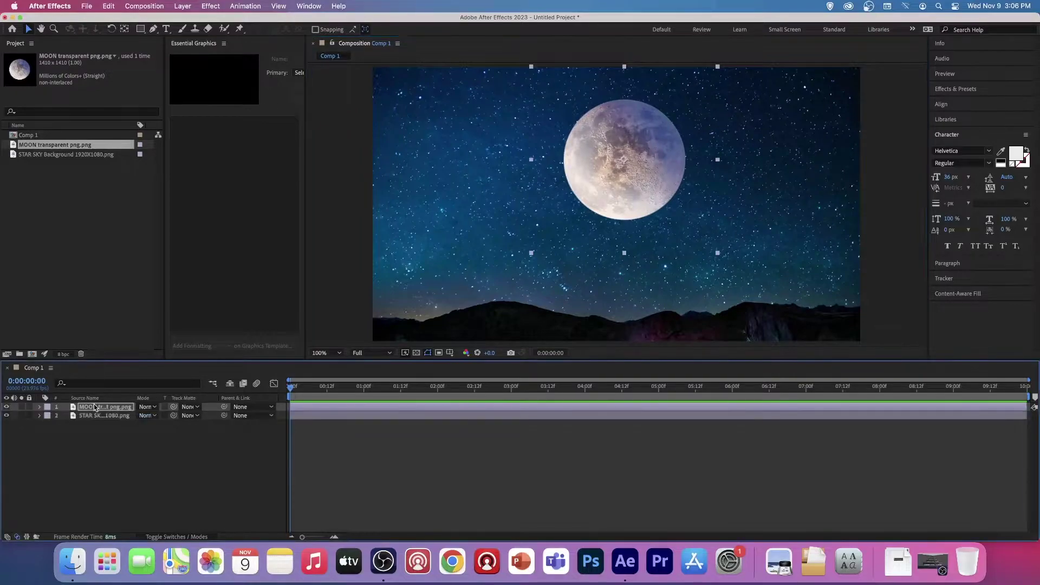
Move the moon beyond the frame's right edge to about 2174, 718 and set its first Position keyframe at 0 seconds
left_click(40, 407)
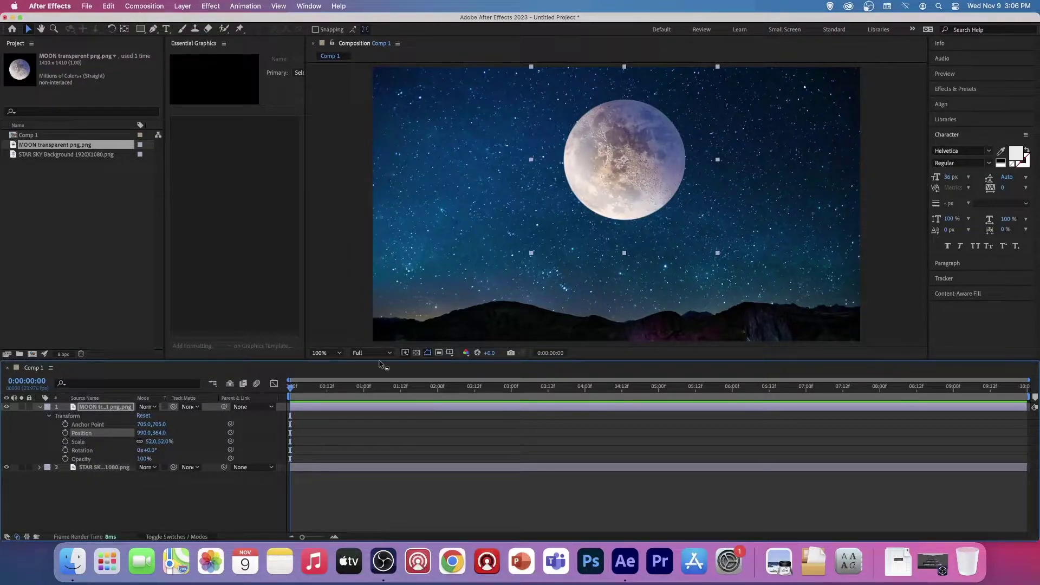
mouse_move(291, 387)
left_mouse_down()
mouse_move(398, 387)
mouse_move(381, 404)
mouse_move(289, 405)
left_mouse_up()
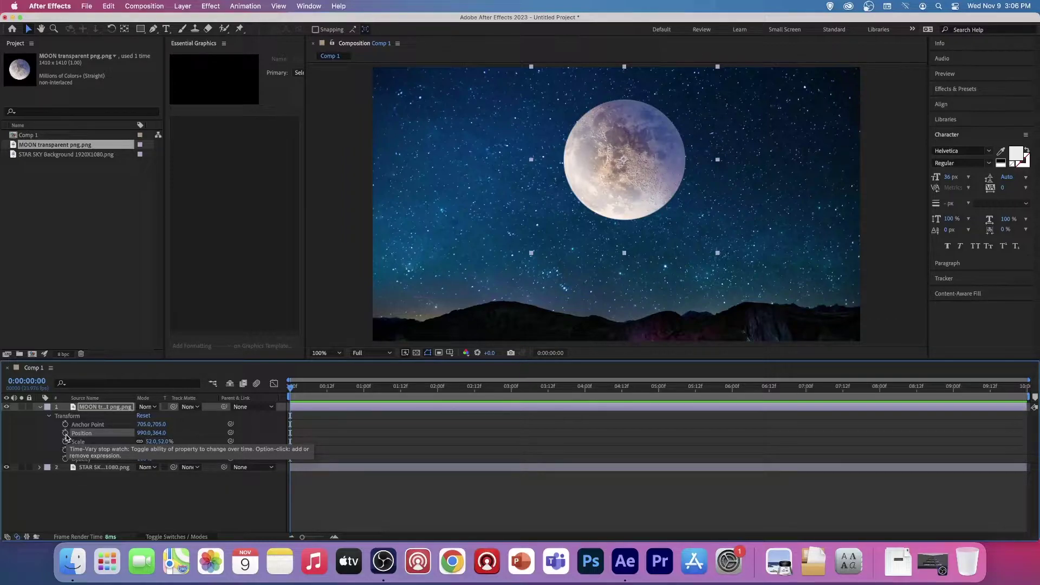
left_click_drag(624, 177, 924, 267)
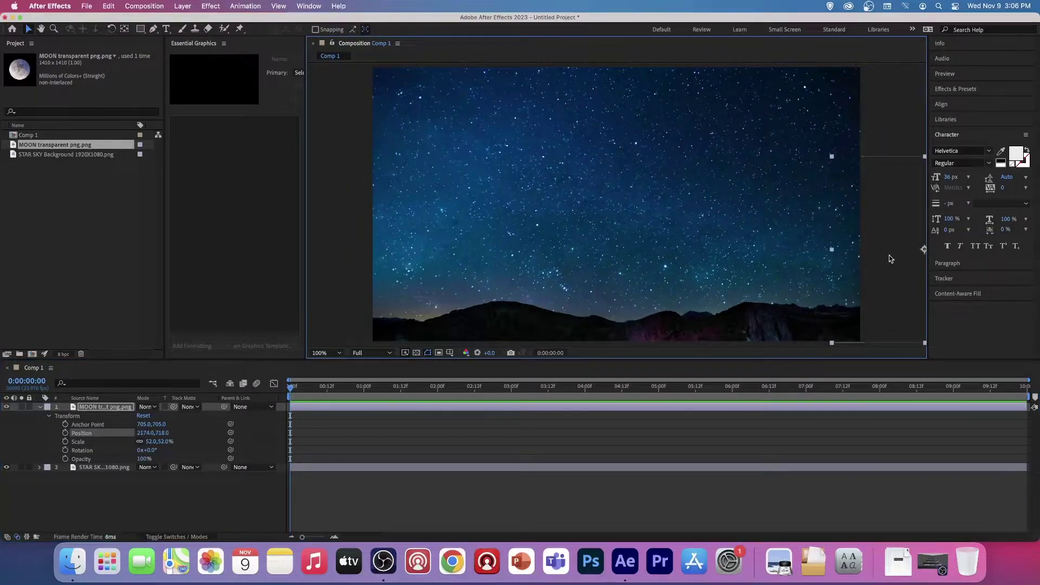
left_click(65, 433)
Keyframe the moon's Position high in the sky at about 966, 286 at 2 seconds, and beyond the left edge at about -278, 720 at 4 seconds
left_click_drag(292, 390, 318, 389)
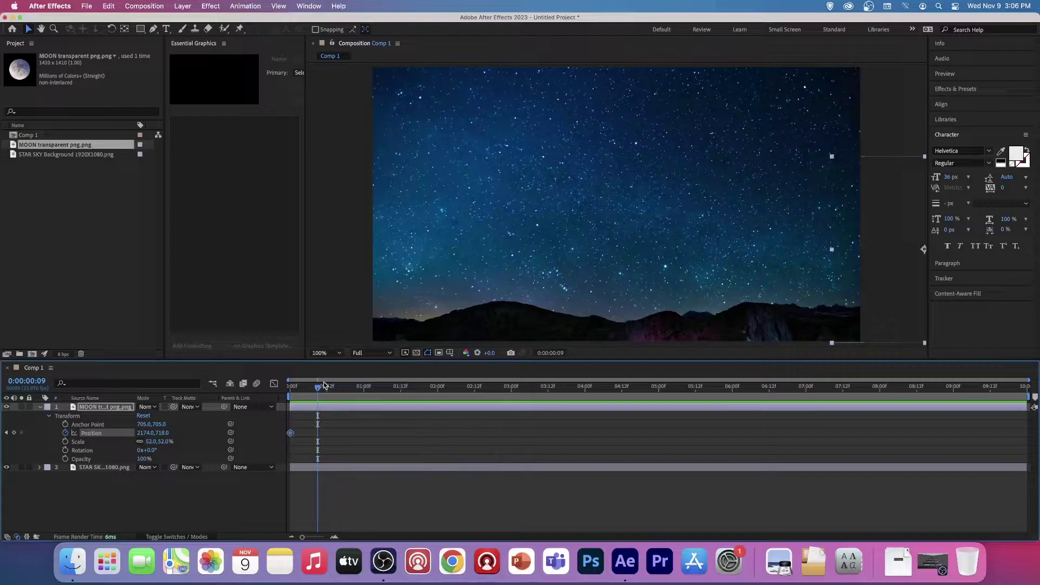
key("Home")
left_click_drag(291, 392, 440, 403)
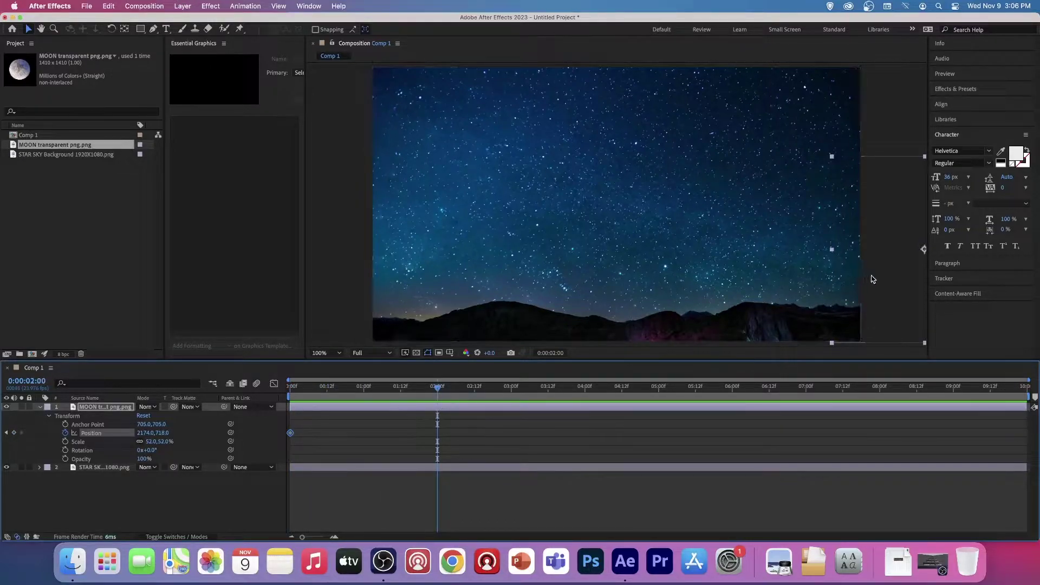
left_click_drag(885, 279, 581, 171)
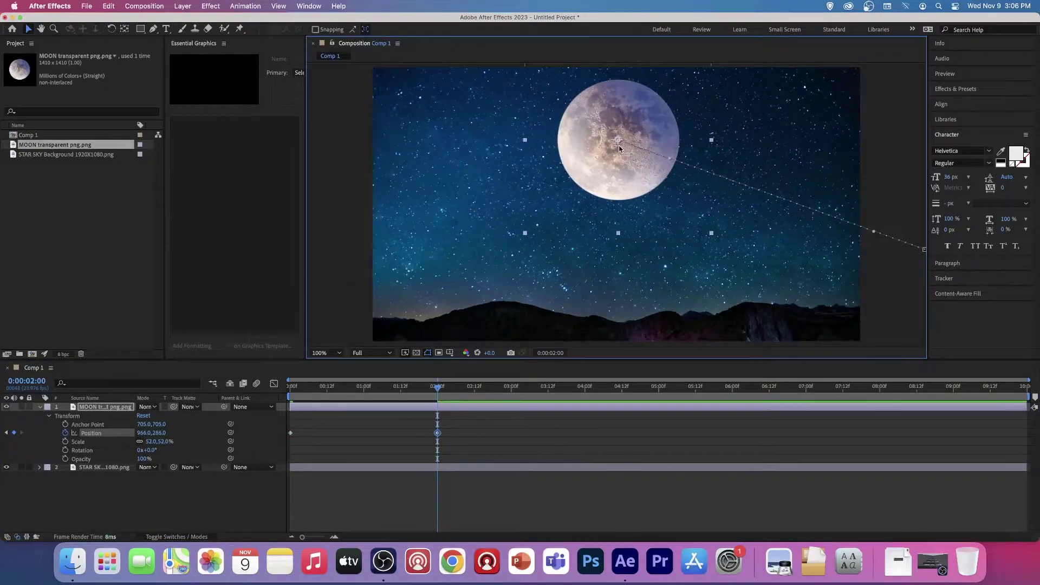
left_click_drag(439, 389, 586, 405)
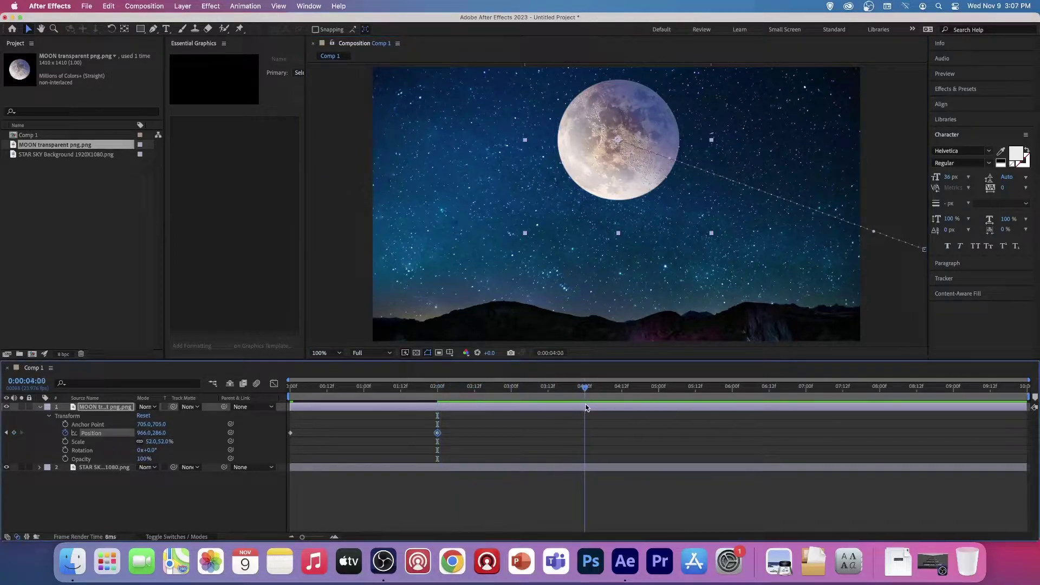
left_click_drag(597, 172, 284, 282)
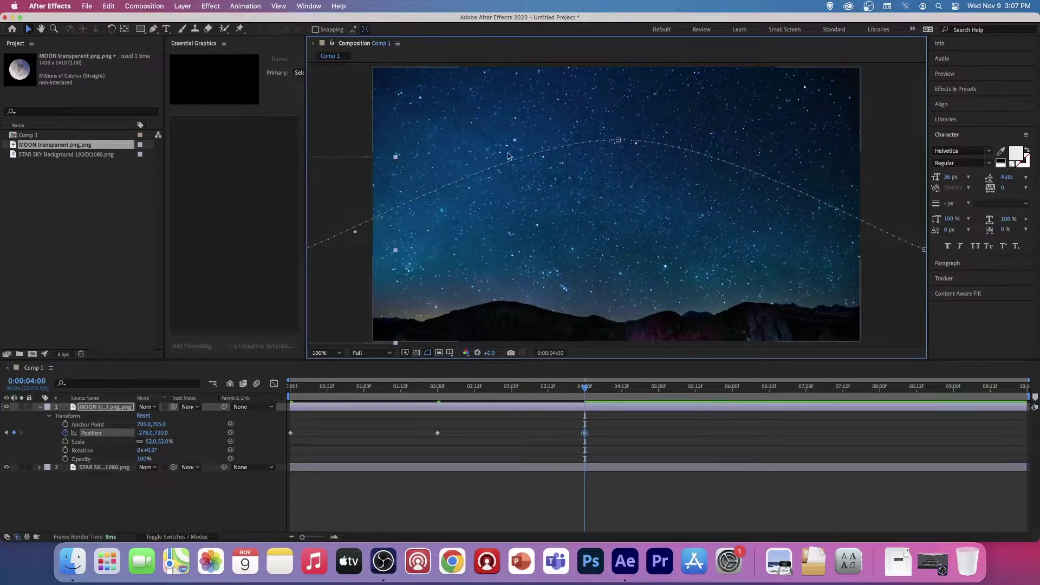
Move the moon's 4-second Position keyframe farther beyond the frame's left edge to about -402, 748, and preview the animation from the start
left_click_drag(356, 192, 325, 200)
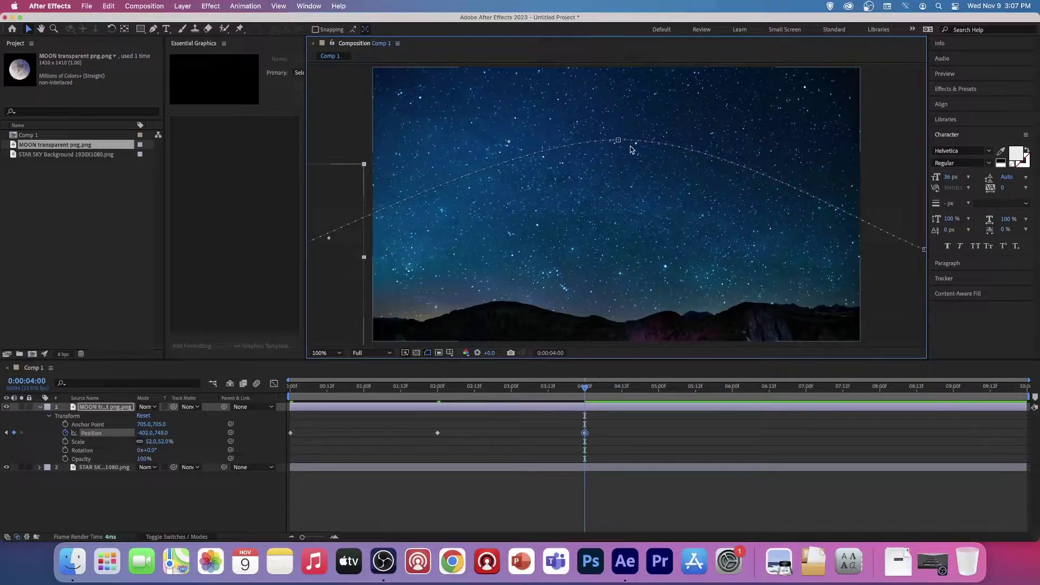
left_click_drag(587, 389, 235, 395)
key("space")
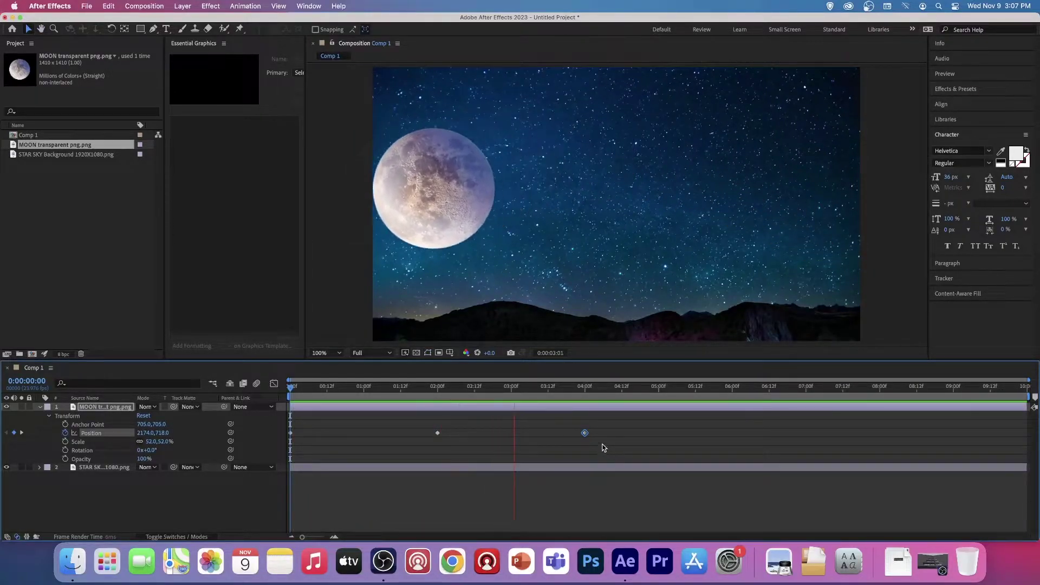
key("space")
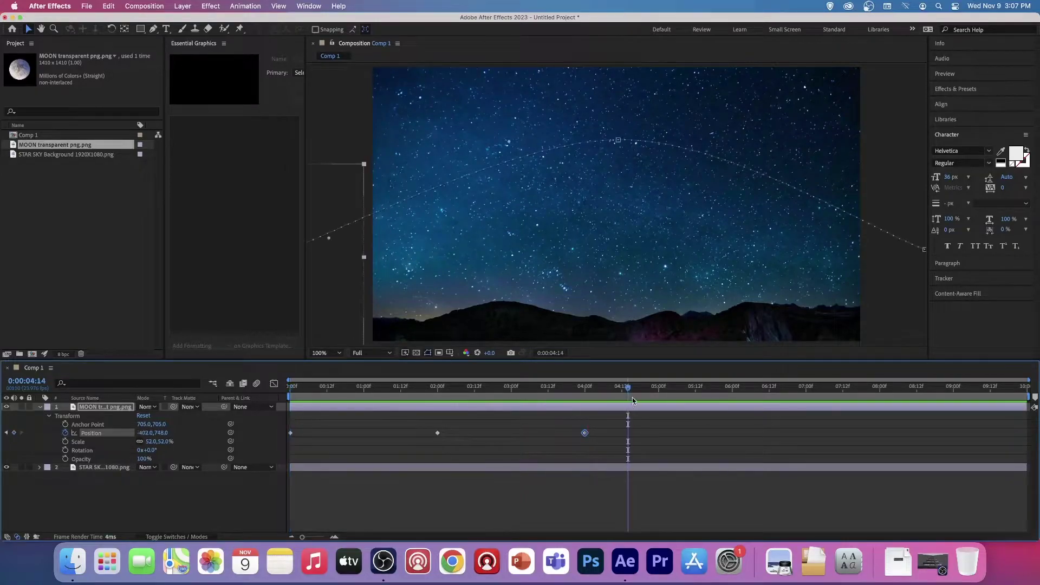
left_click_drag(632, 390, 277, 403)
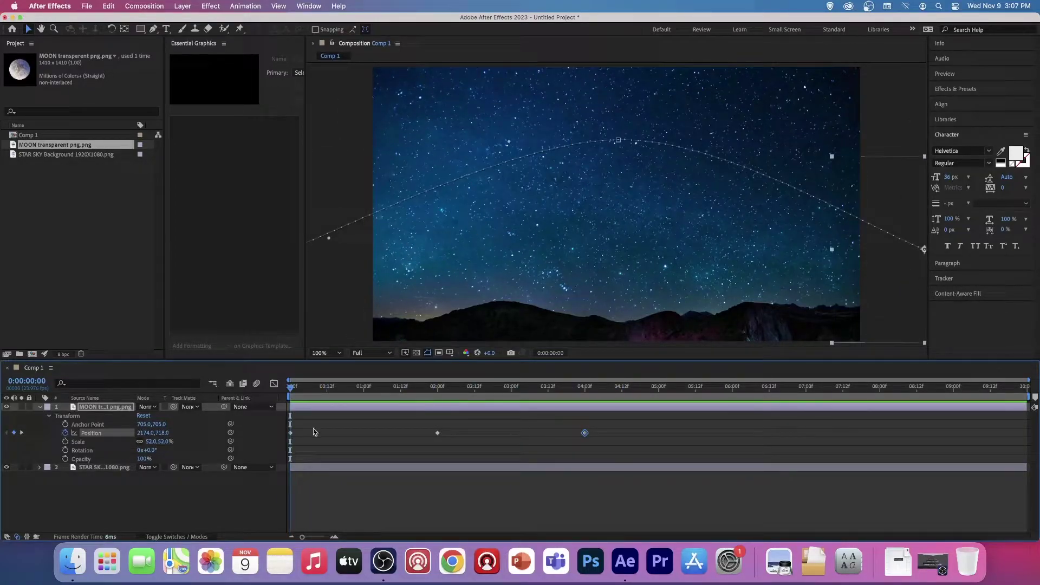
key("space")
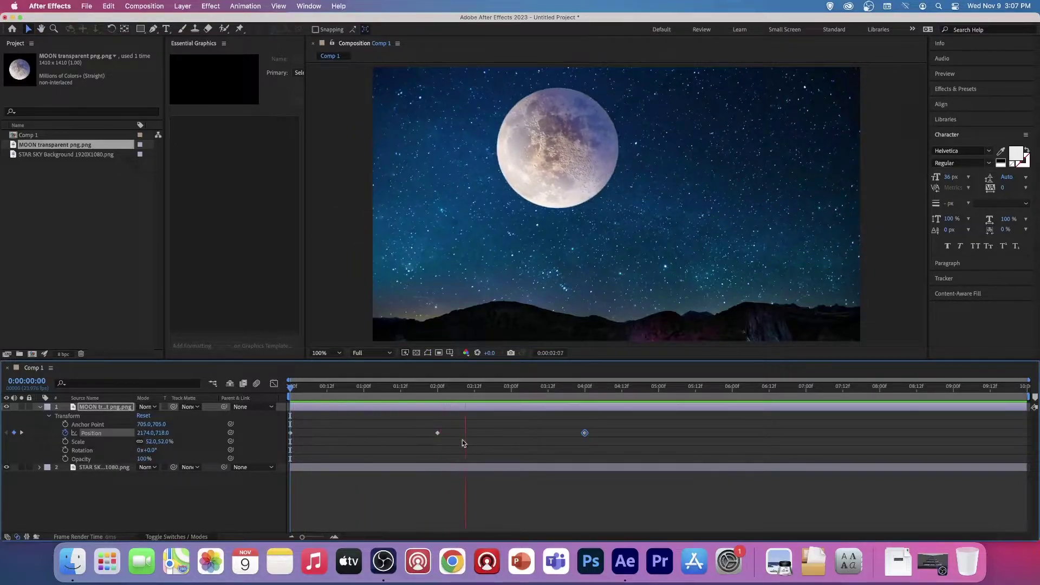
key("space")
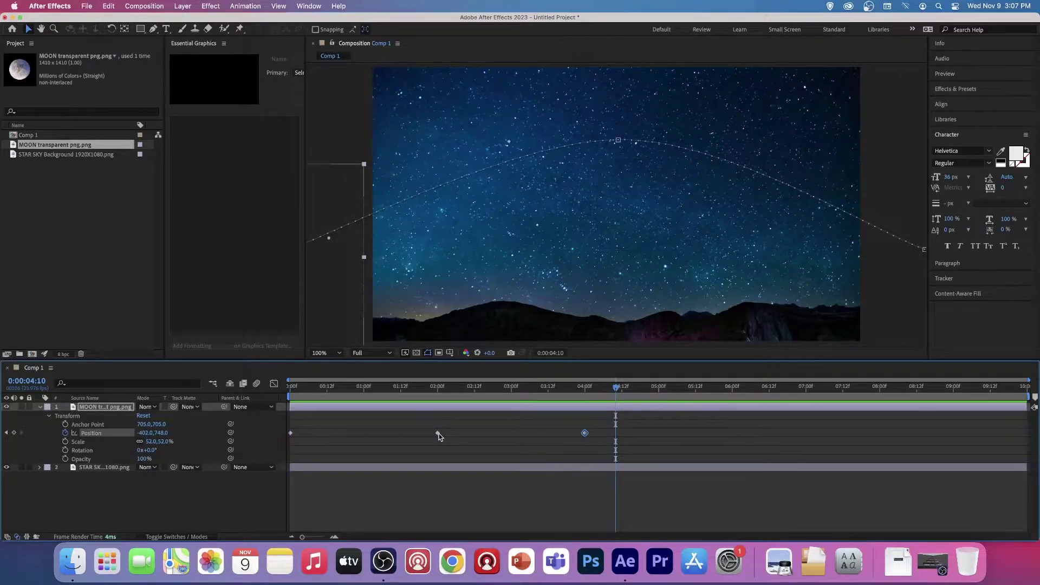
Try a faster moon pass by moving the middle and last Position keyframes to about 1 and 2 seconds, and preview it
left_click_drag(434, 434, 365, 435)
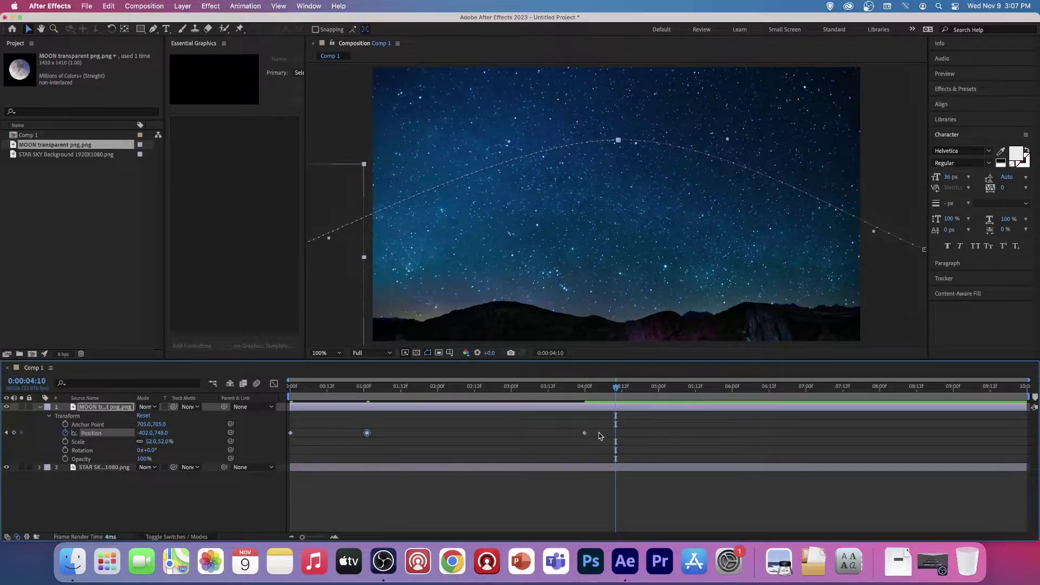
left_click_drag(587, 434, 442, 433)
key("Home")
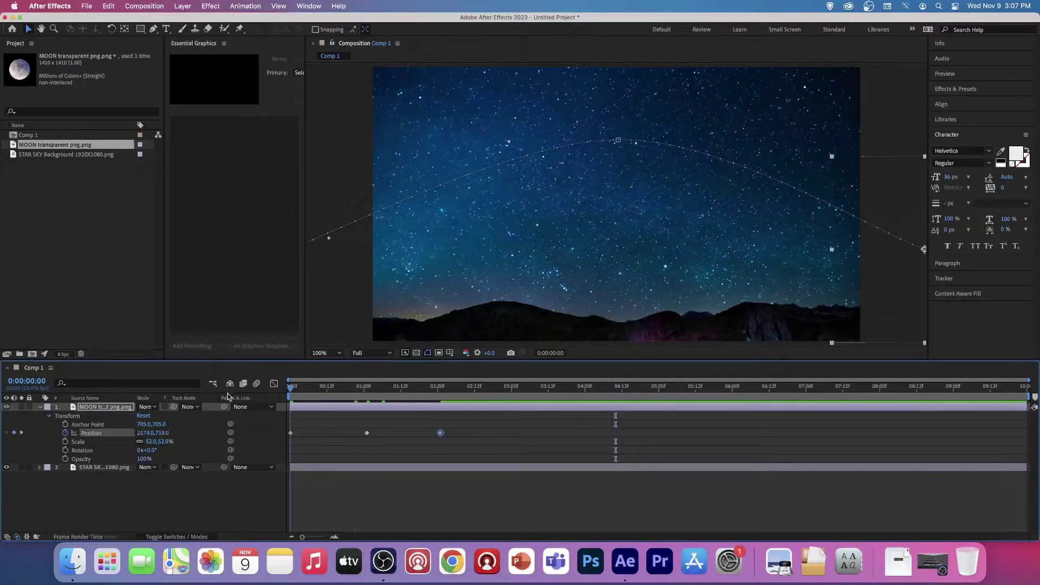
key("space")
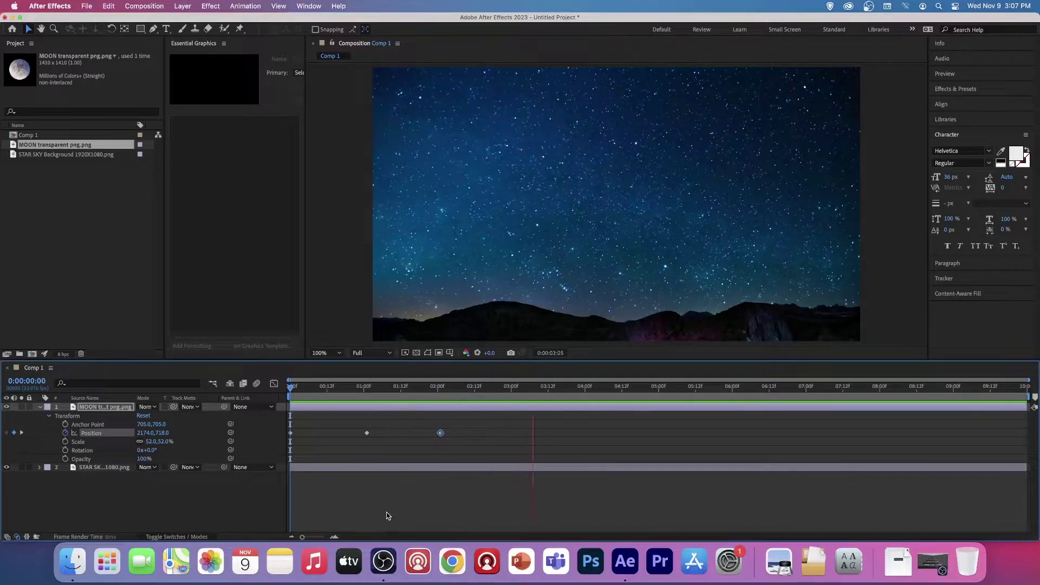
Return the moon's last Position keyframe to about 4 seconds and the middle one to 2 seconds
left_click_drag(440, 433, 588, 446)
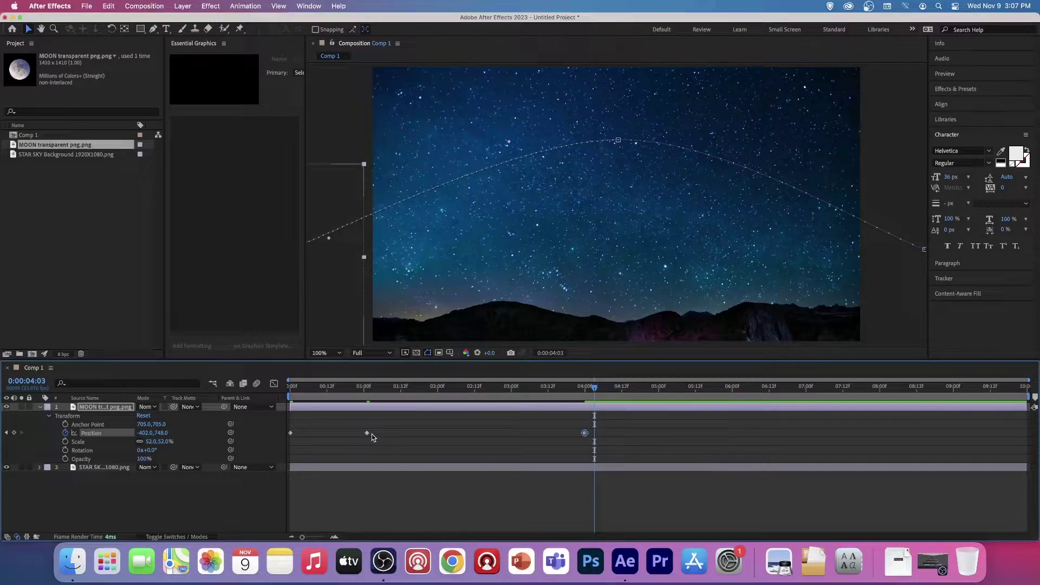
left_click_drag(367, 433, 437, 434)
left_click_drag(551, 394, 605, 439)
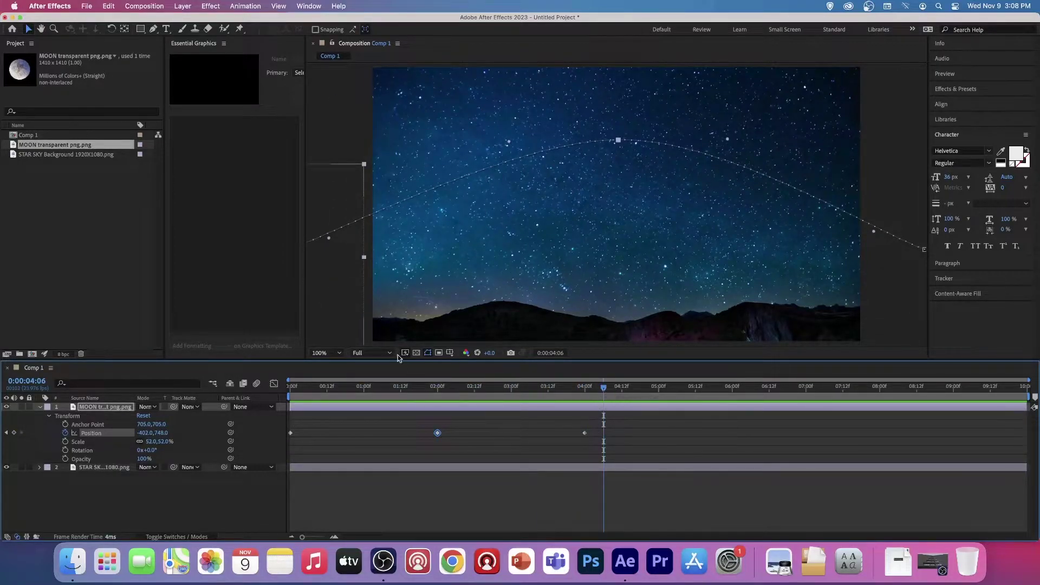
Add a text layer in the upper sky reading "Moon Across the Sky" with "Productions" on a second line
left_click(165, 29)
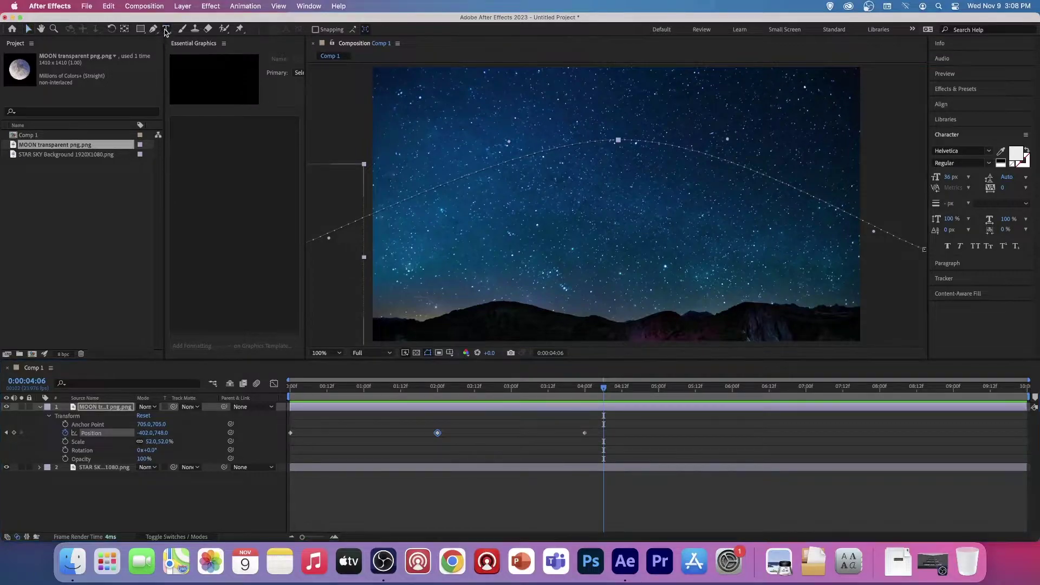
left_click(437, 123)
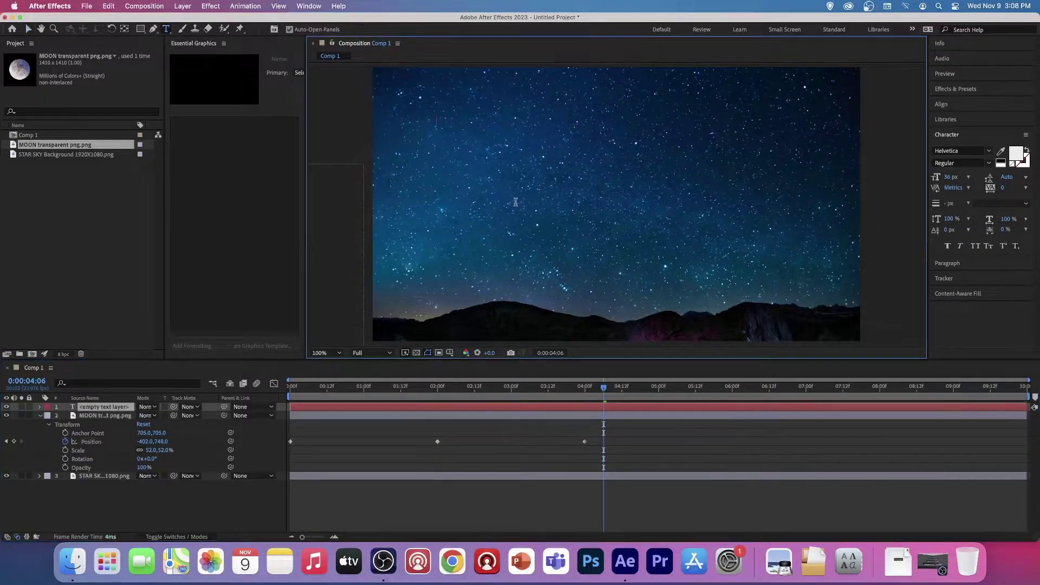
type("Moon Across the Sk")
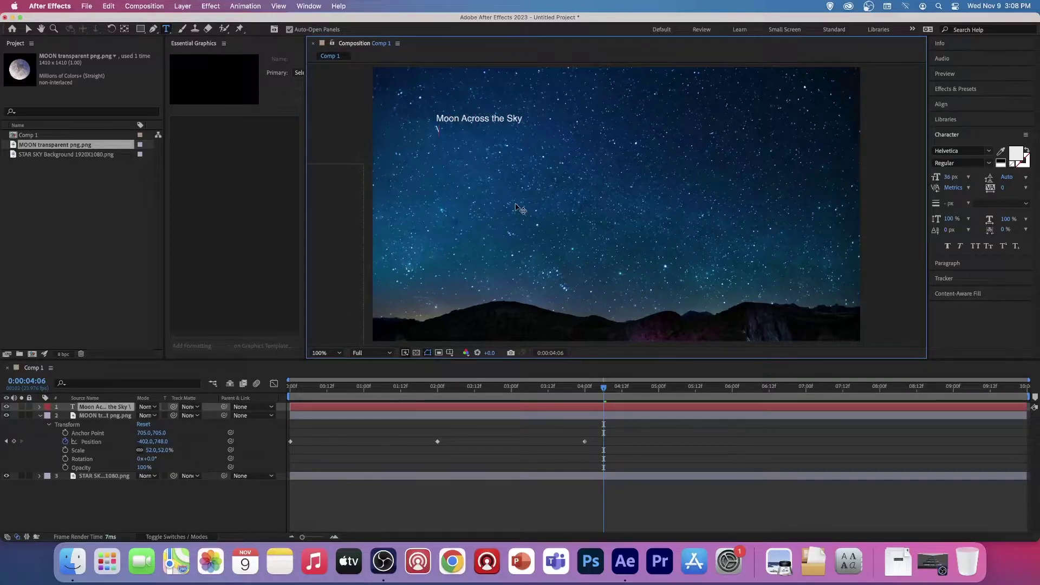
type("y")
key("Return")
type("\\Productio")
left_click(440, 130)
key("BackSpace")
Scale the title text layer to 318%, with the other layers' properties collapsed
left_click(39, 416)
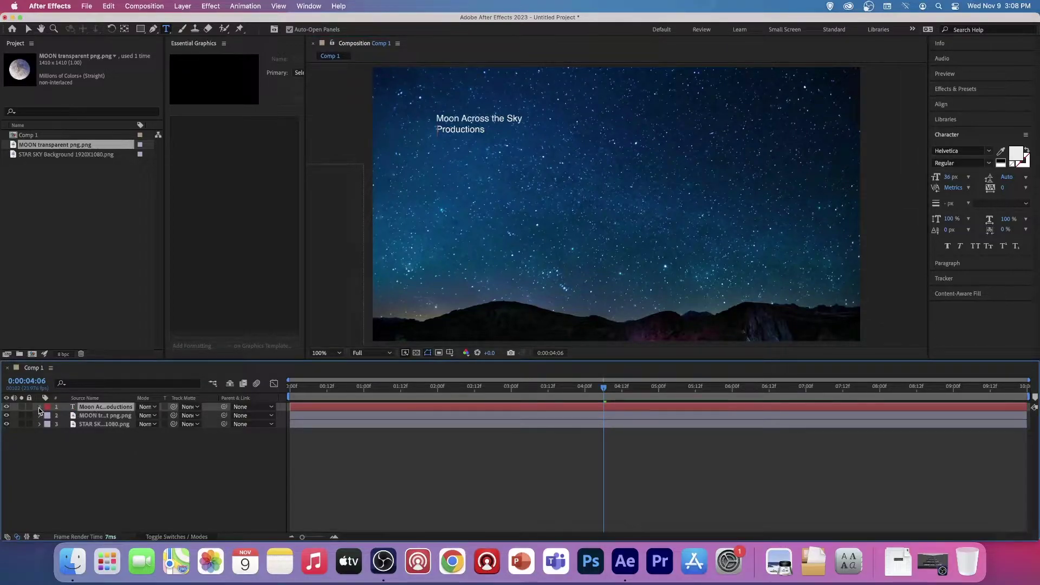
left_click(39, 408)
left_click(49, 416)
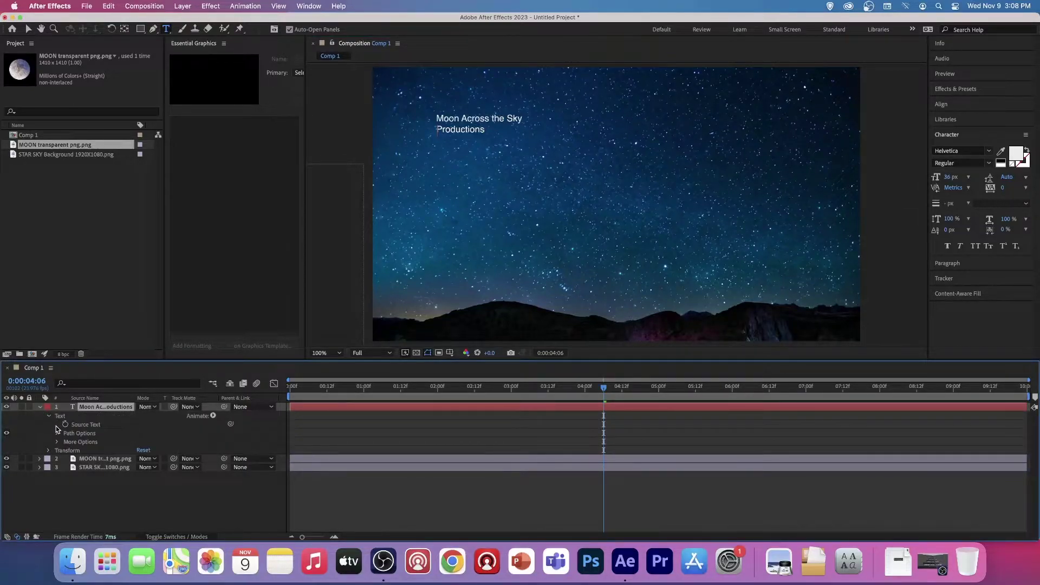
left_click(49, 418)
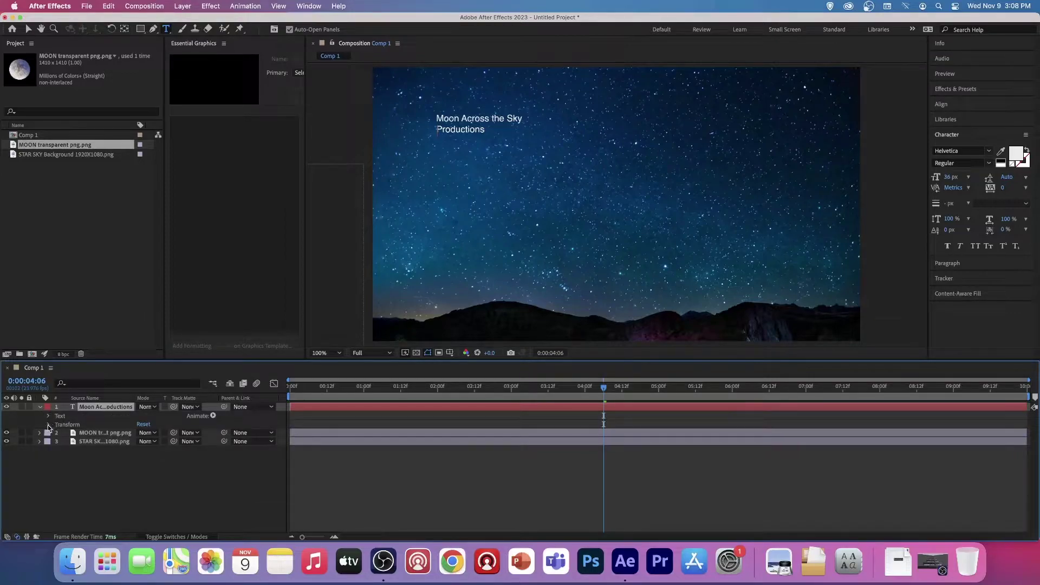
left_click(48, 425)
left_click_drag(156, 454, 303, 488)
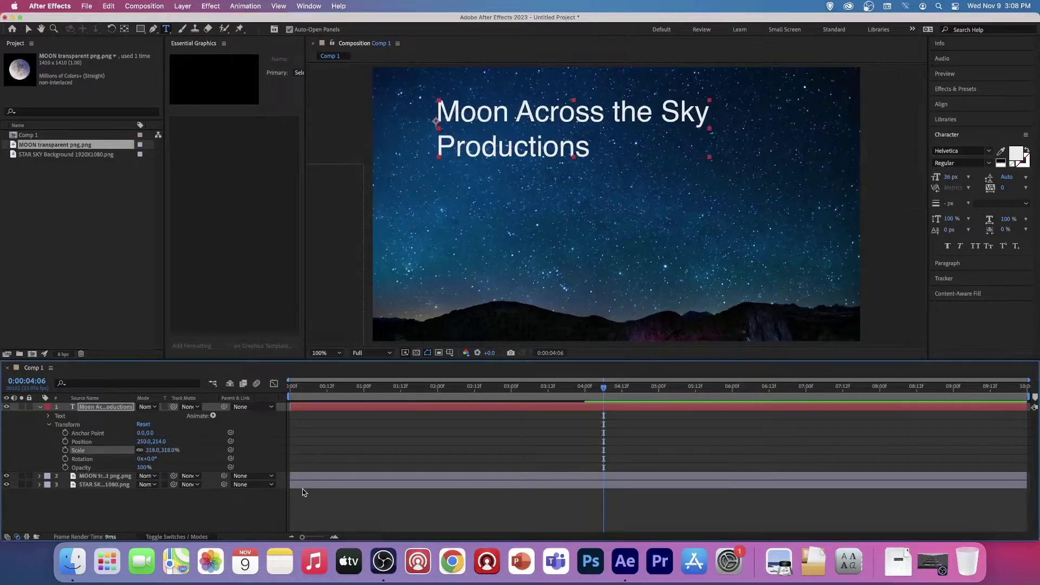
left_click(40, 407)
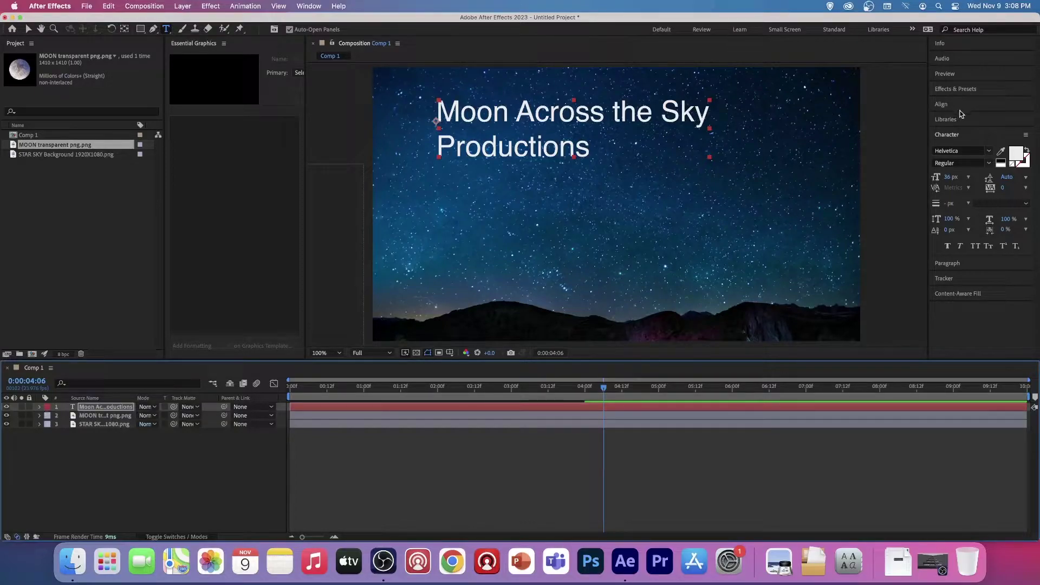
Choose the Essential Graphics workspace and set the font of the whole title text to moonbeam
left_click(913, 30)
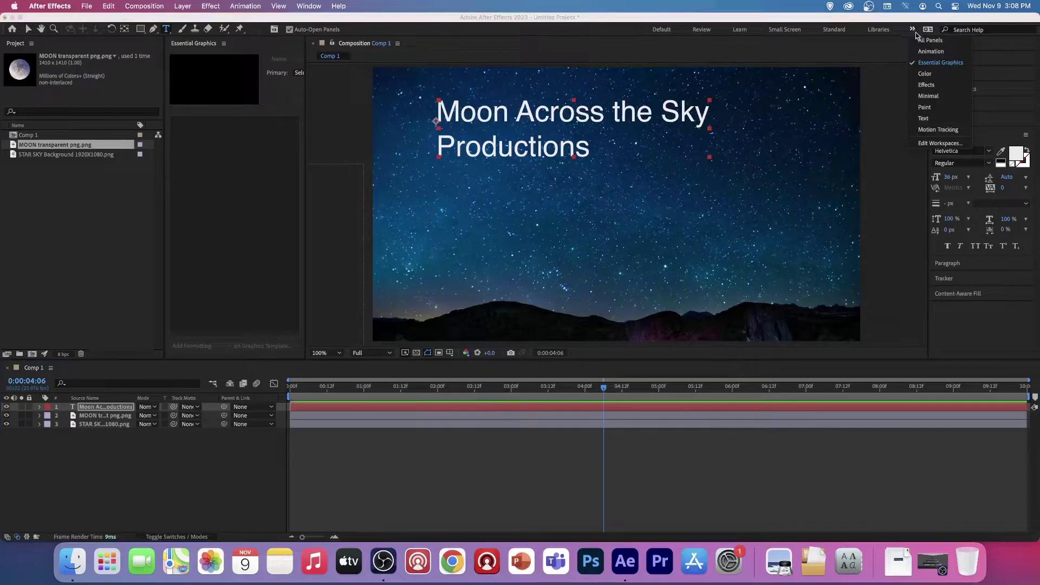
left_click(929, 64)
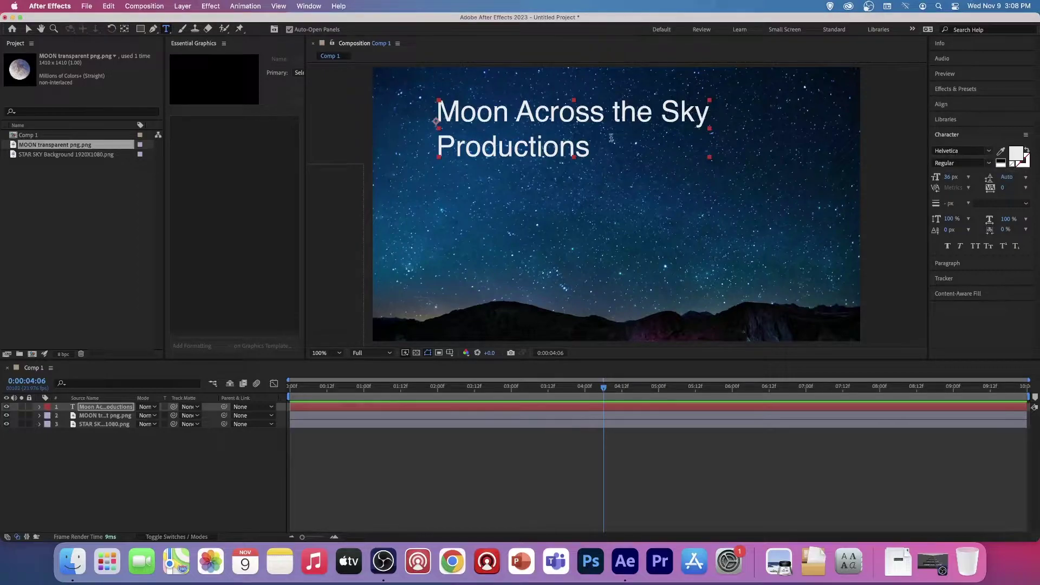
left_click_drag(590, 149, 445, 123)
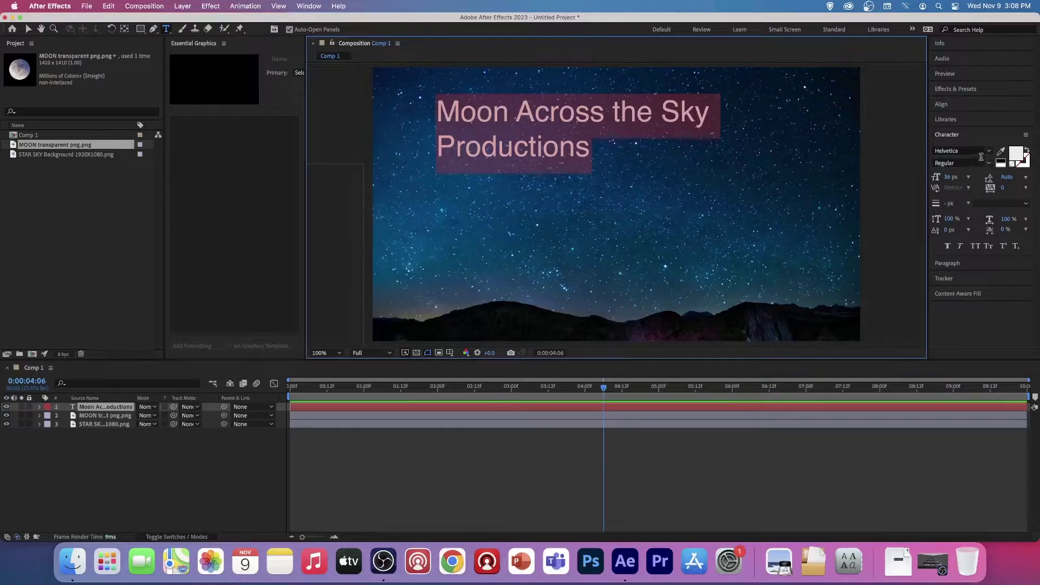
left_click(991, 153)
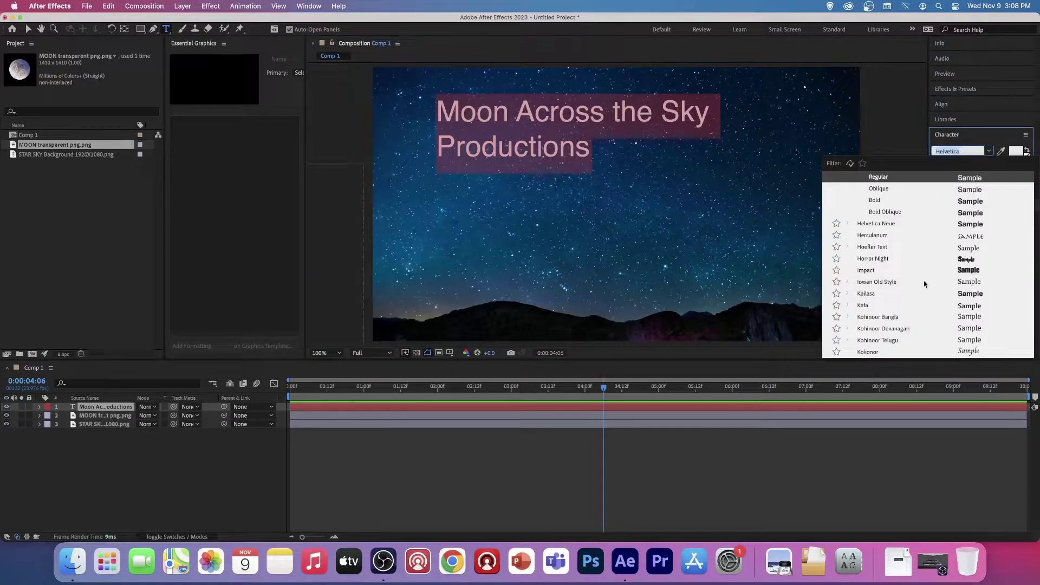
scroll(921, 293, "up", 2)
scroll(912, 312, "up", 3)
scroll(912, 311, "down", 6)
scroll(916, 293, "down", 5)
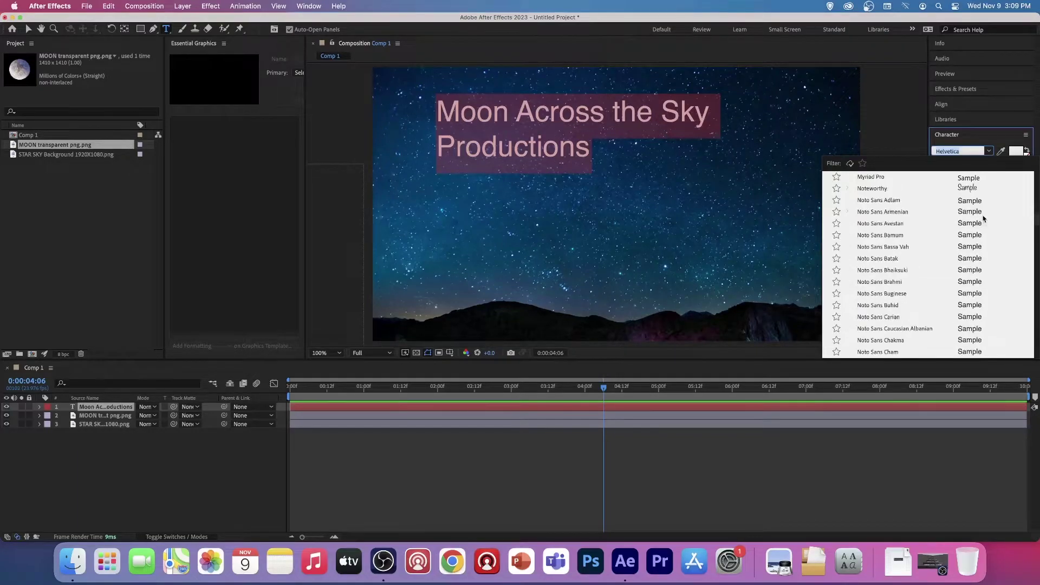
scroll(920, 264, "up", 7)
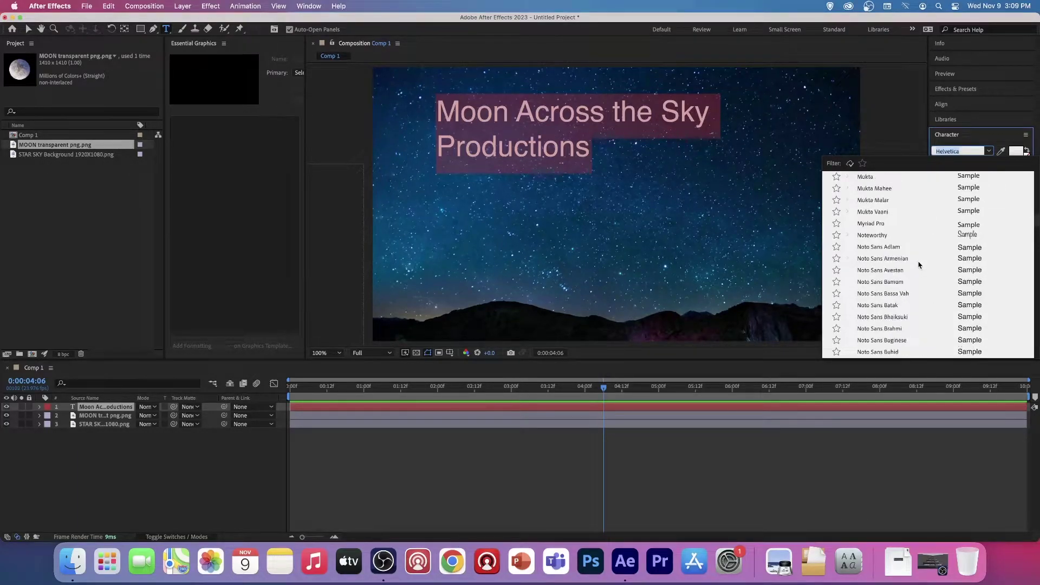
scroll(920, 264, "down", 1)
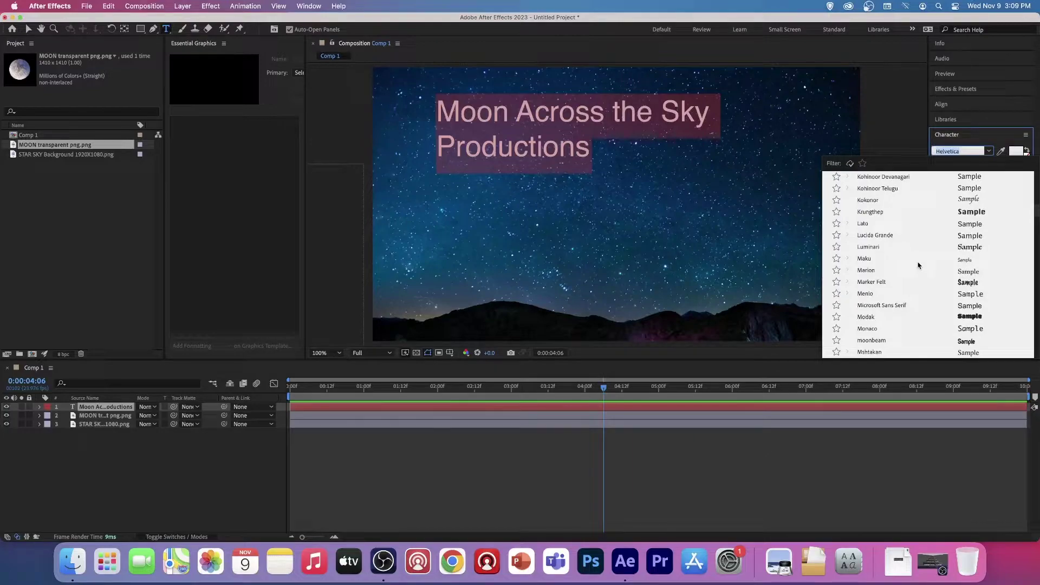
scroll(916, 271, "down", 1)
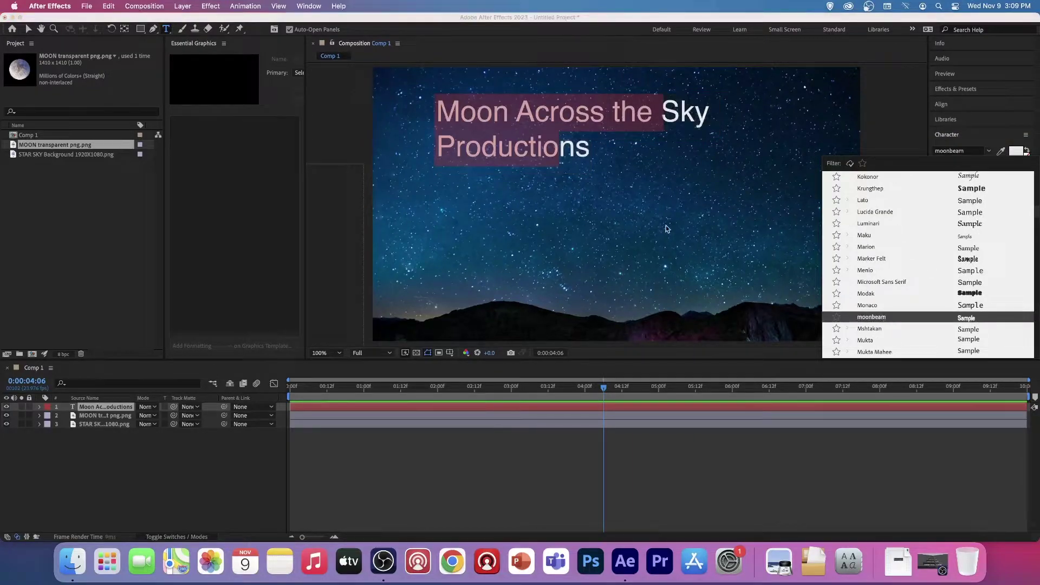
left_click(626, 150)
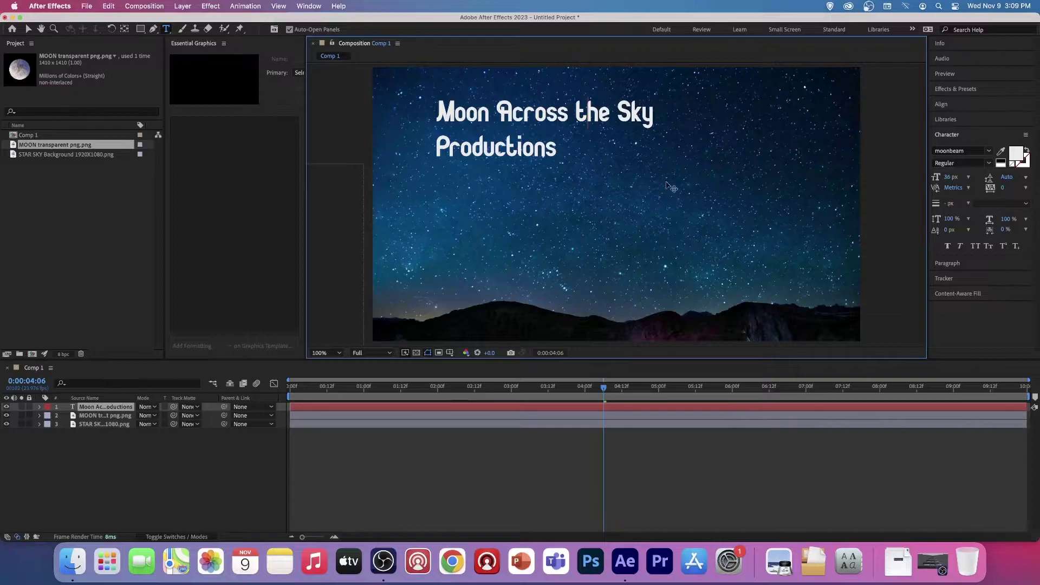
Centre-align both lines of the title and move it to the horizontal middle of the upper sky
left_click_drag(566, 152, 434, 106)
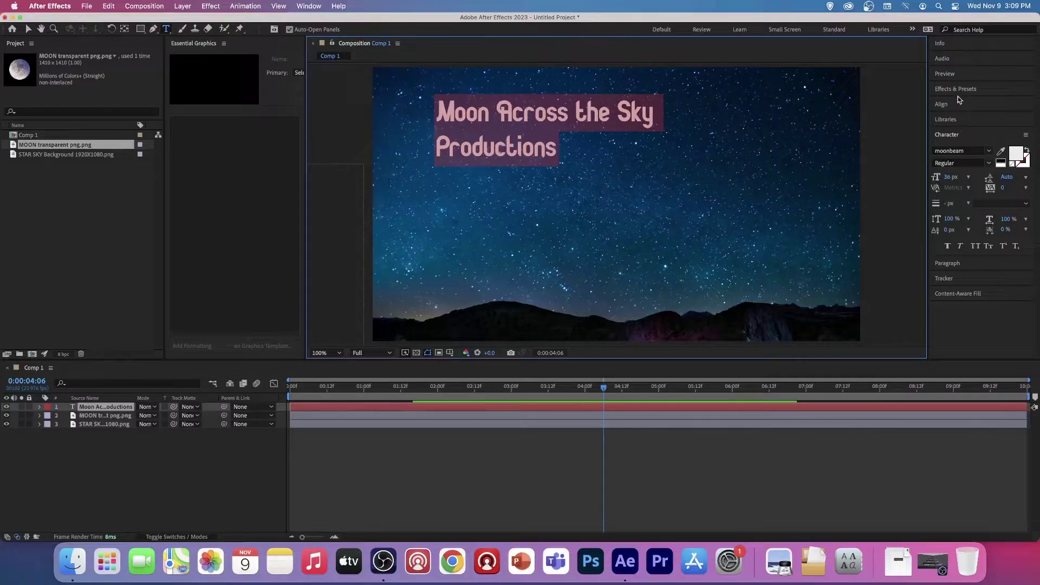
left_click(941, 105)
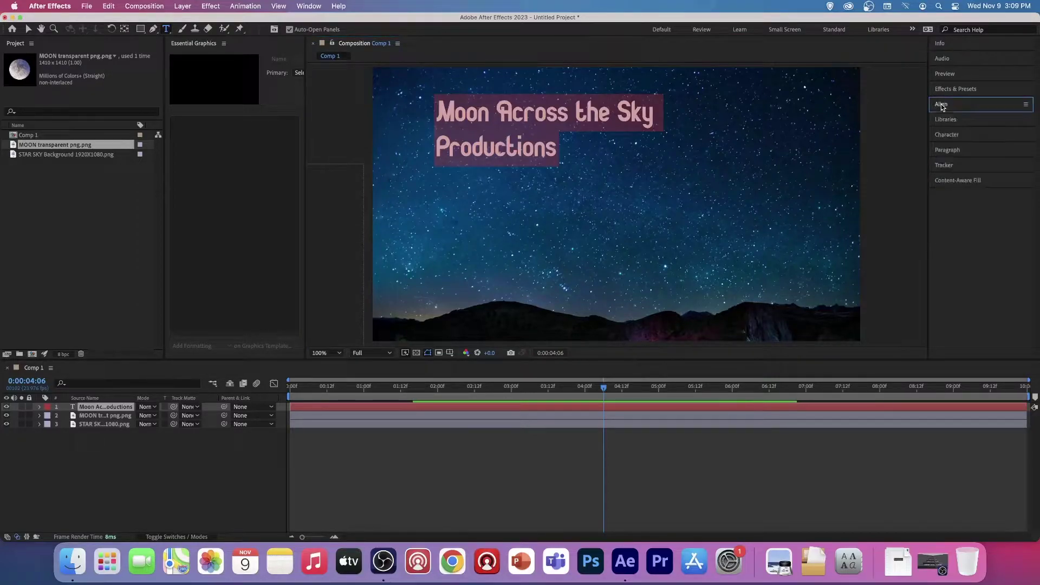
left_click(952, 151)
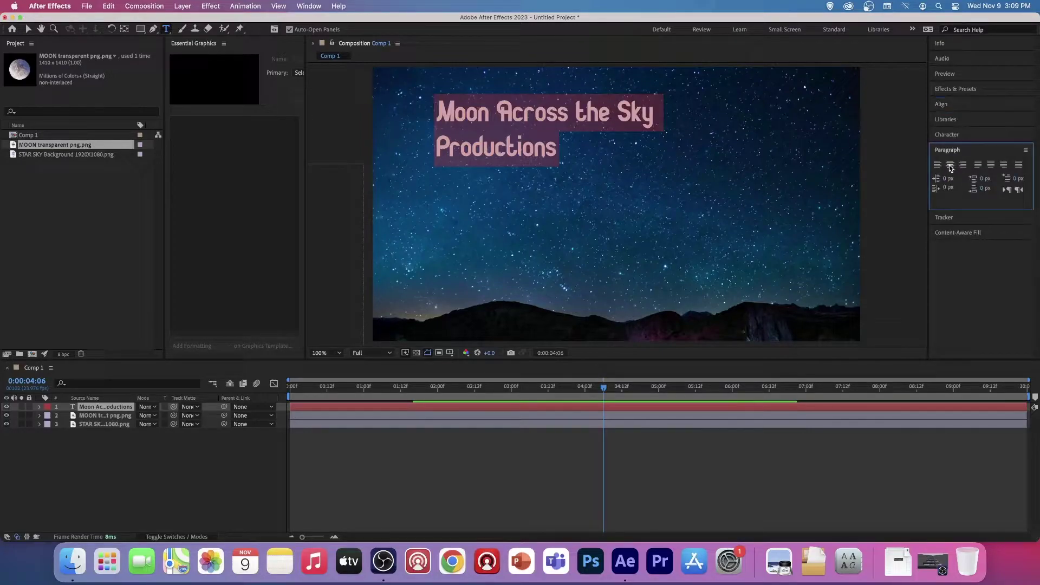
left_click(951, 166)
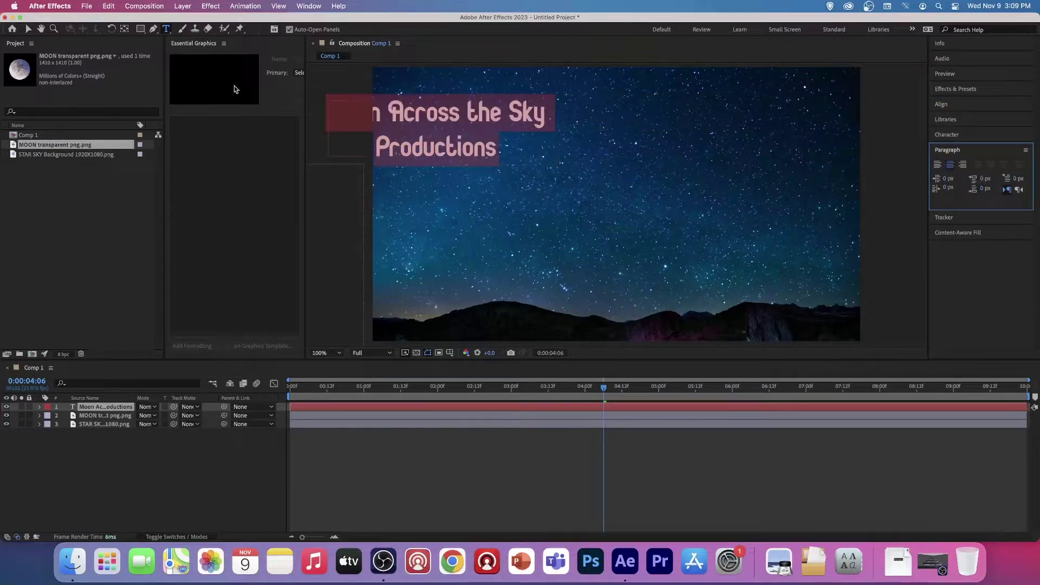
left_click(29, 29)
left_click_drag(433, 148, 609, 161)
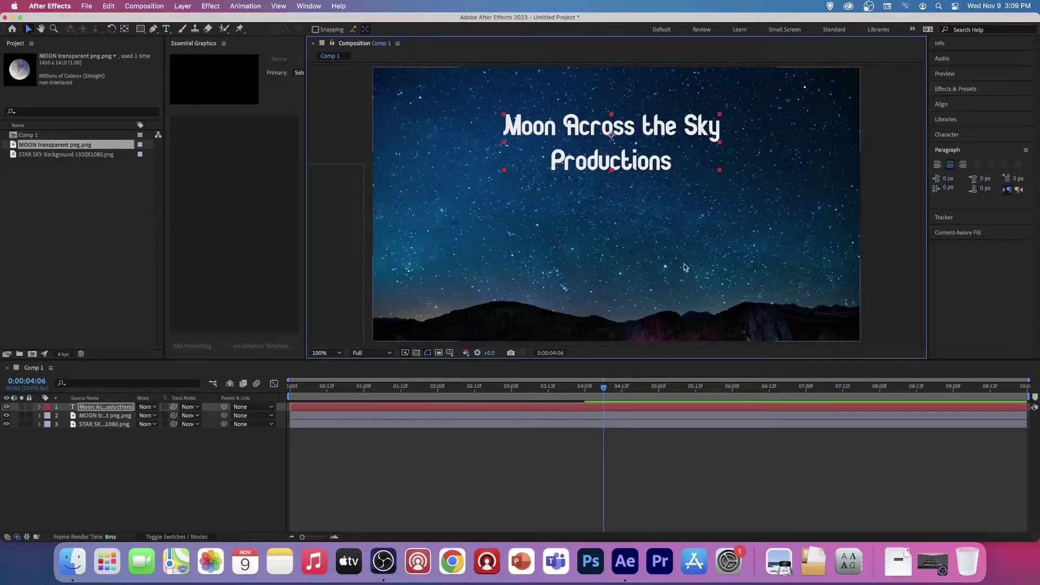
Increase the title's font size to 57 px and shift the enlarged text slightly down in the sky
left_click(955, 137)
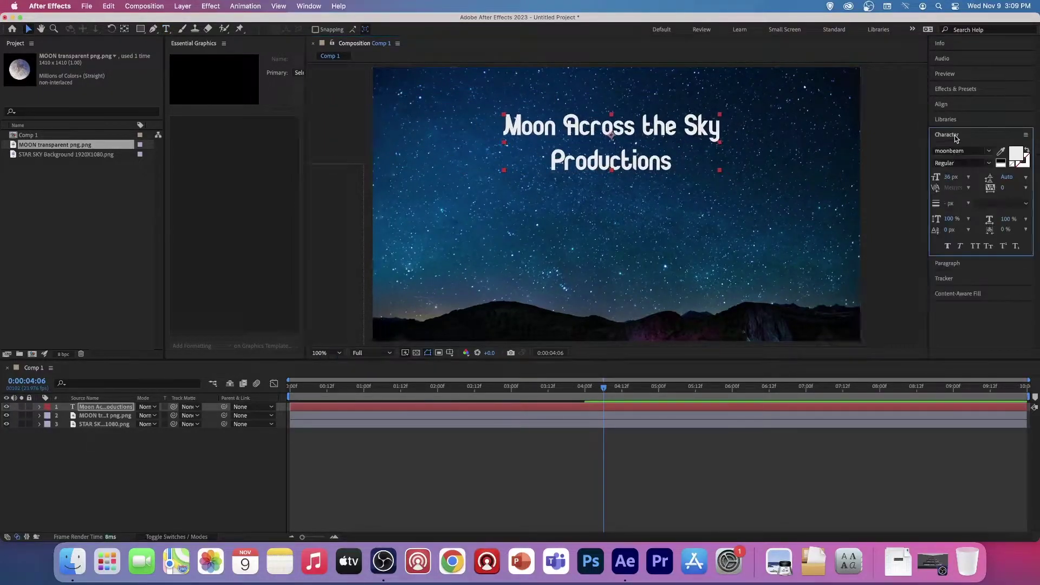
left_click(969, 205)
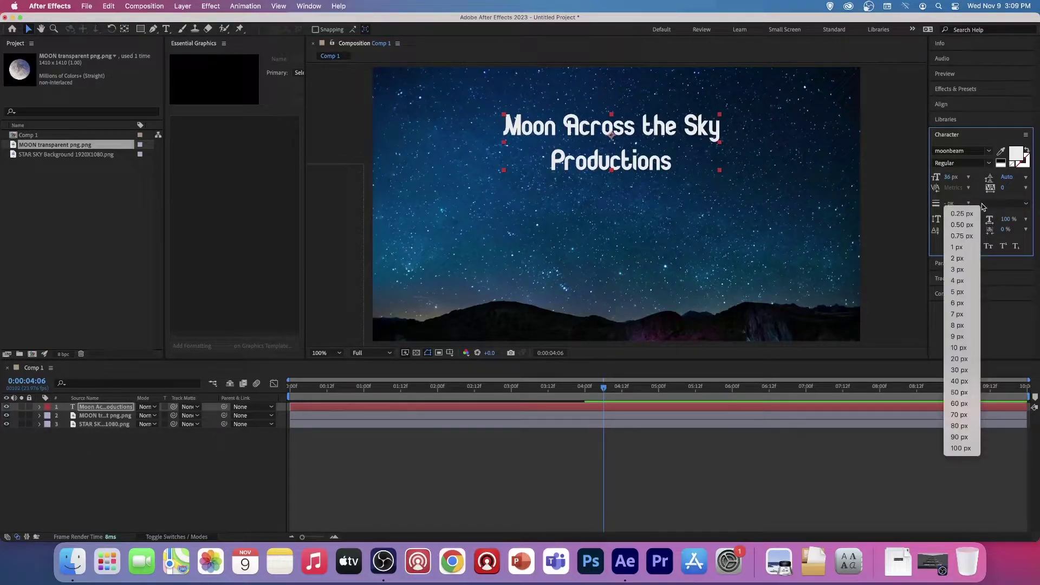
left_click(1007, 210)
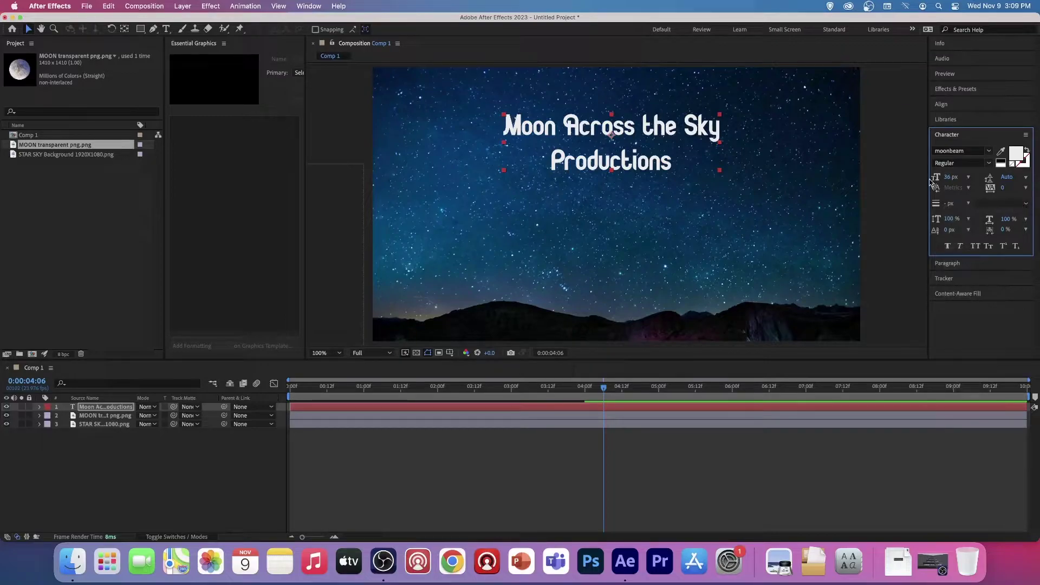
left_click_drag(951, 177, 970, 177)
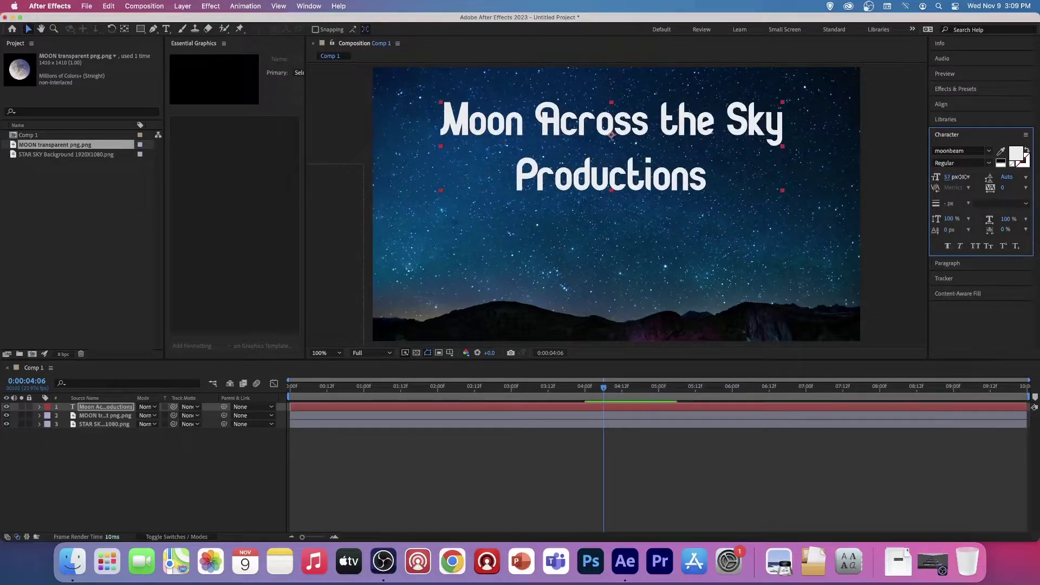
left_click_drag(642, 123, 643, 130)
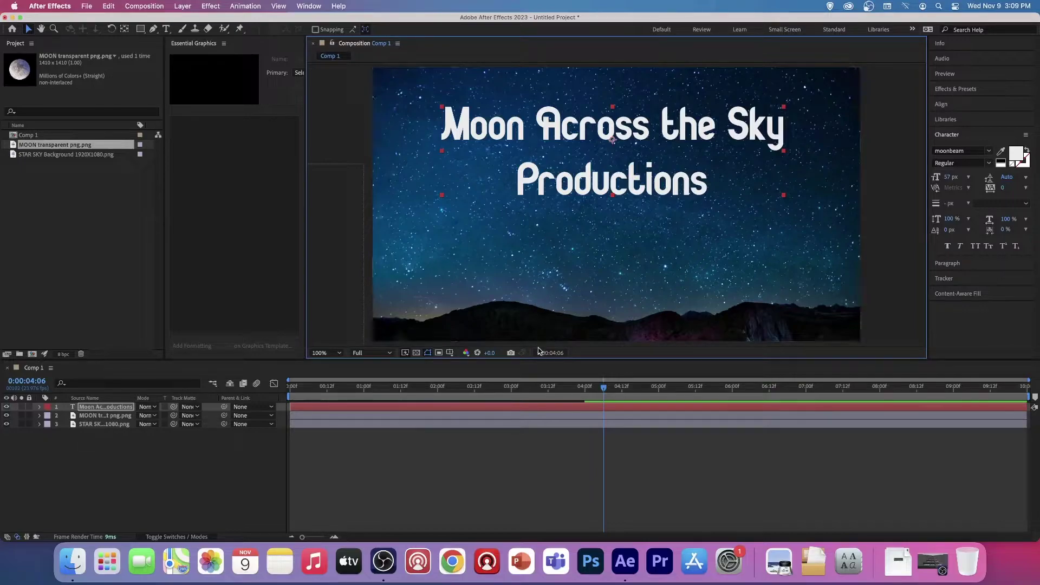
Show the Title/Action Safe guides and move the title up to the upper edge of the title-safe area
left_click(450, 353)
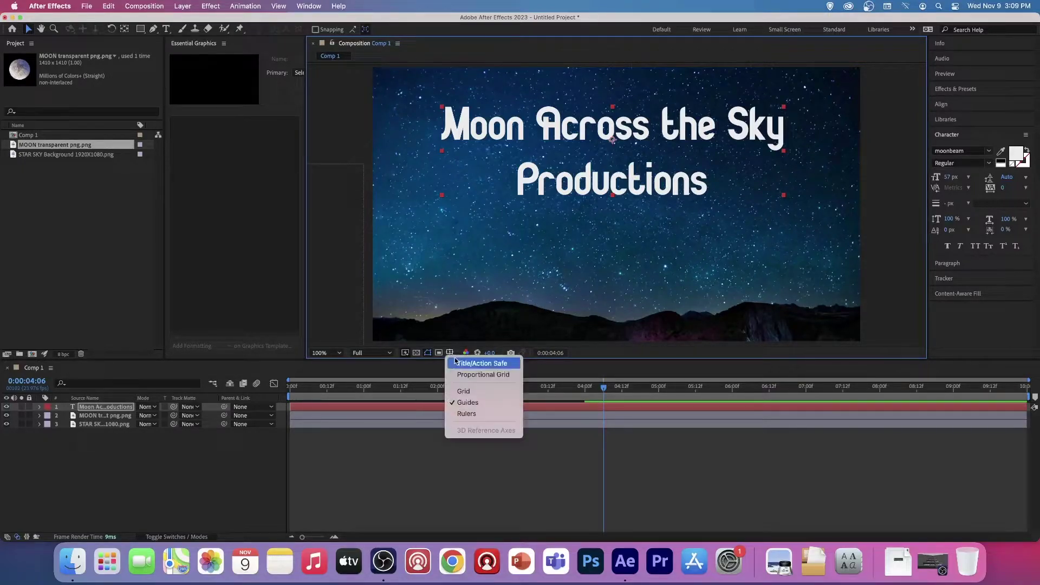
left_click(499, 364)
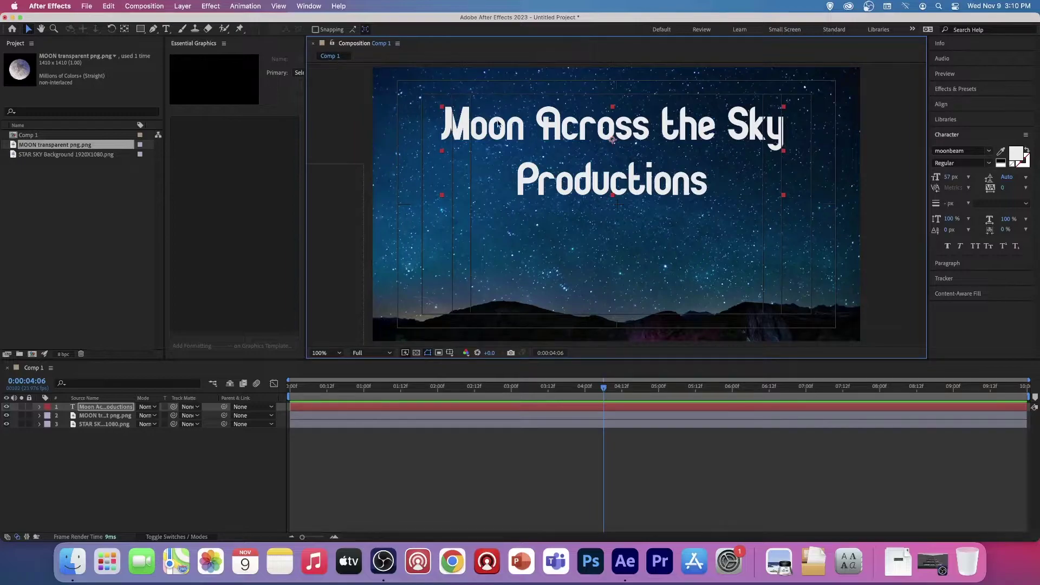
mouse_move(581, 132)
left_mouse_down()
mouse_move(584, 102)
mouse_move(584, 120)
left_mouse_up()
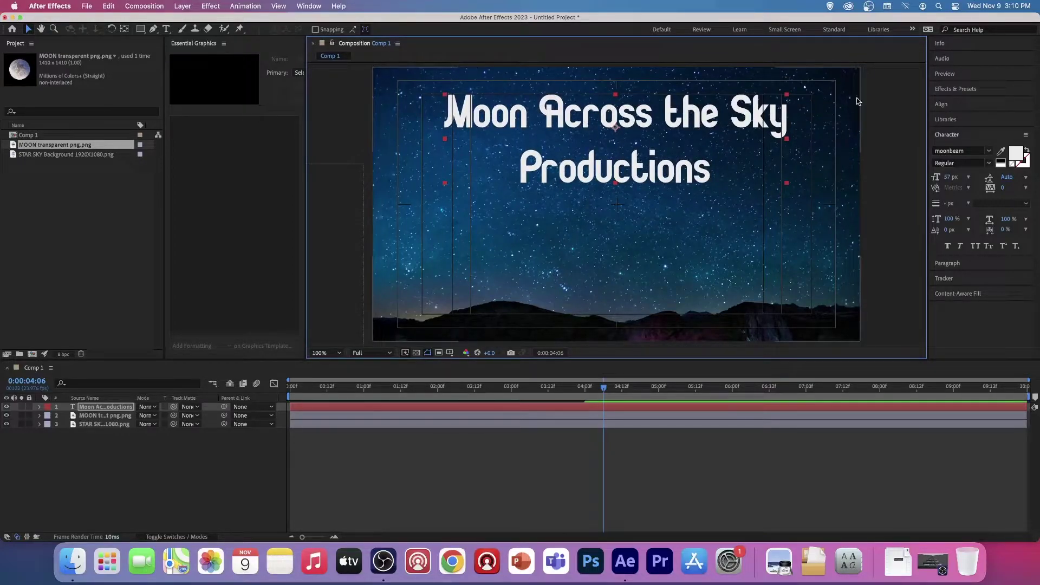
Choose the Effects workspace, search the effects for "drop" and apply Drop Shadow to the title text
left_click(913, 30)
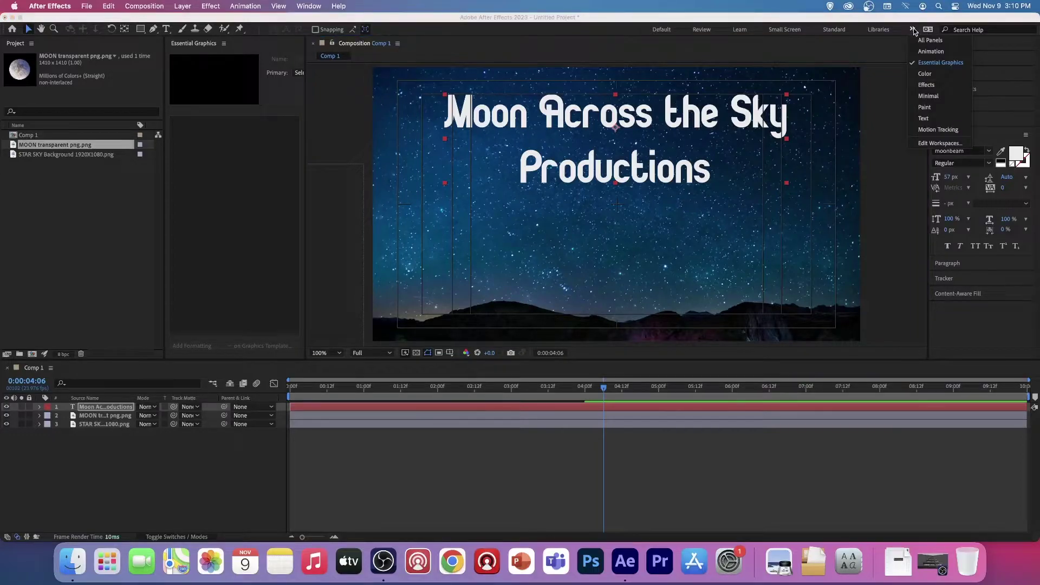
left_click(927, 85)
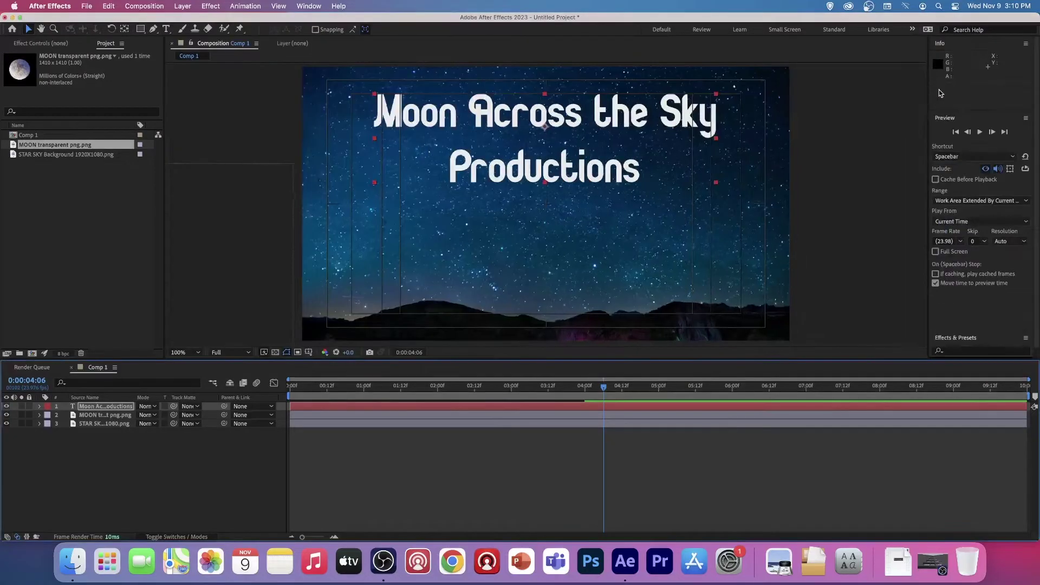
left_click(976, 242)
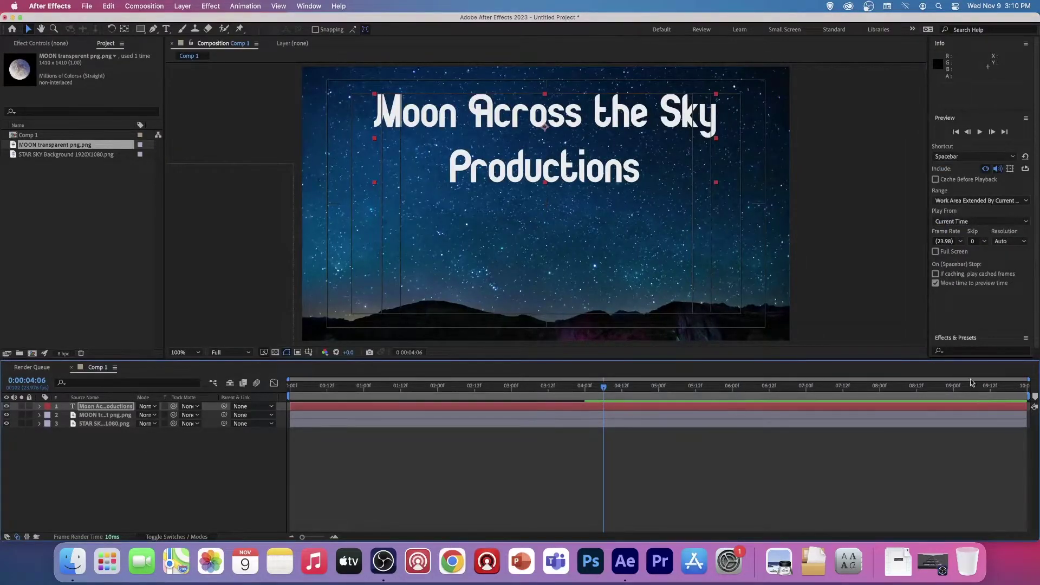
left_click(954, 352)
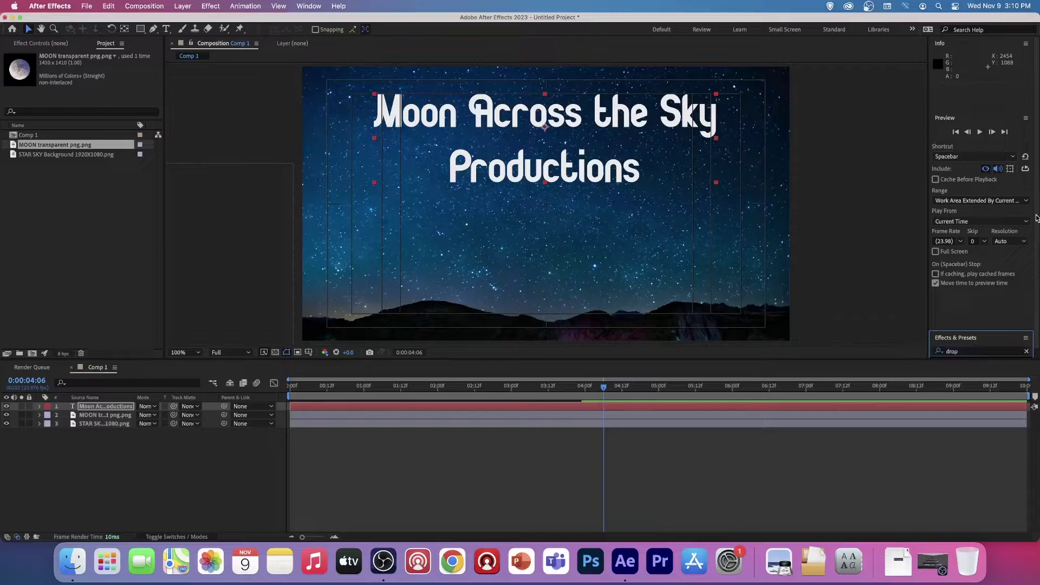
key("Return")
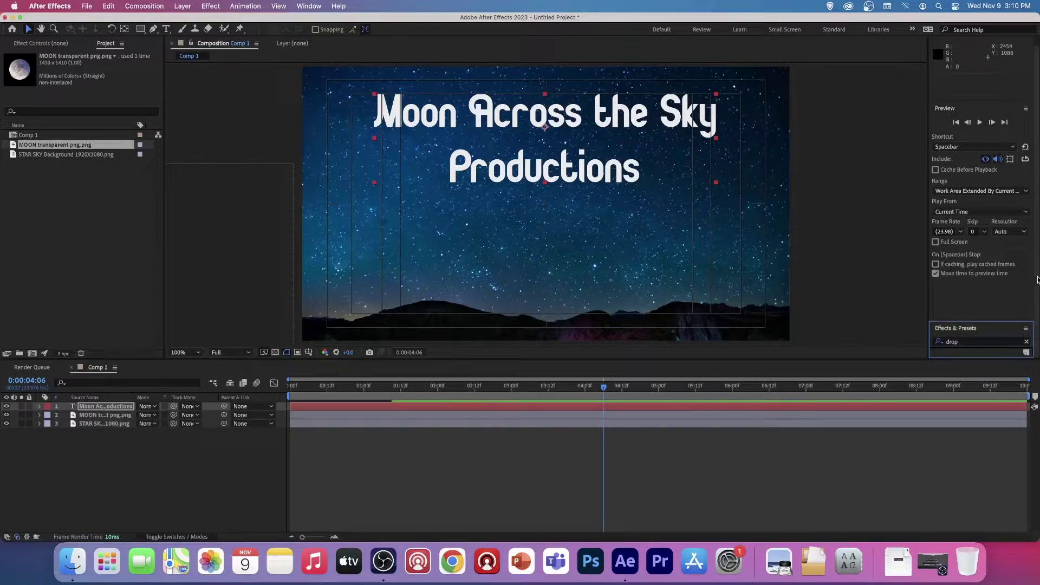
left_click(1001, 343)
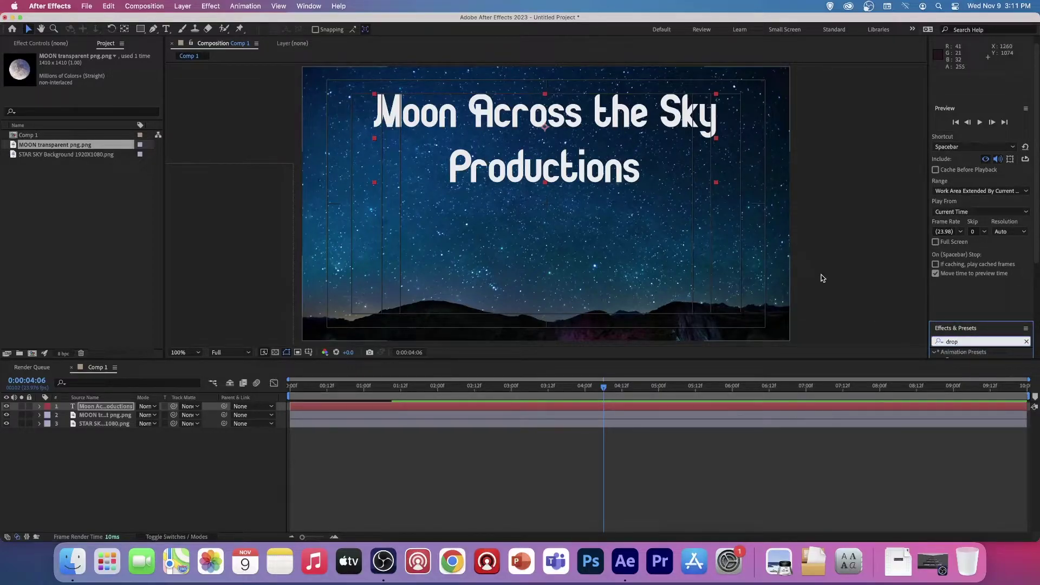
scroll(982, 353, "down", 5)
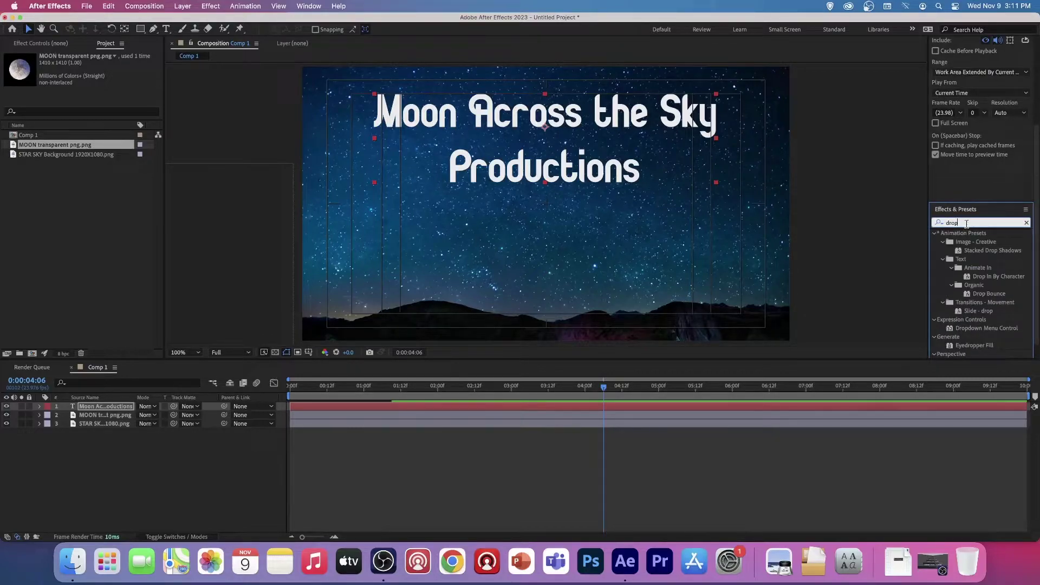
scroll(971, 226, "down", 1)
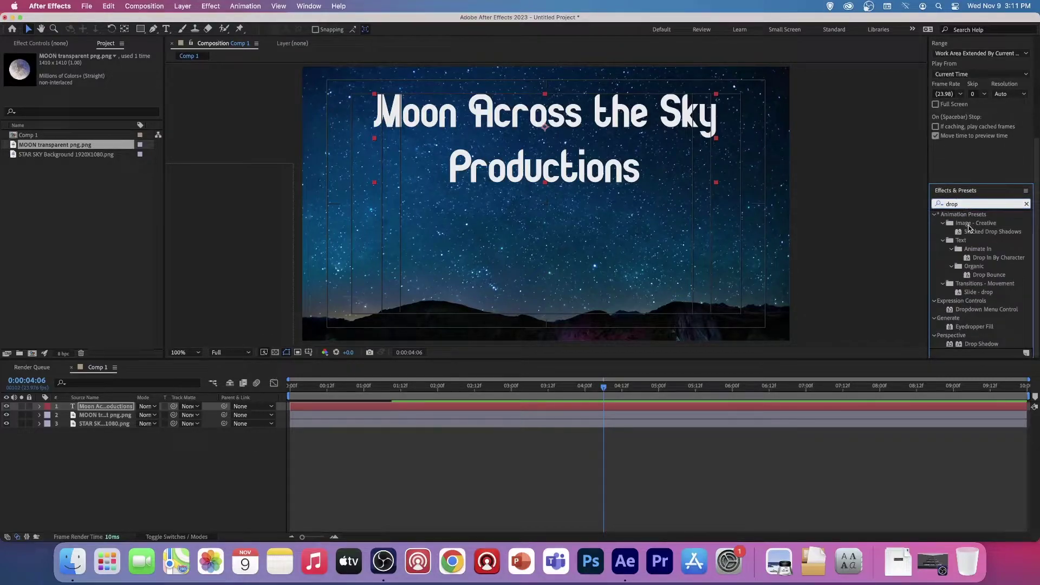
left_click(981, 345)
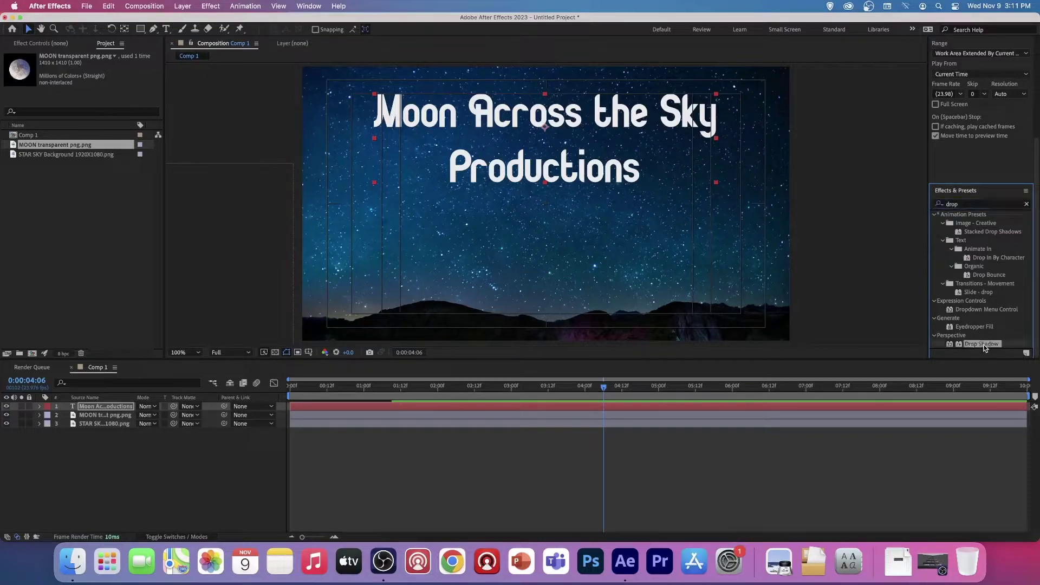
left_click_drag(985, 346, 564, 172)
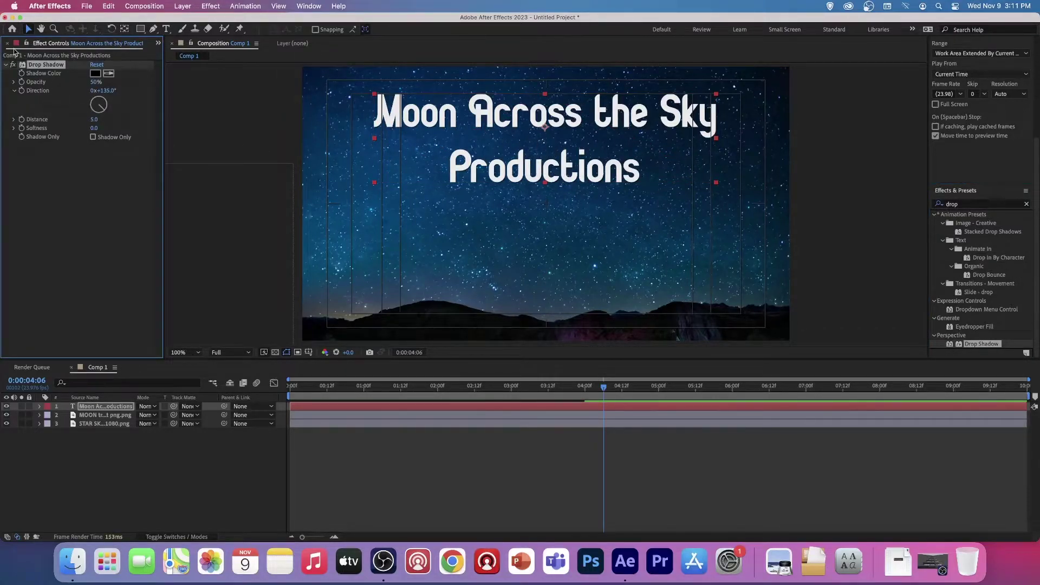
Set the title's Drop Shadow to 100% opacity, a distance of 23 and a softness of 54
left_click(96, 82)
type("100")
key("Return")
left_click_drag(91, 119, 103, 118)
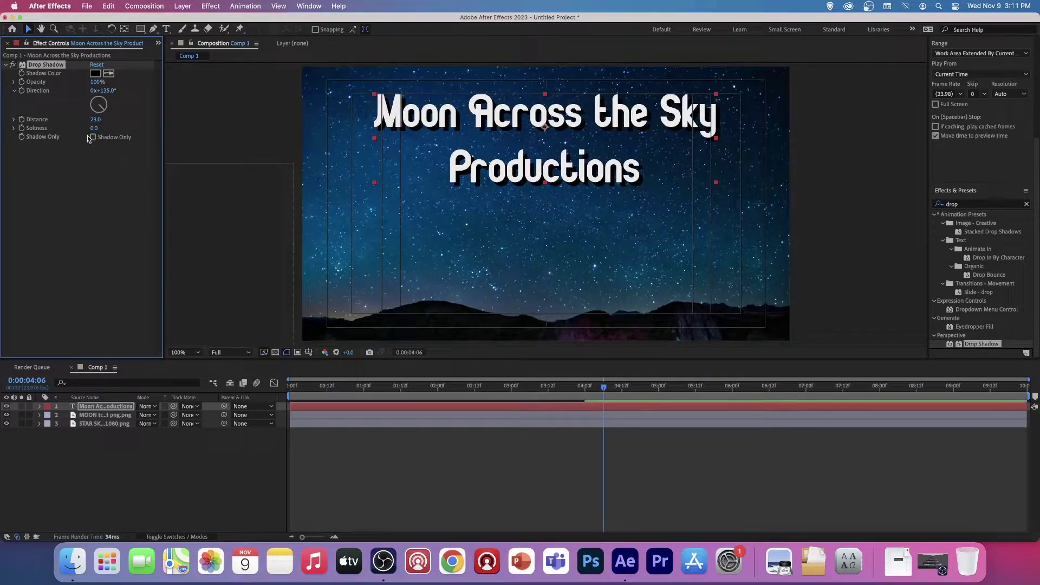
left_click_drag(95, 128, 124, 128)
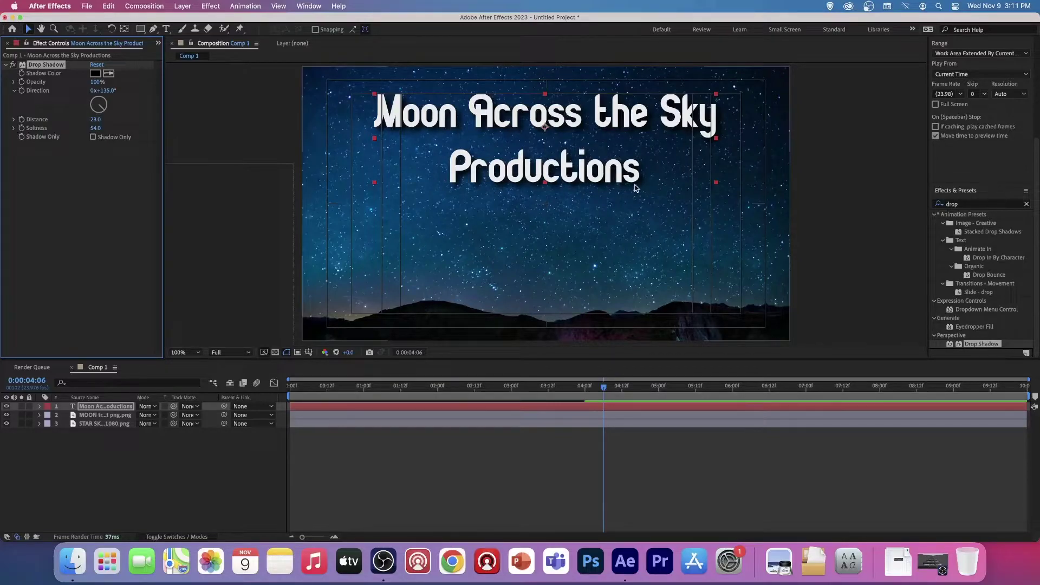
Preview the composition from the start and trim the title layer to begin at 0:00:03:21
left_click_drag(609, 385, 291, 386)
key("space")
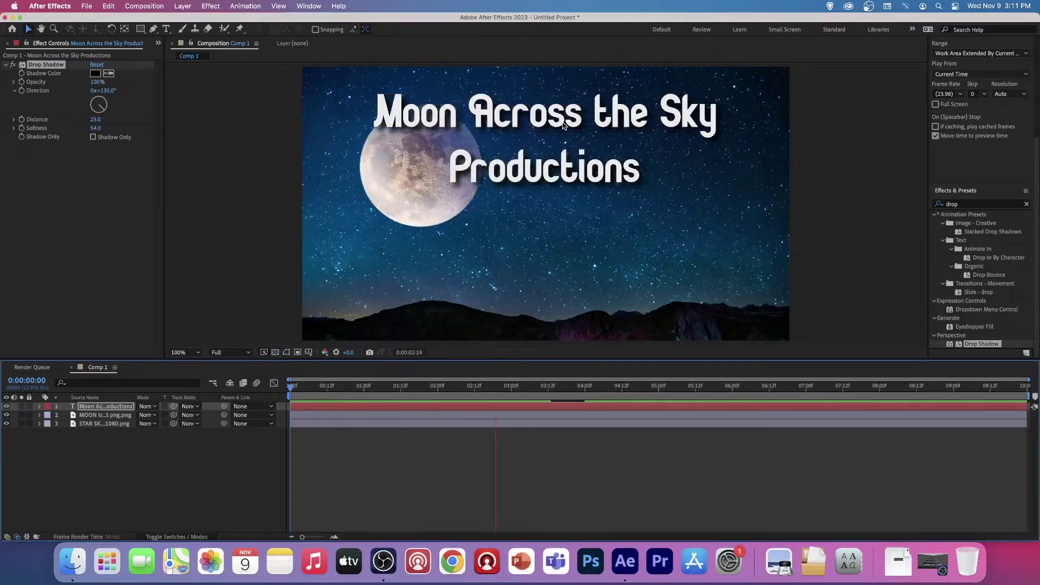
key("space")
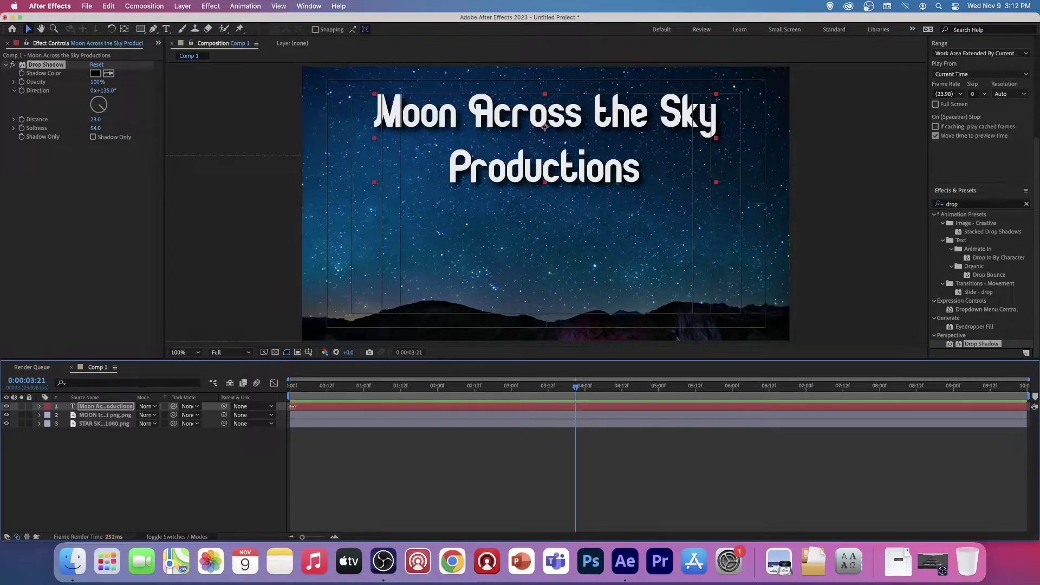
mouse_move(292, 407)
left_mouse_down()
mouse_move(577, 406)
mouse_move(291, 387)
left_mouse_up()
Play back the composition to check when the trimmed title appears after the moon passes
key("space")
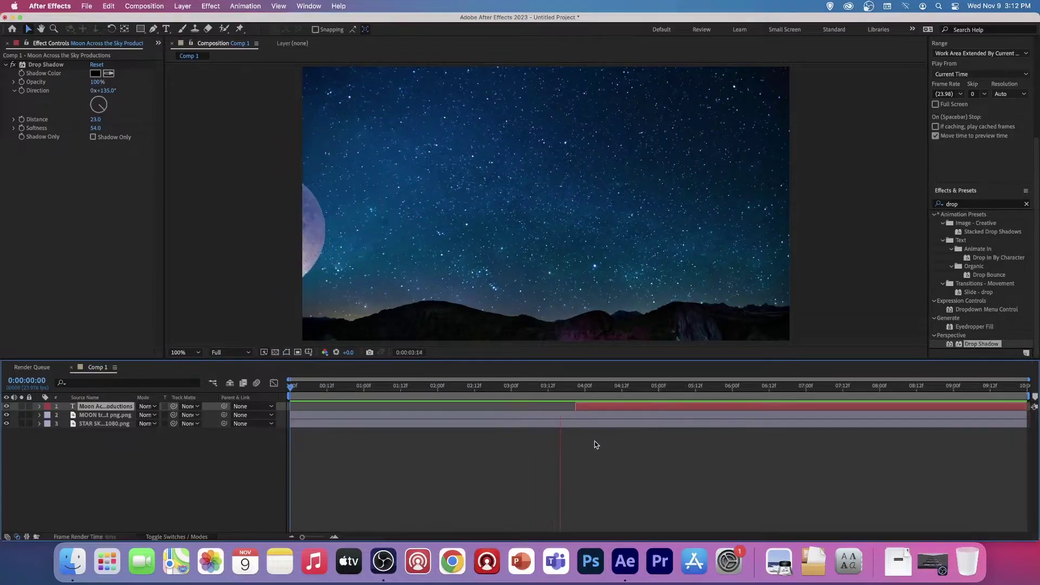
left_click_drag(569, 387, 509, 392)
key("space")
key("space")
Add an Opacity keyframe of 0% to the title layer at its start, 0:00:03:21
left_click_drag(614, 386, 578, 394)
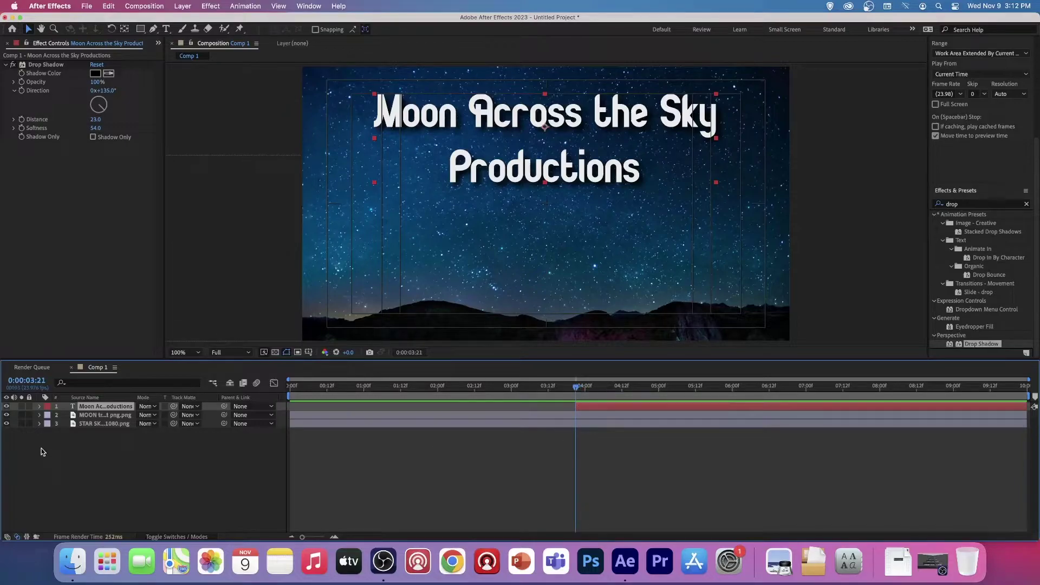
left_click(39, 407)
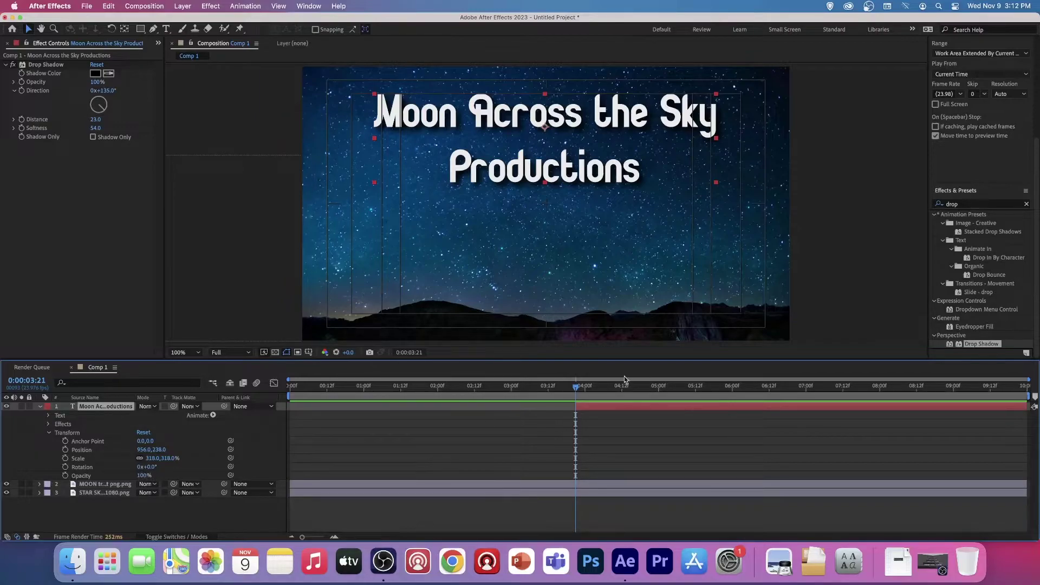
left_click(587, 388)
left_click_drag(588, 390, 579, 393)
left_click(66, 476)
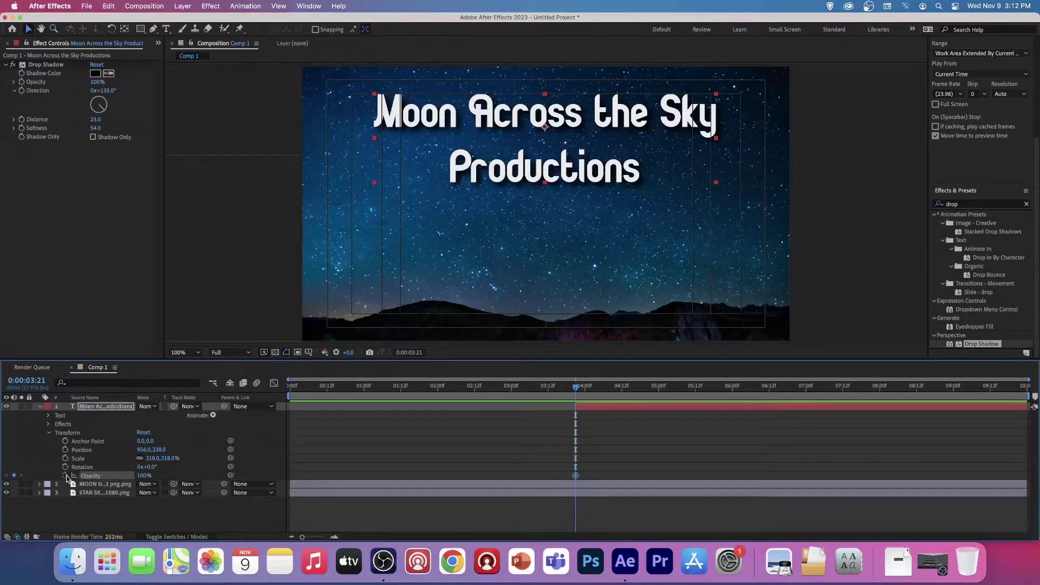
left_click_drag(142, 477, 12, 489)
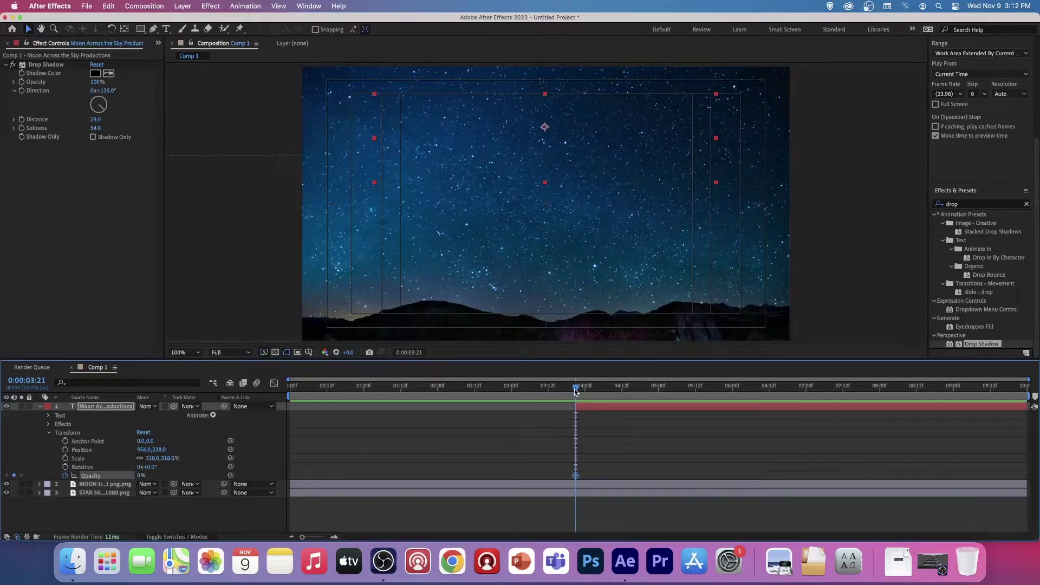
Raise the title's Opacity to 99% at 0:00:04:15 and preview the fade-in
left_click_drag(577, 388, 632, 393)
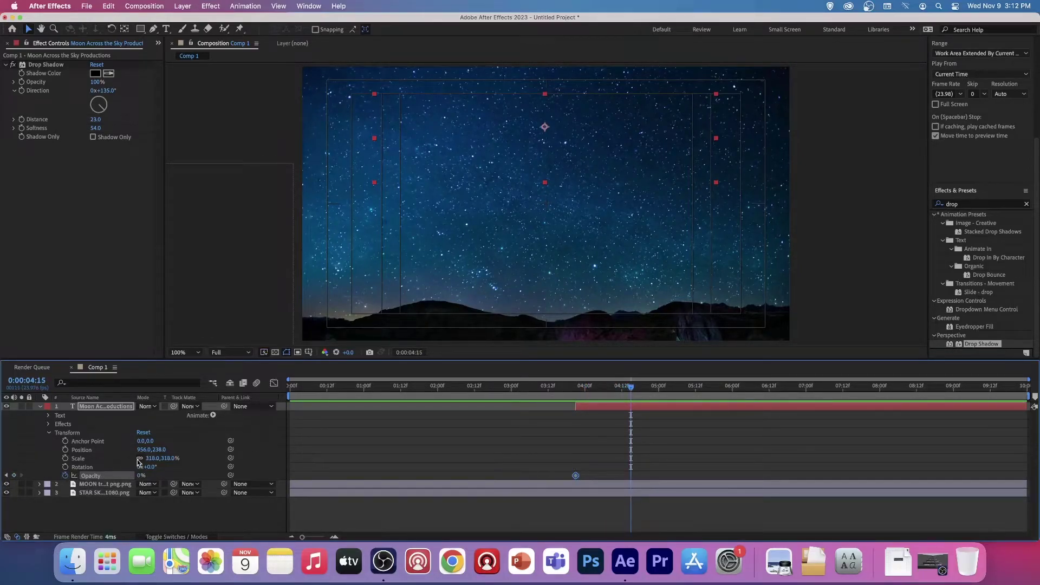
left_click_drag(142, 481, 196, 480)
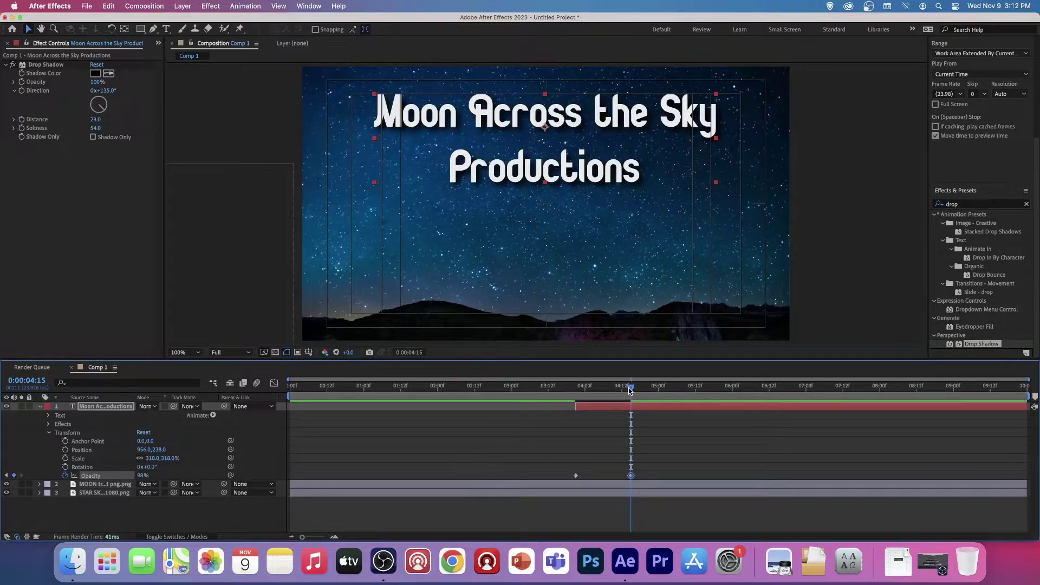
left_click_drag(630, 391, 508, 389)
key("space")
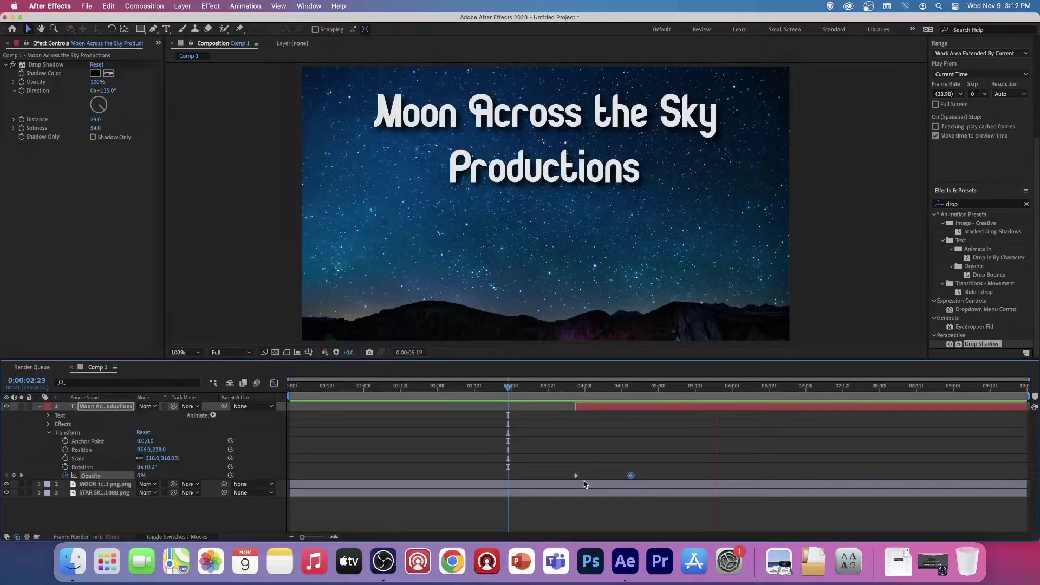
key("space")
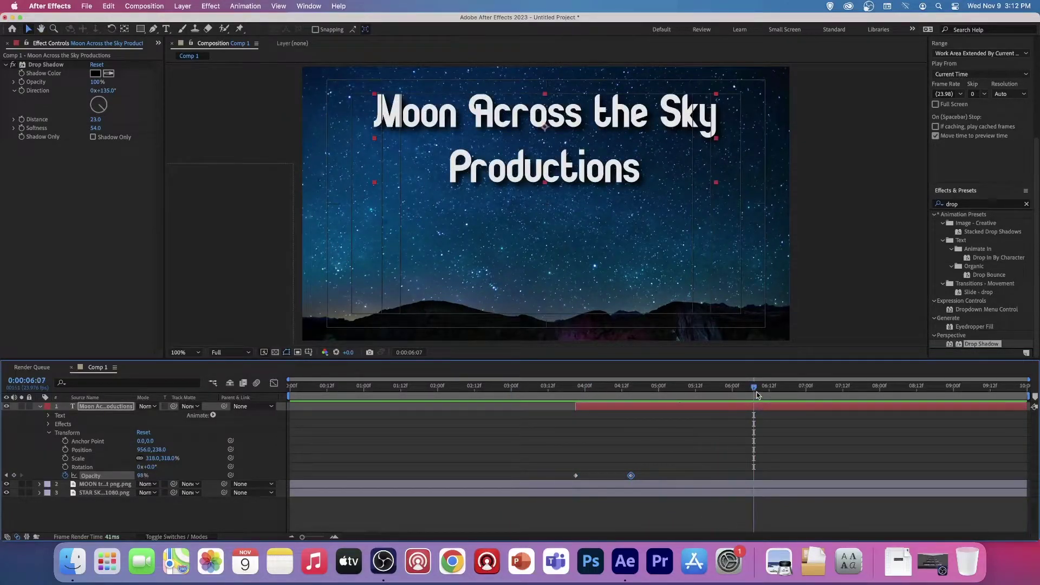
left_click_drag(757, 392, 537, 402)
key("space")
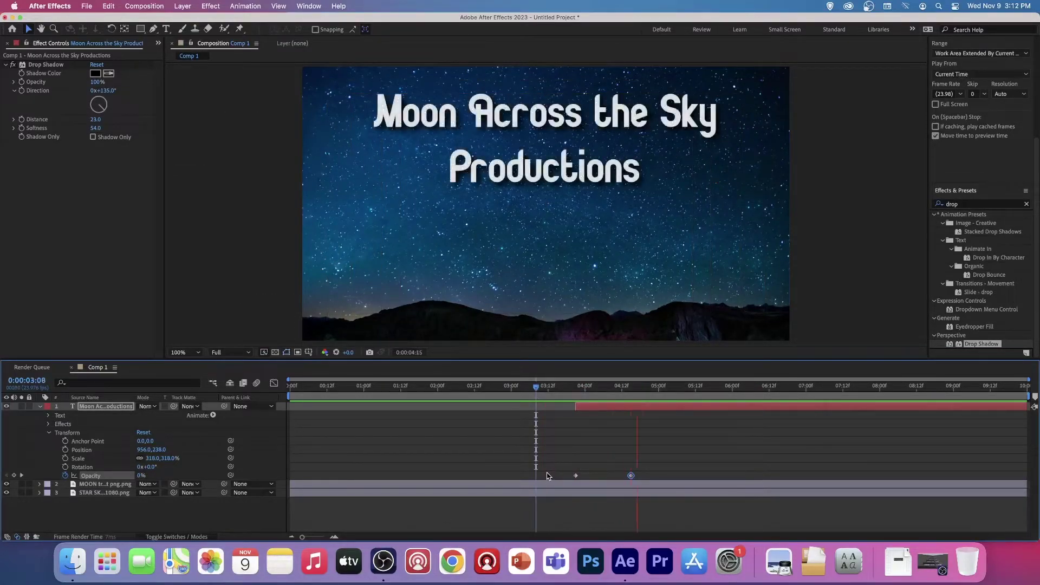
Fade the title out with Opacity keyframes of 98% at 0:00:06:02 and 0% at 0:00:06:22
key("space")
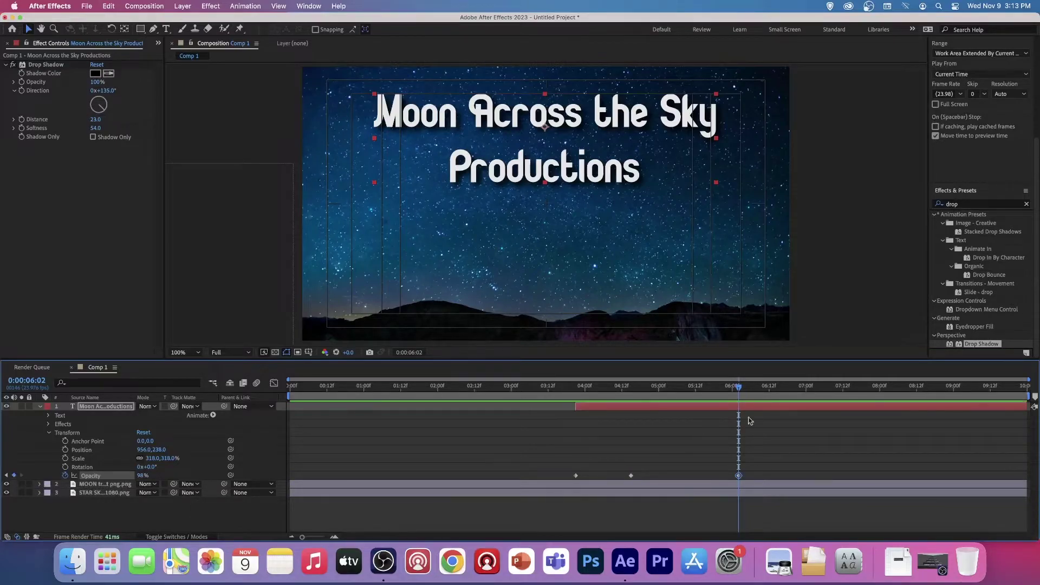
left_click_drag(739, 387, 802, 404)
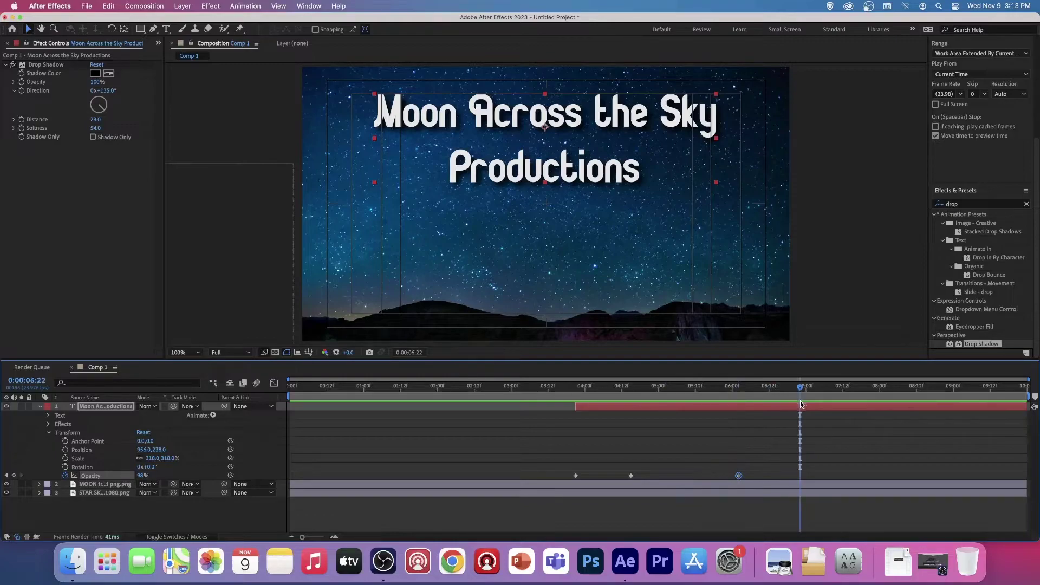
left_click(142, 476)
type("0")
key("Return")
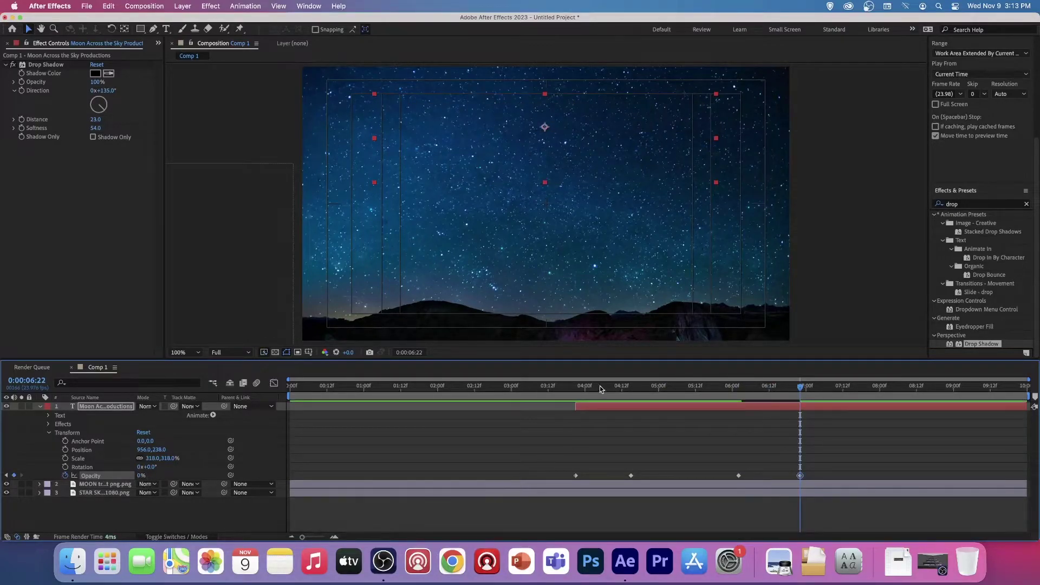
Play back the title's fade-in and fade-out from 0:00:03:18
left_click(567, 386)
key("space")
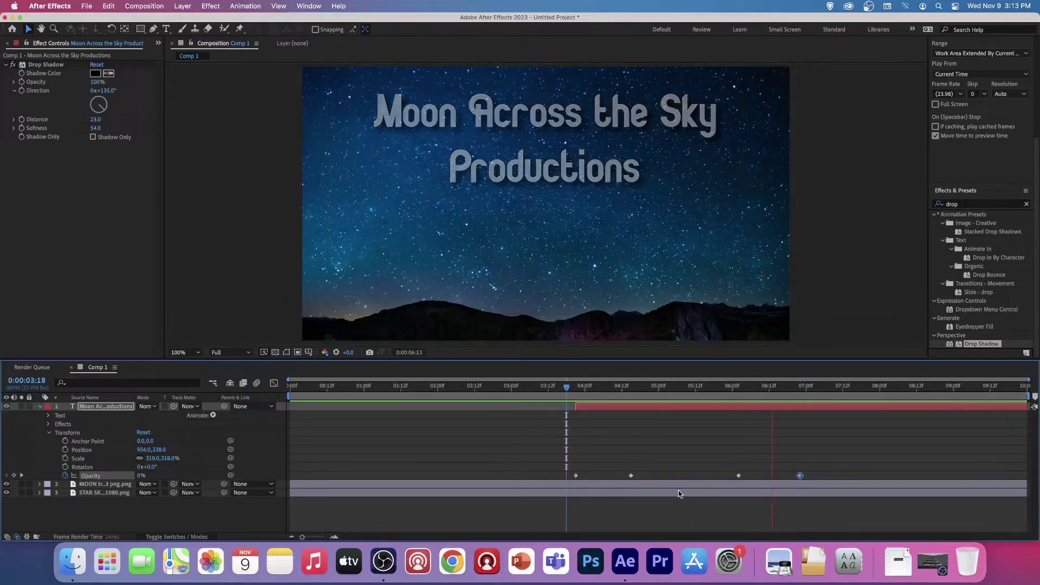
key("space")
Add a Scale keyframe of 318% to the title layer at its start, 0:00:03:21
left_click_drag(568, 389, 618, 395)
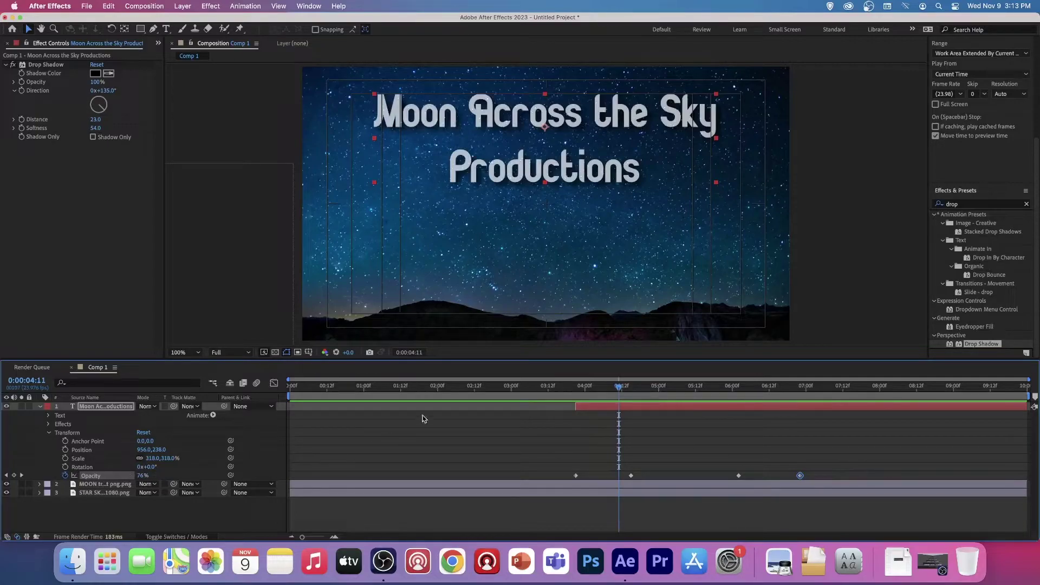
left_click_drag(618, 388, 576, 398)
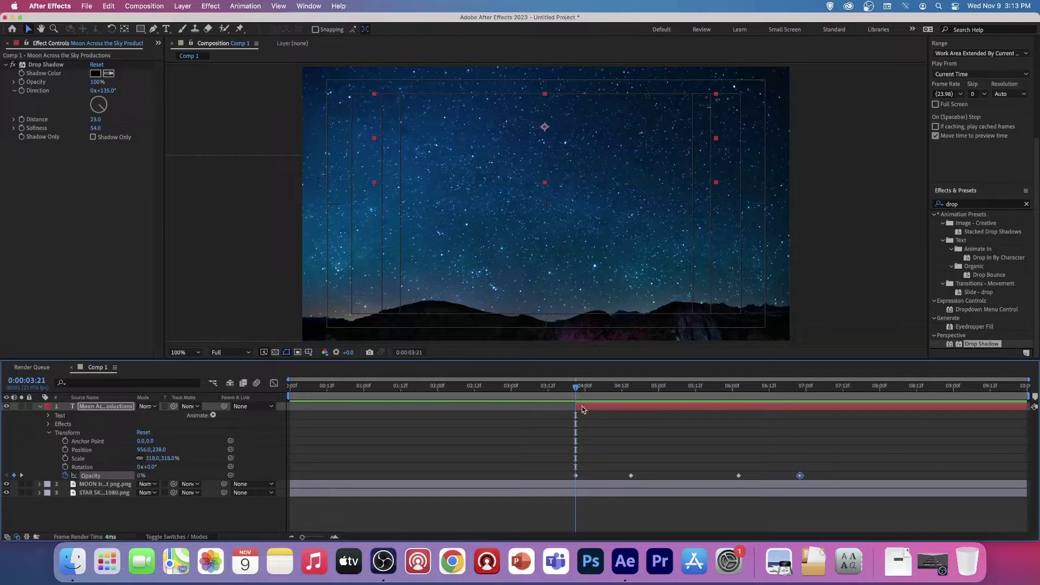
left_click(65, 459)
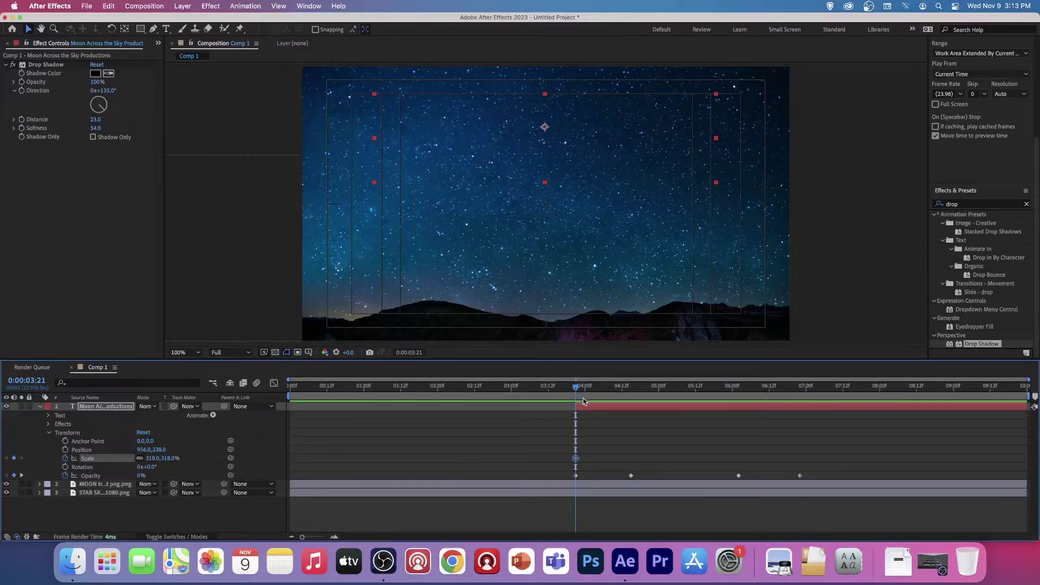
Enlarge the title's Scale to 340% at 0:00:04:15 and preview the growth from before the title appears
left_click_drag(580, 387, 634, 396)
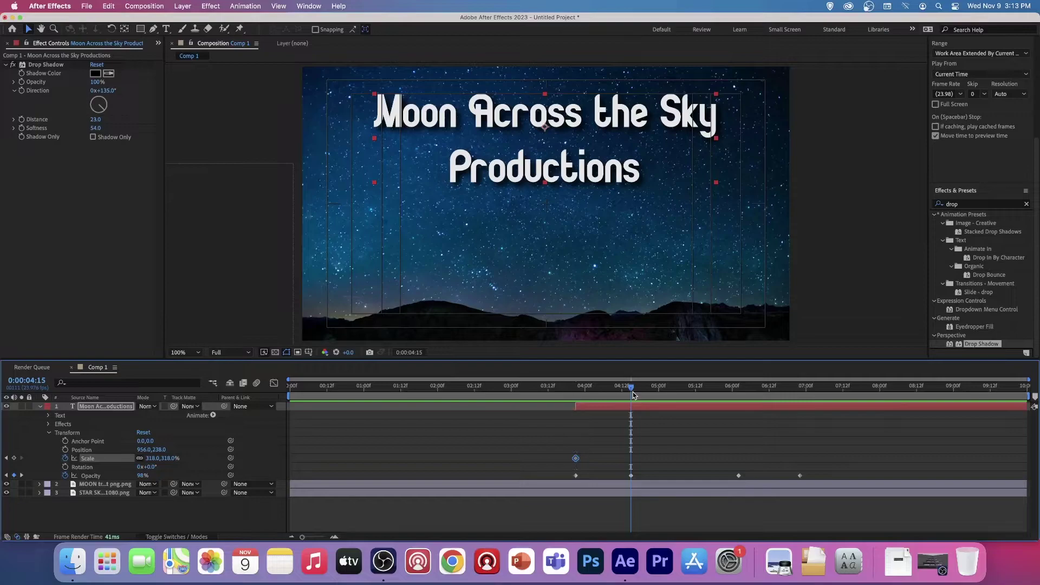
left_click_drag(148, 461, 158, 459)
left_click_drag(631, 389, 465, 389)
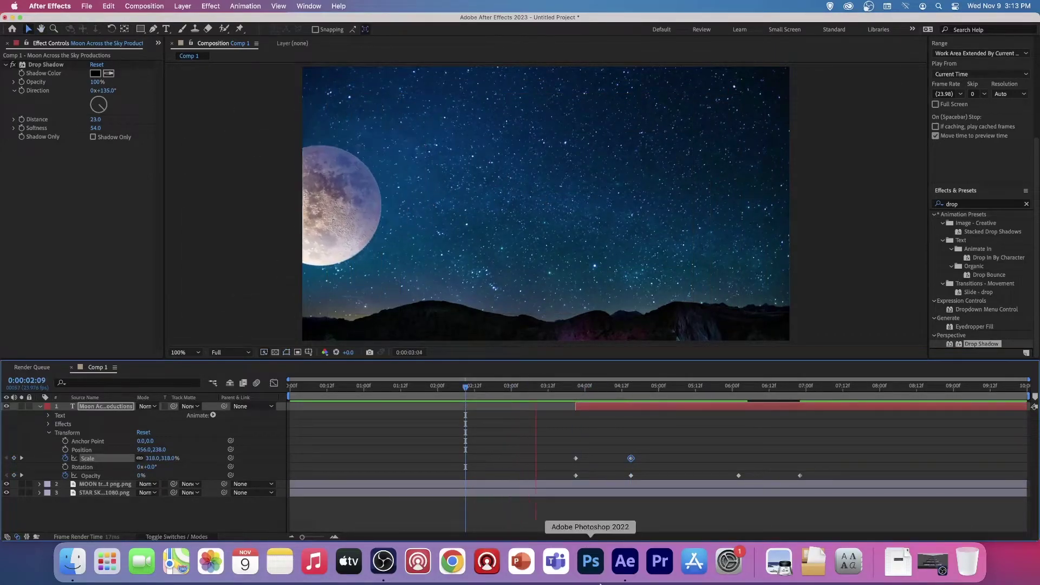
key("space")
Hold the title's Scale at 340% with a keyframe at 0:00:06:02 and preview the title animation from 0:00:02:23
left_click_drag(680, 388, 737, 397)
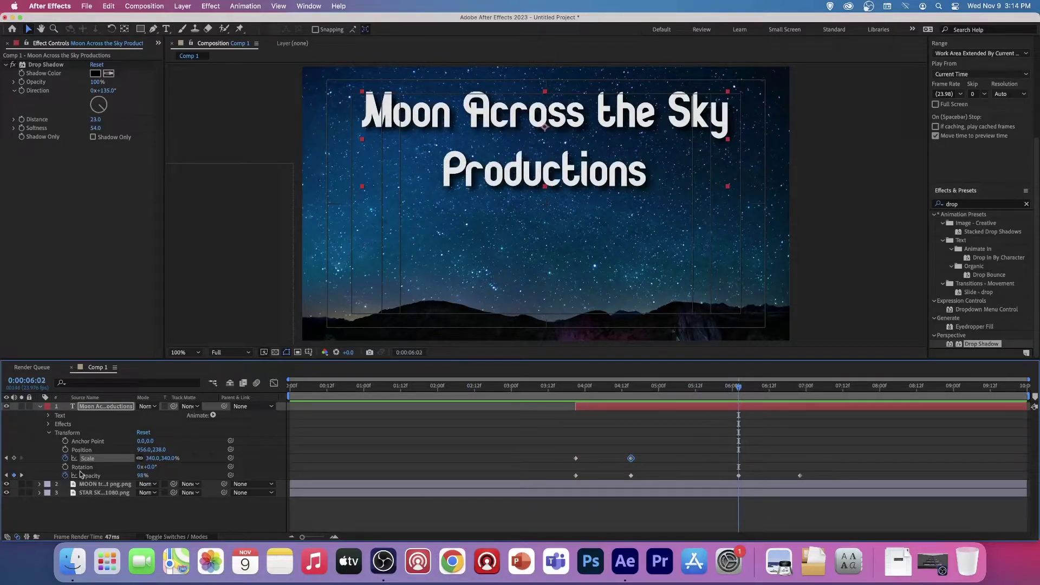
left_click(14, 458)
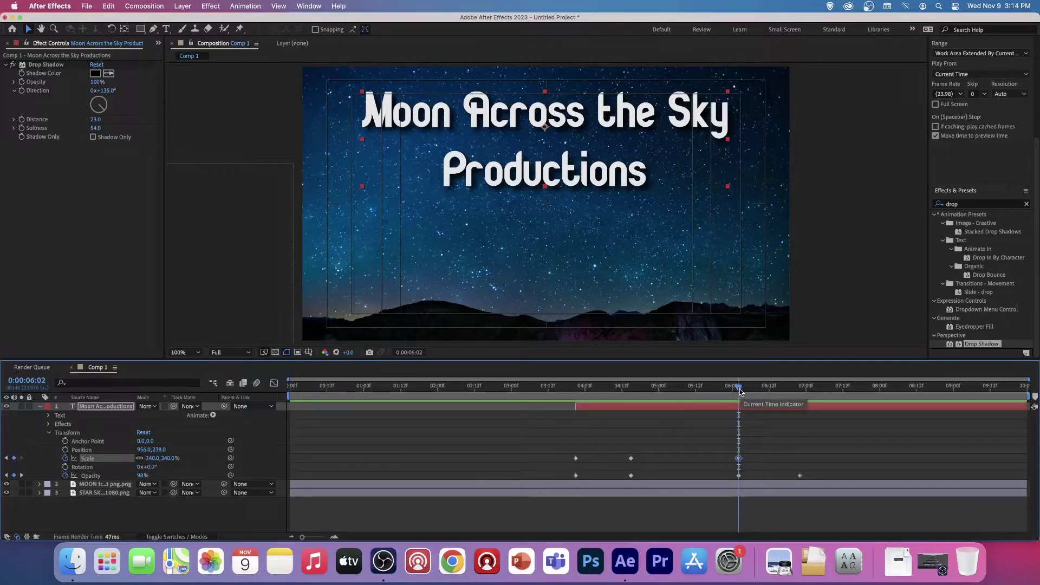
left_click_drag(740, 392, 508, 390)
key("space")
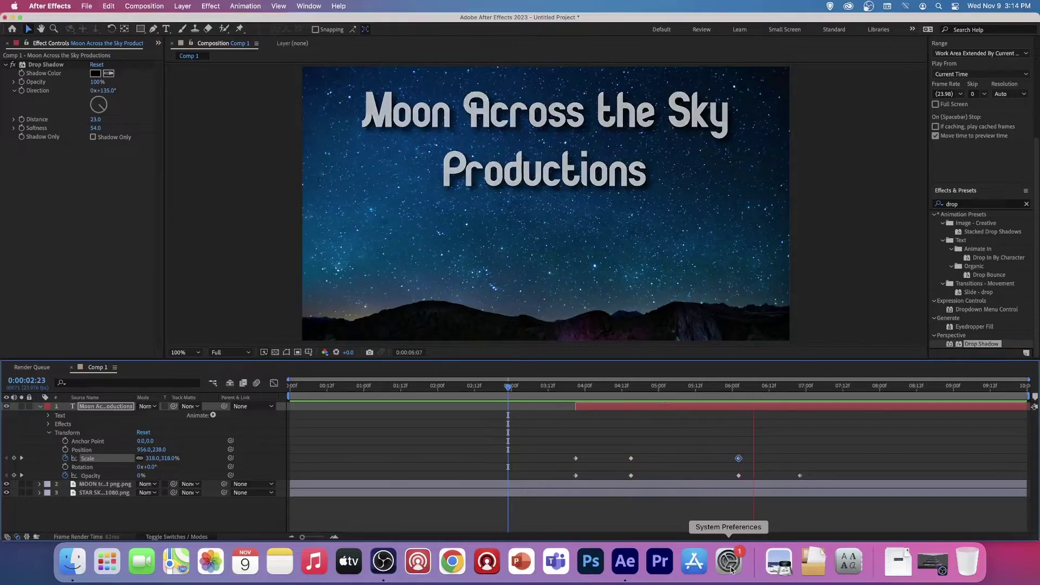
key("space")
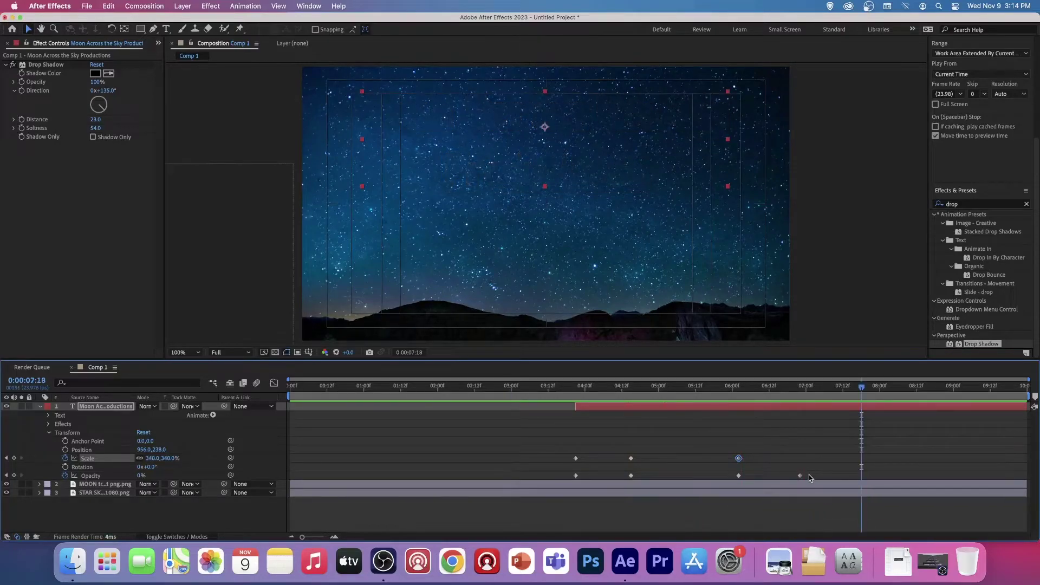
Move the title's final 0% Opacity keyframe to about 0:00:07:07, preview the slower fade-out and return to the composition's start
left_click(801, 476)
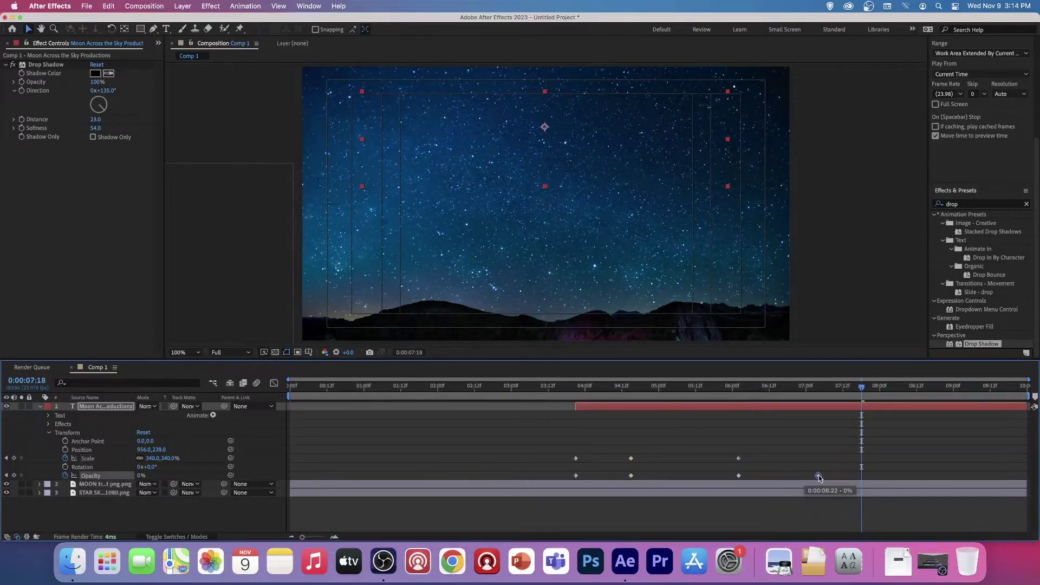
key("space")
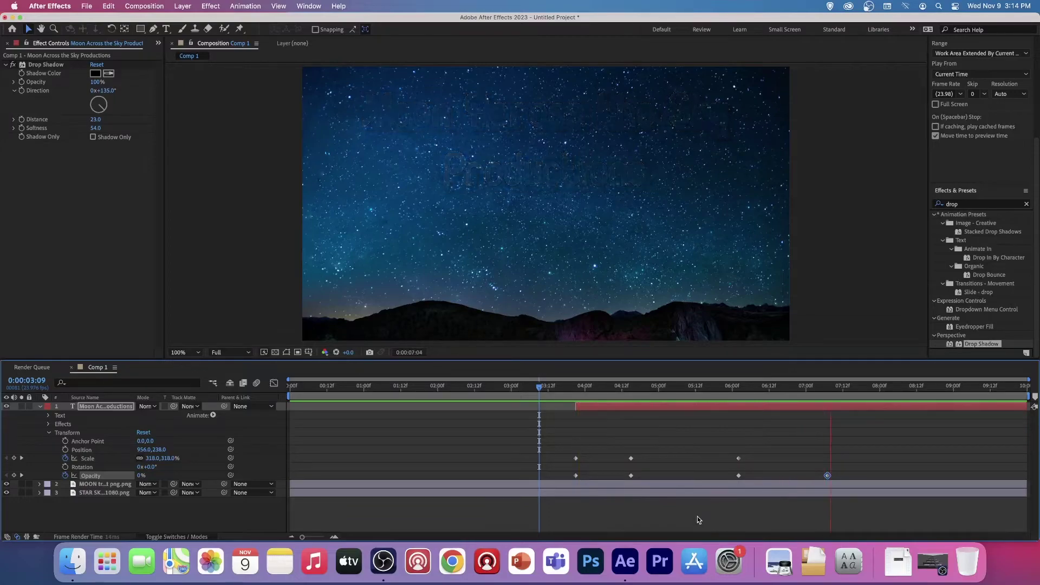
key("space")
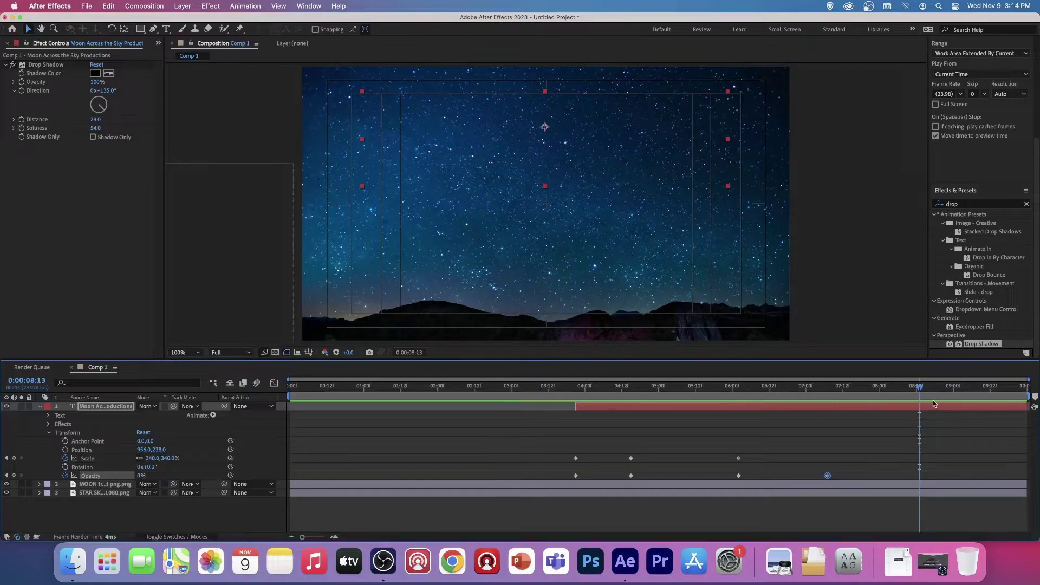
left_click_drag(920, 386, 291, 386)
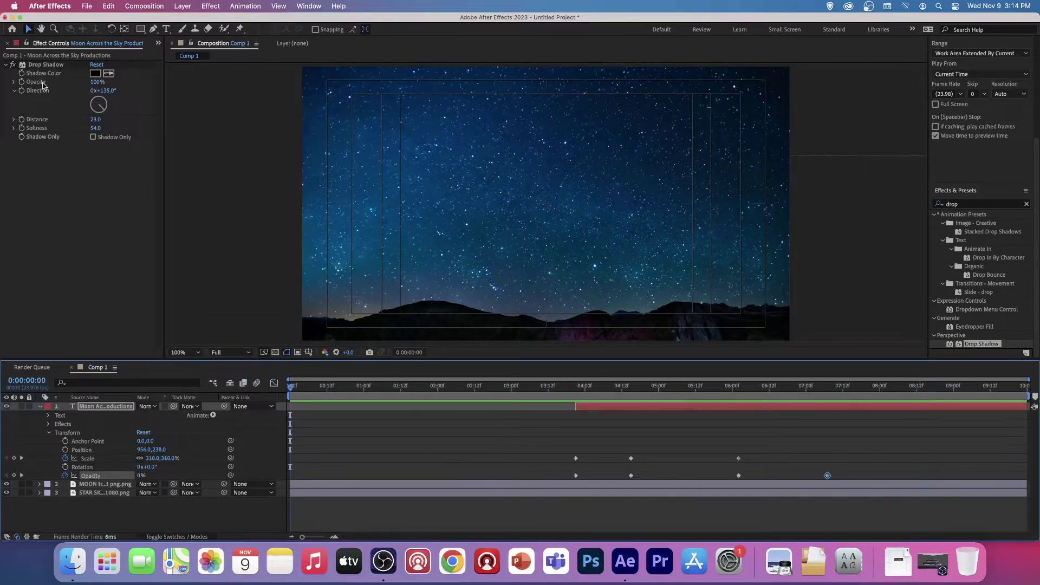
Start saving the project under a new name and show the Desktop's contents as icons
left_click(86, 7)
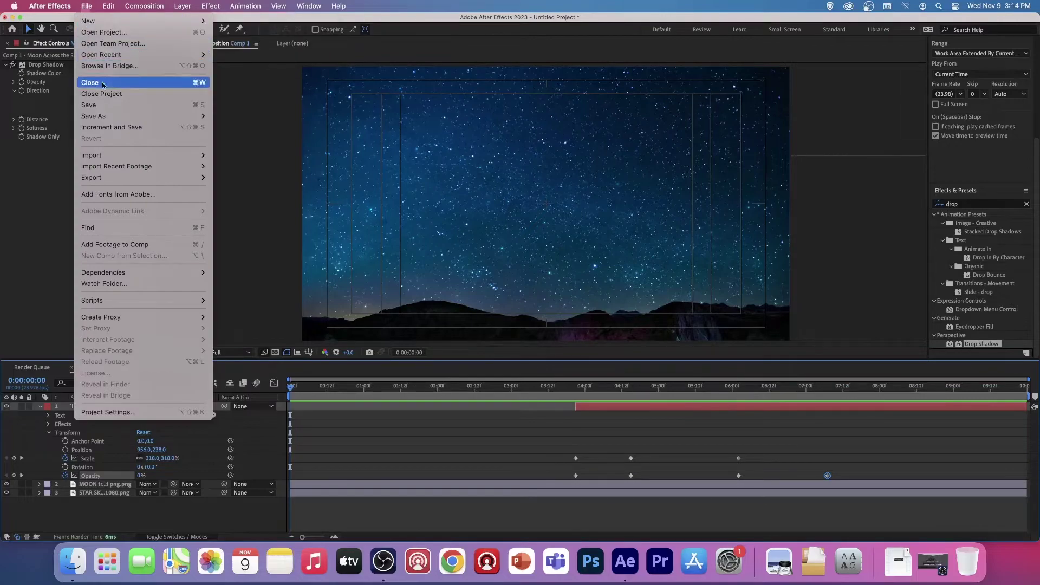
mouse_move(113, 115)
left_click(261, 116)
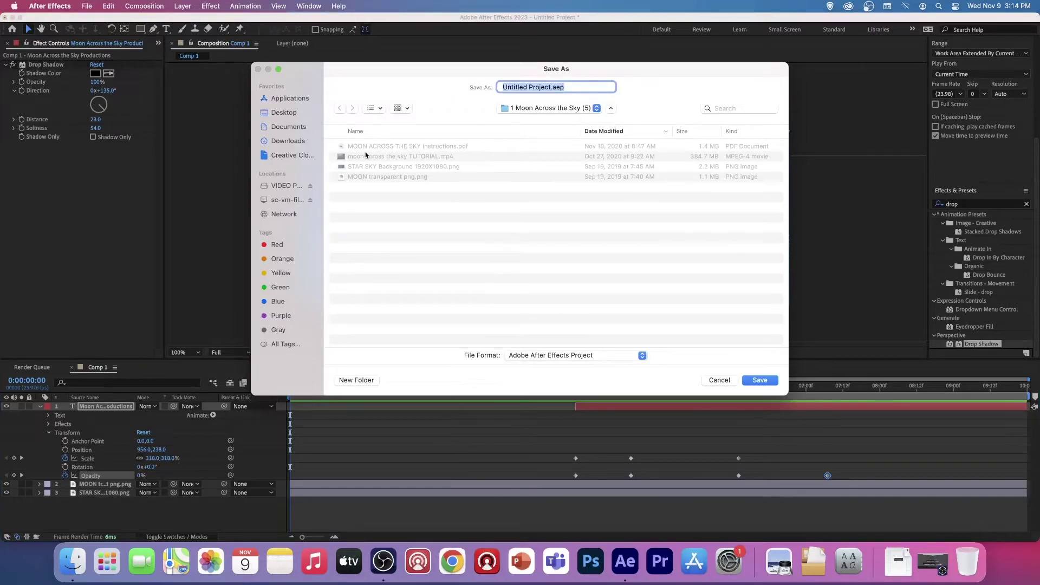
left_click(285, 113)
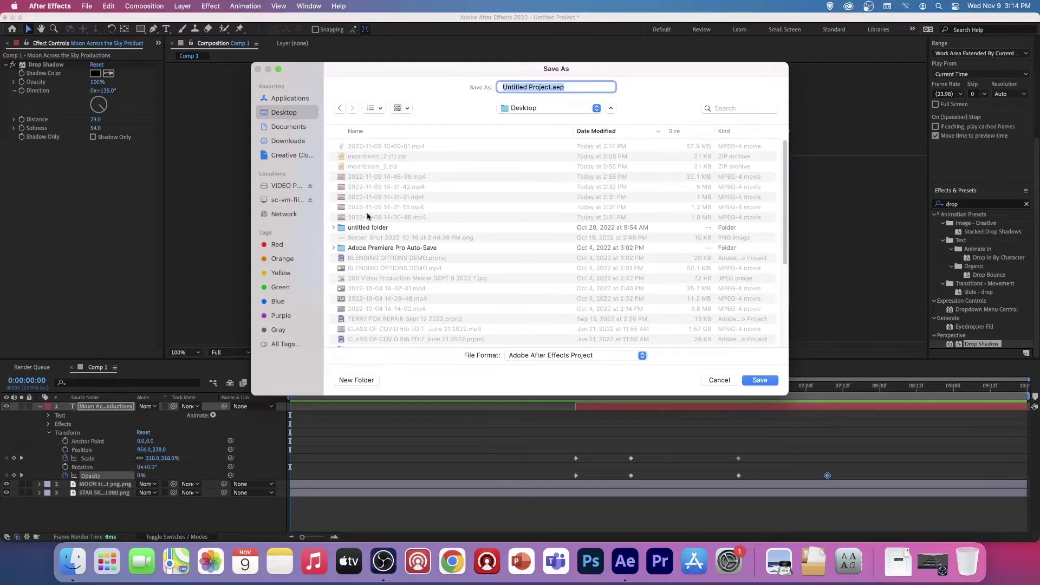
left_click(409, 110)
left_click(381, 110)
left_click(381, 110)
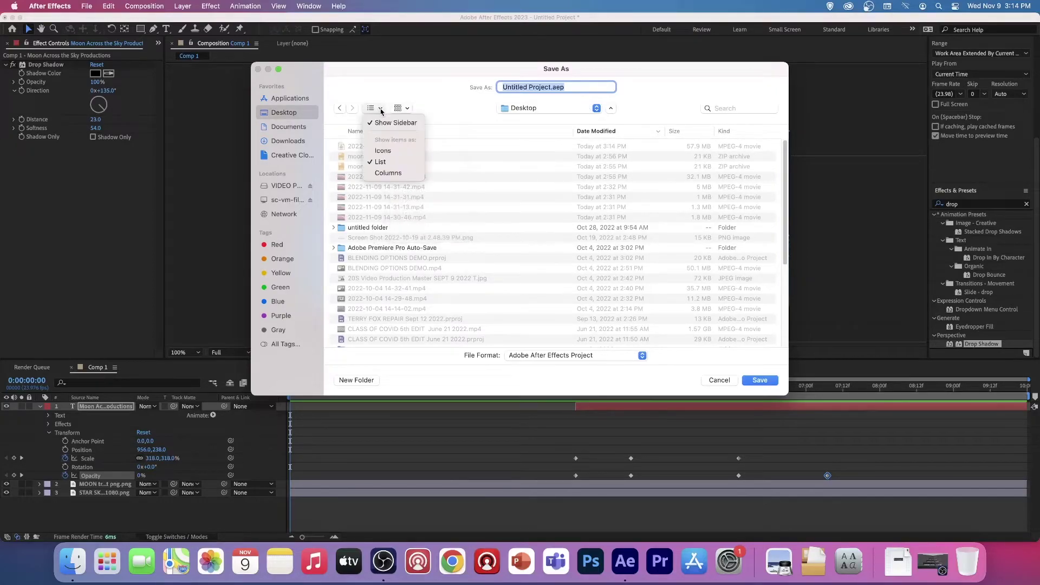
left_click(383, 151)
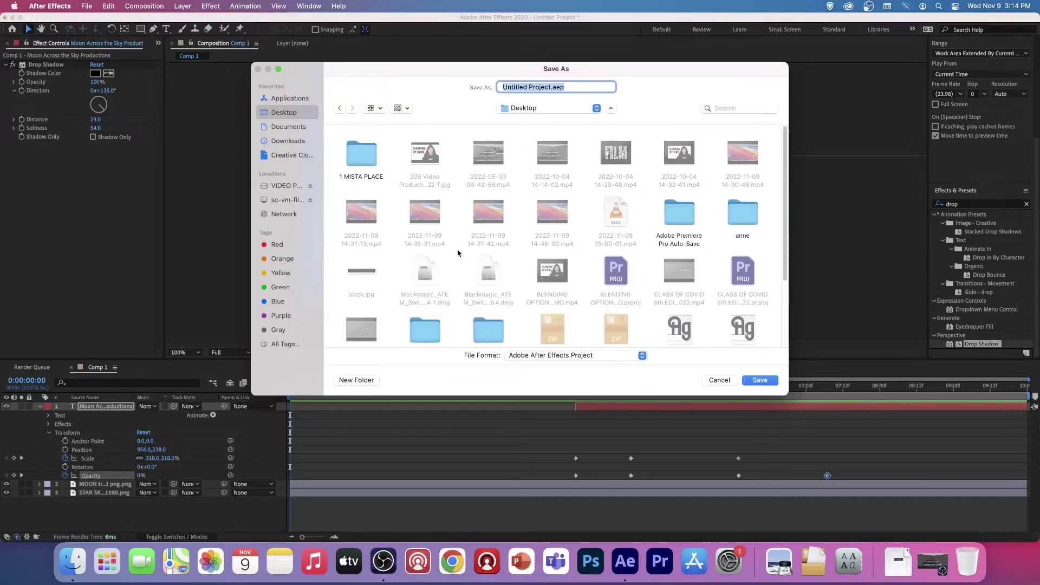
Choose the "1 Moon Across the Sky (5)" folder, inside the VP20s folder in the creator's Desktop folder, as the save location
double_click(357, 154)
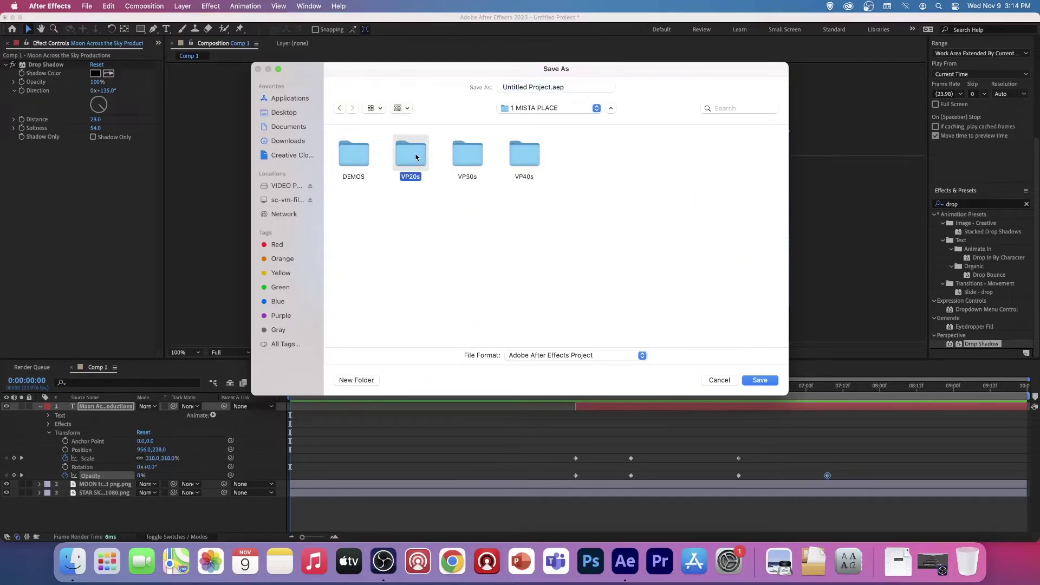
double_click(416, 157)
double_click(474, 158)
double_click(353, 153)
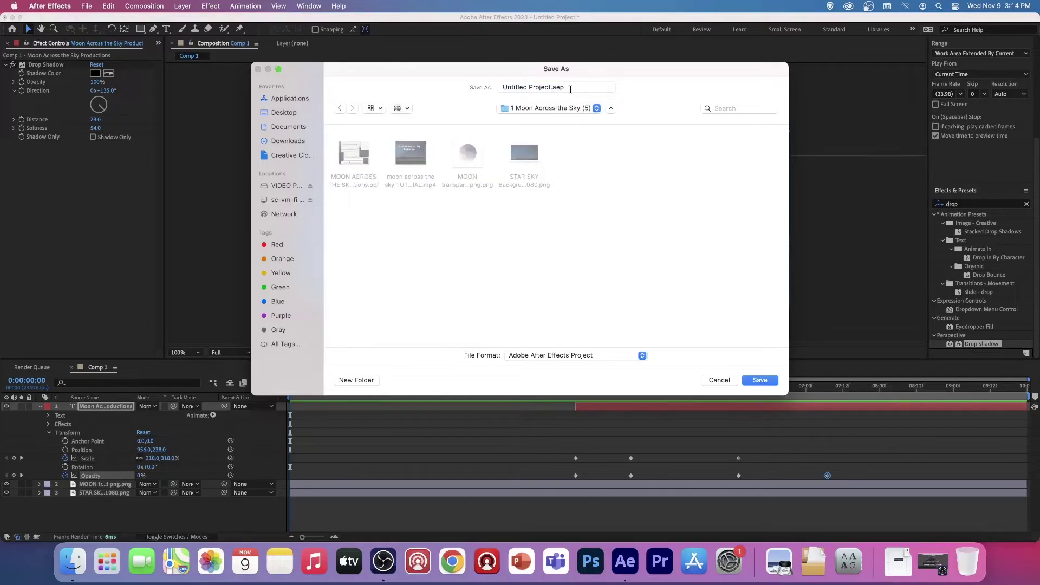
Save the project file as the creator's name followed by "VP20s S1 2022 Moon Across the Sky", keeping the .aep extension
left_click(551, 88)
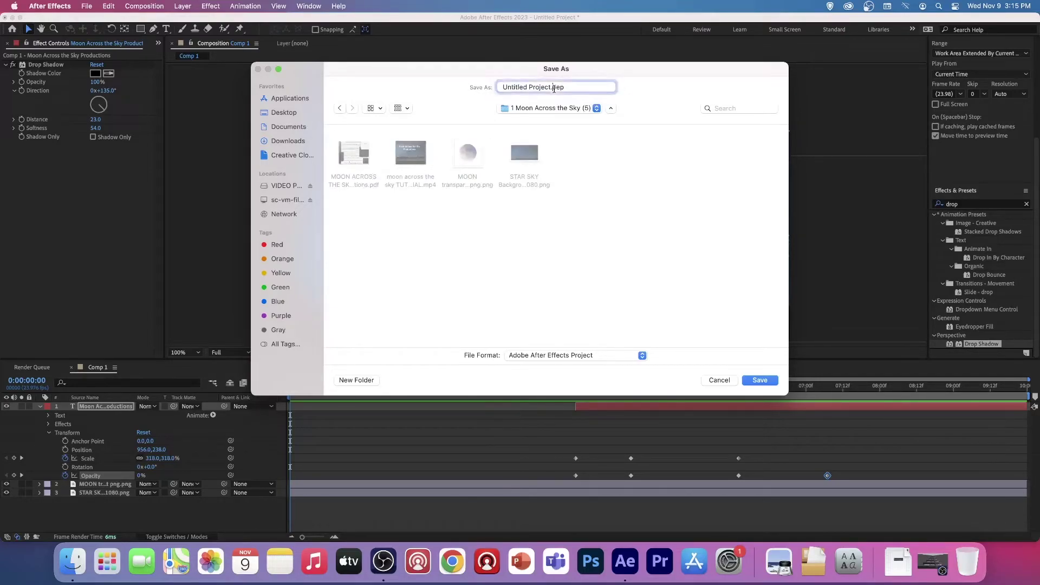
left_click_drag(552, 88, 382, 88)
type("Mista P")
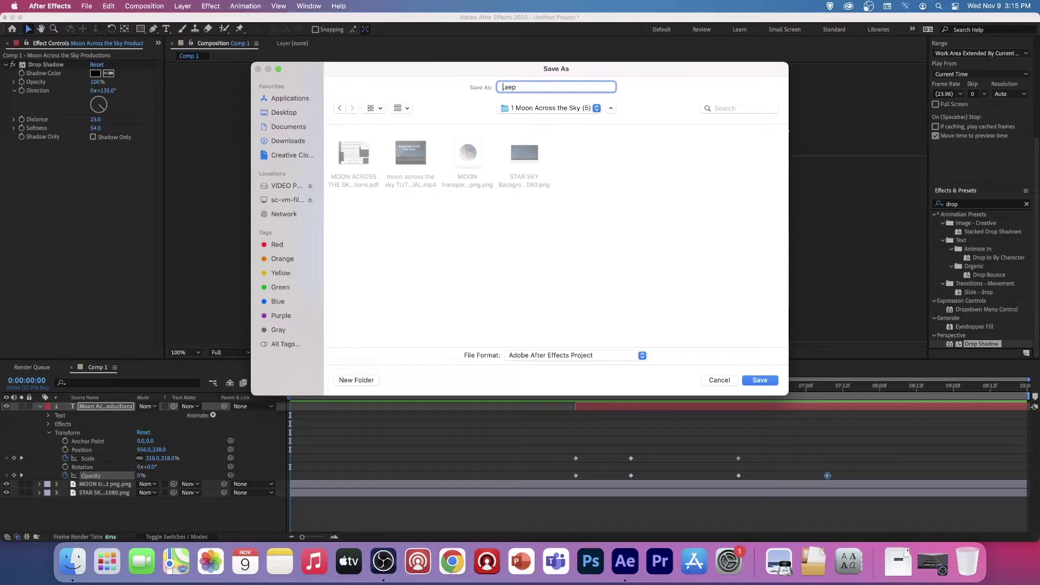
type("lace VP20s S1 2022 Moon Across the Sk")
key("super+Right")
left_click(769, 381)
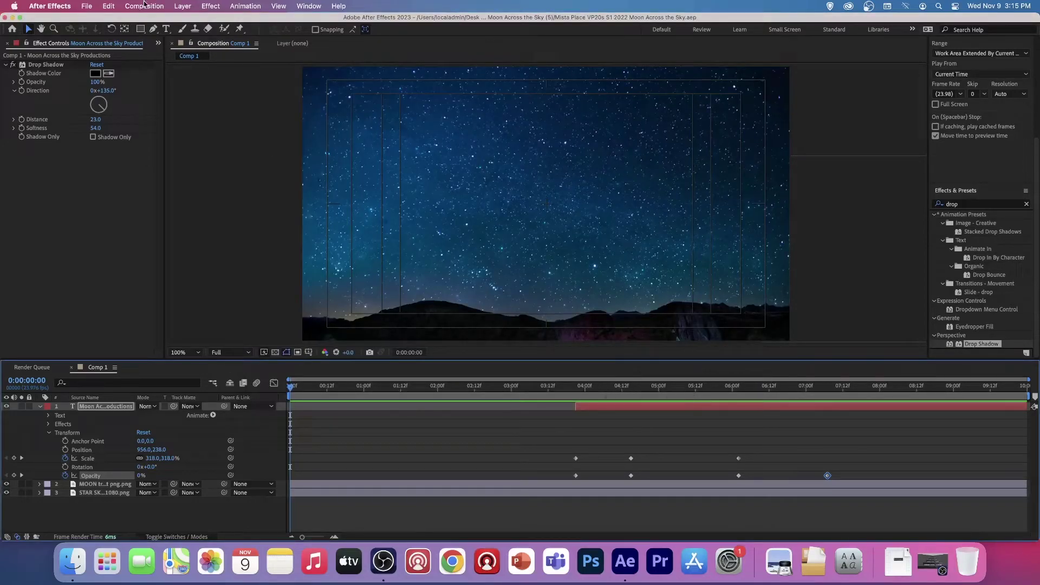
Add Comp 1 to the Render Queue for export
left_click(87, 7)
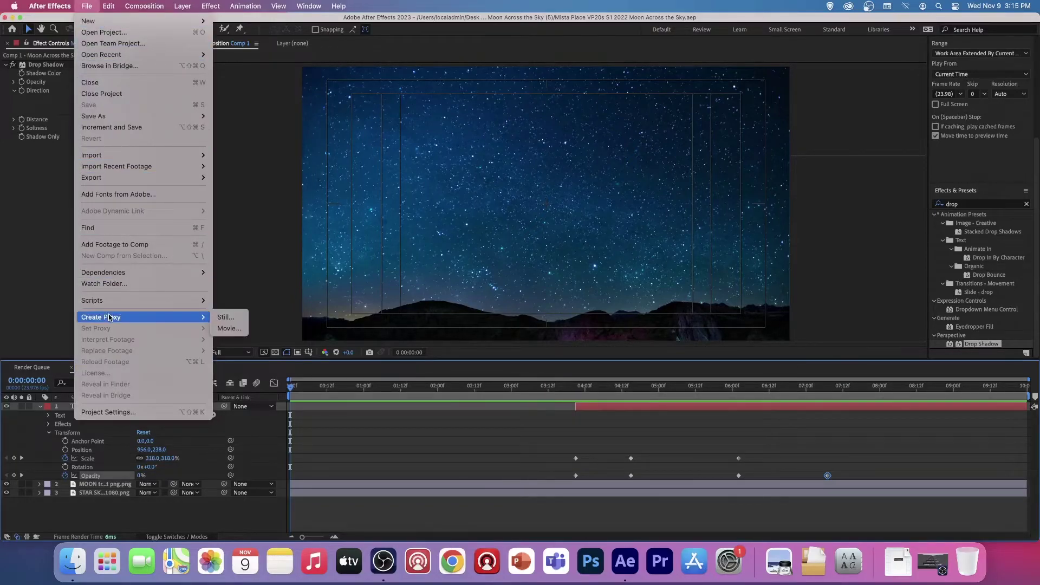
mouse_move(114, 178)
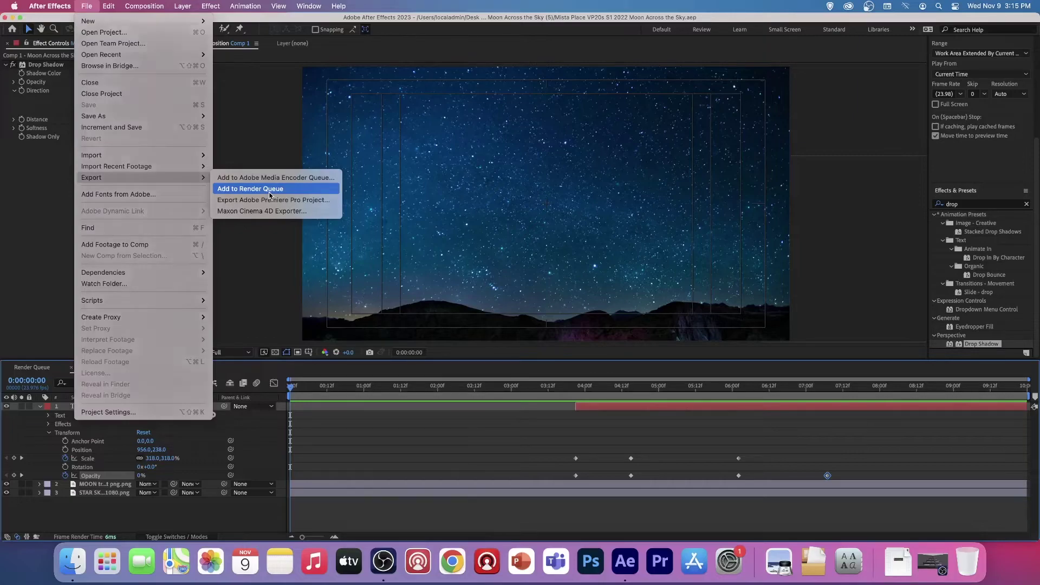
left_click(269, 190)
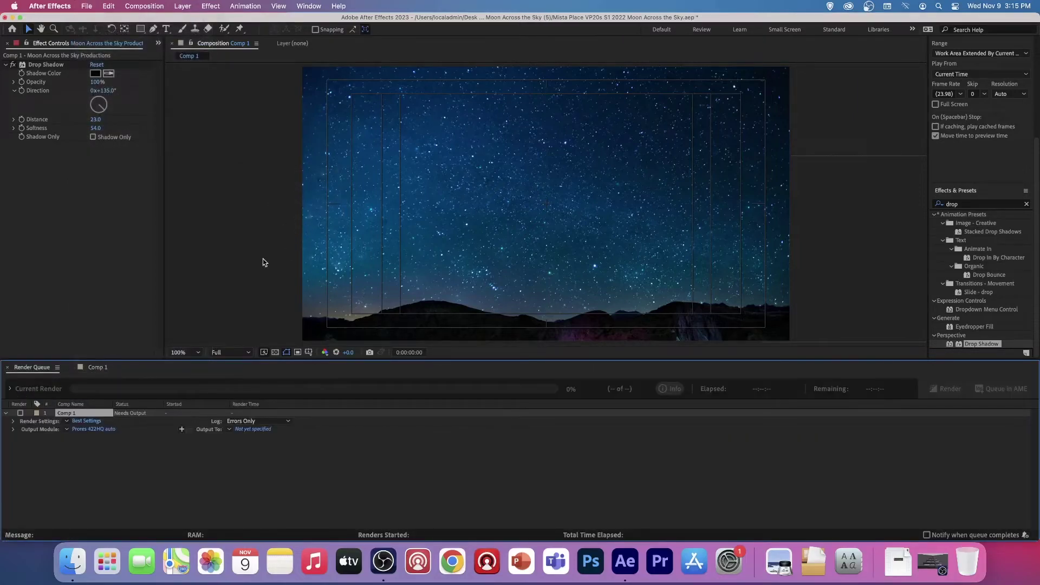
Change the render item's output module format to H.264
left_click(100, 431)
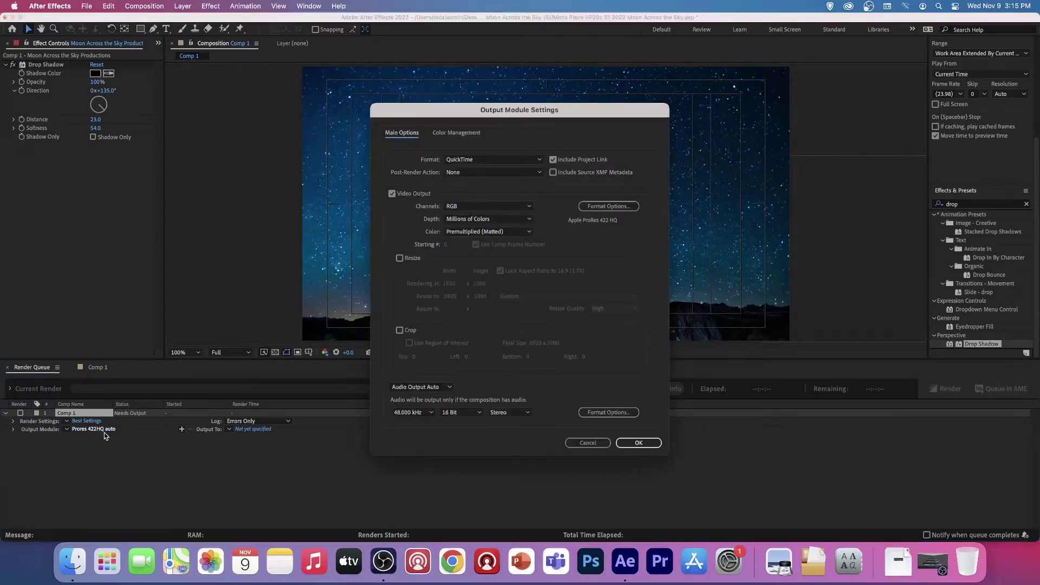
left_click(540, 160)
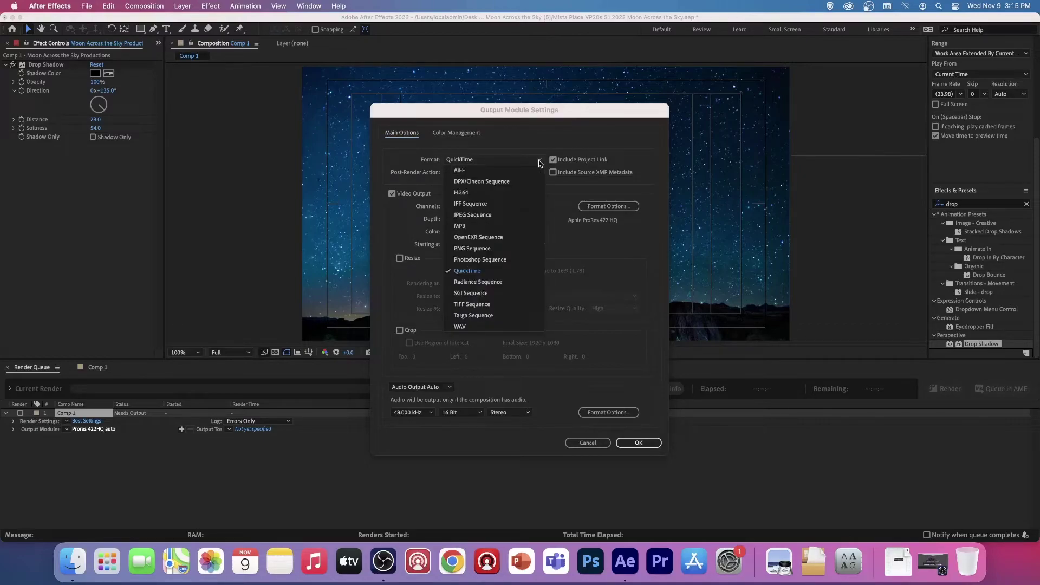
left_click(467, 193)
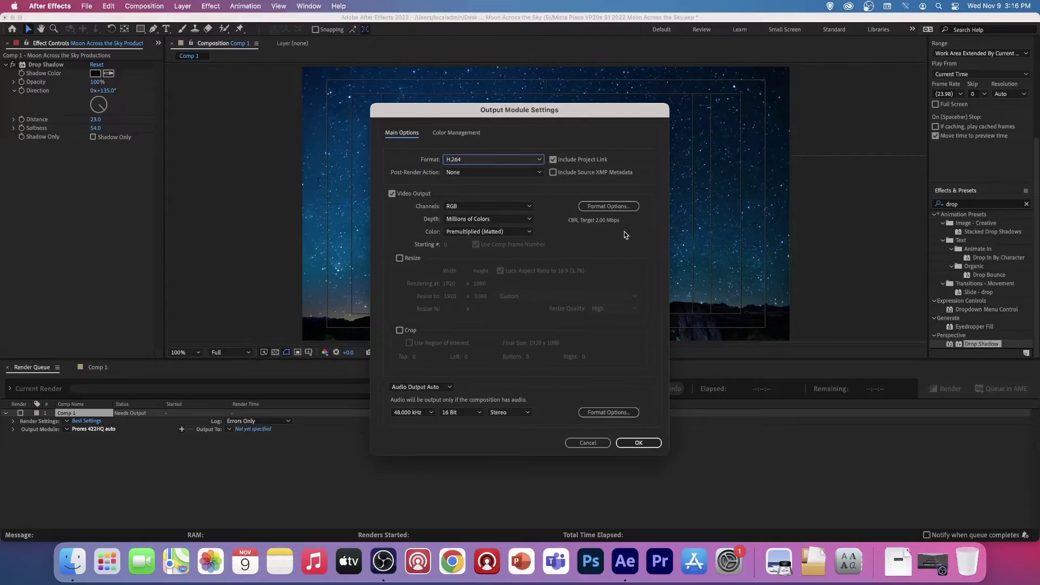
left_click(626, 443)
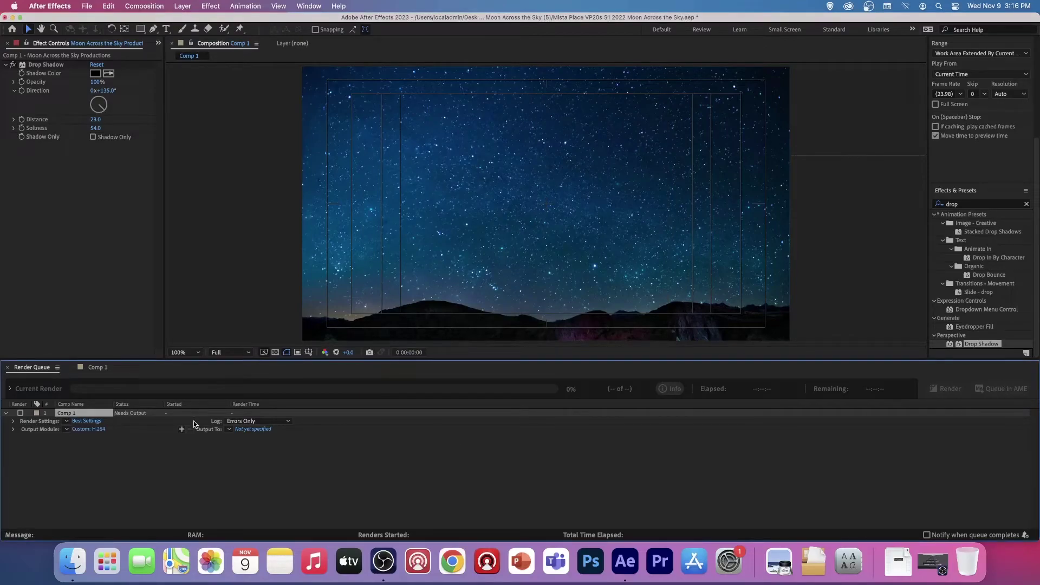
Name the output movie as the creator's name followed by "VP20s S1 2023 Moon Across the SKY.mp4" in the project folder and render it
left_click(255, 430)
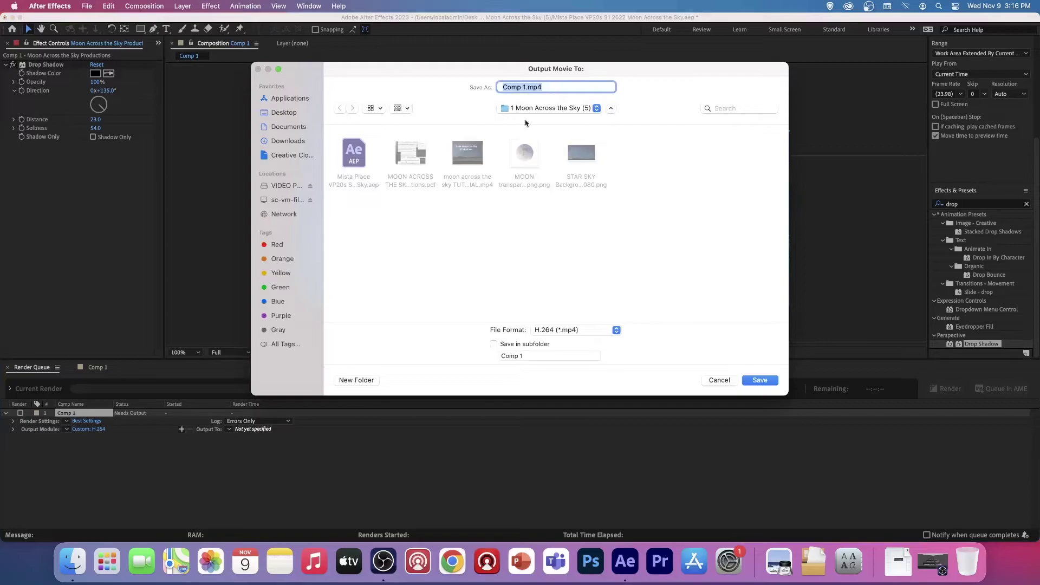
left_click(522, 87)
left_click_drag(527, 87, 458, 88)
key("BackSpace")
type("Mista ")
type("Place VP")
type("20s ")
type("S1 202")
type("3 Moon")
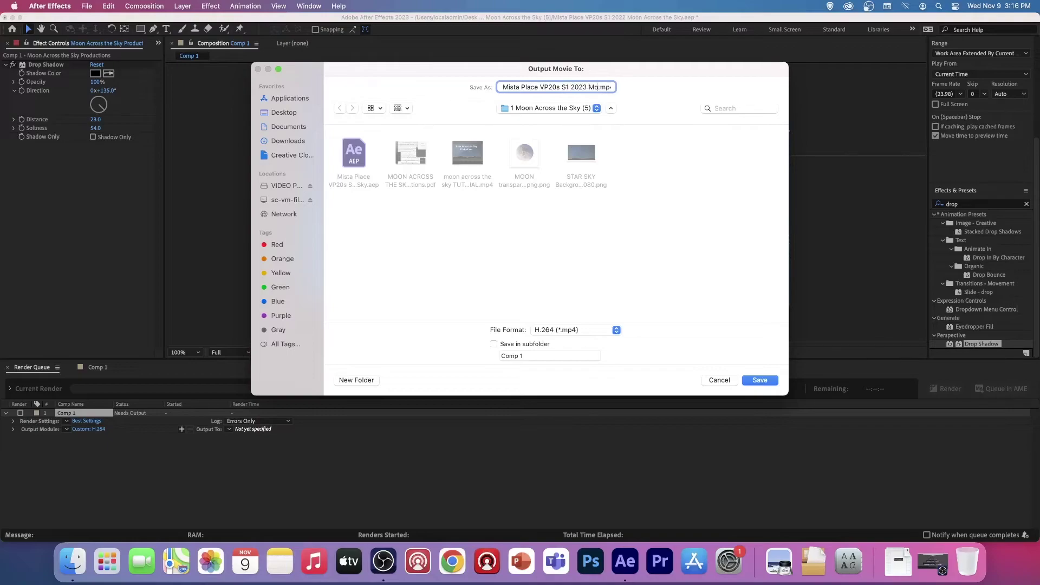
type(" Across the SKy")
key("BackSpace")
key("BackSpace")
type("Y")
left_click(762, 380)
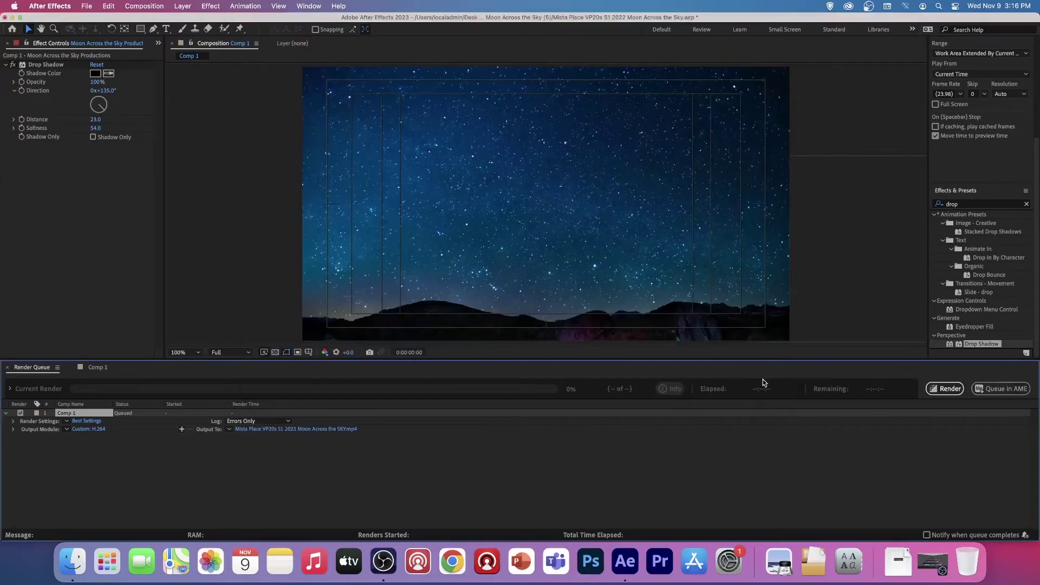
left_click(943, 388)
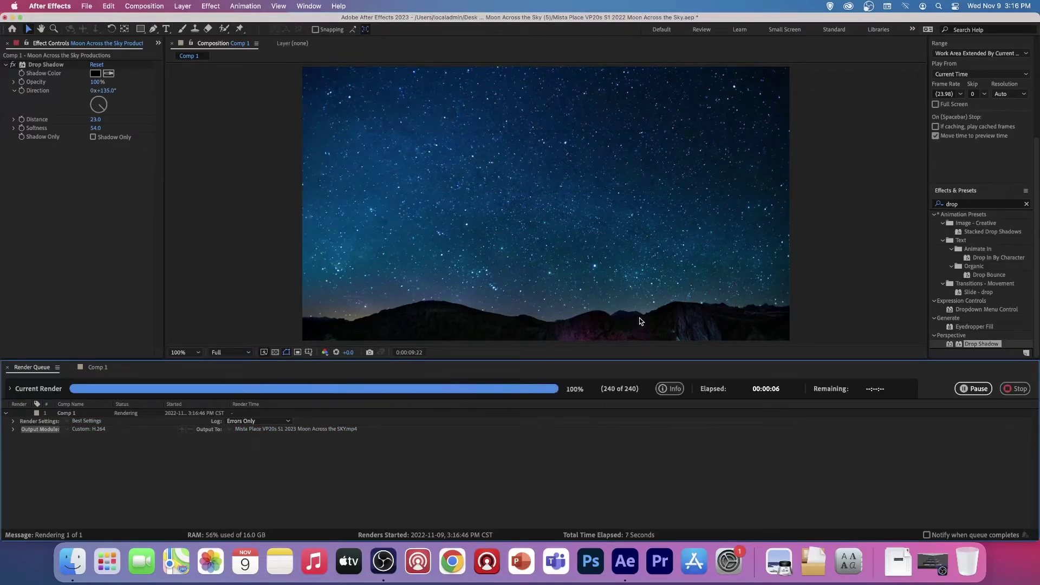
Minimize After Effects and open the 1 Moon Across the Sky (5) project folder in Finder, inside VP20s and 3 AFTER EFFECTS
left_click(12, 17)
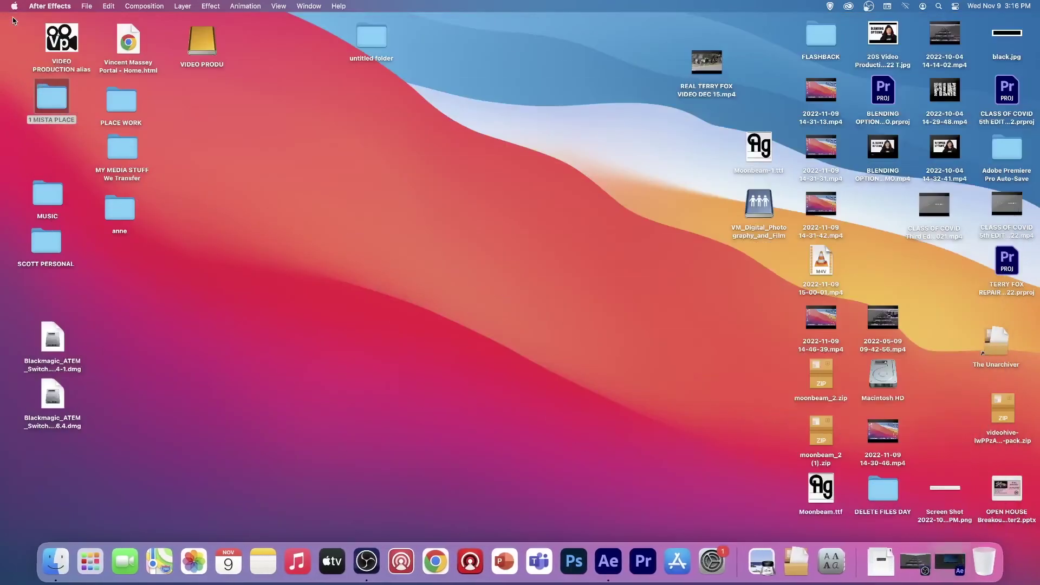
left_click(54, 99)
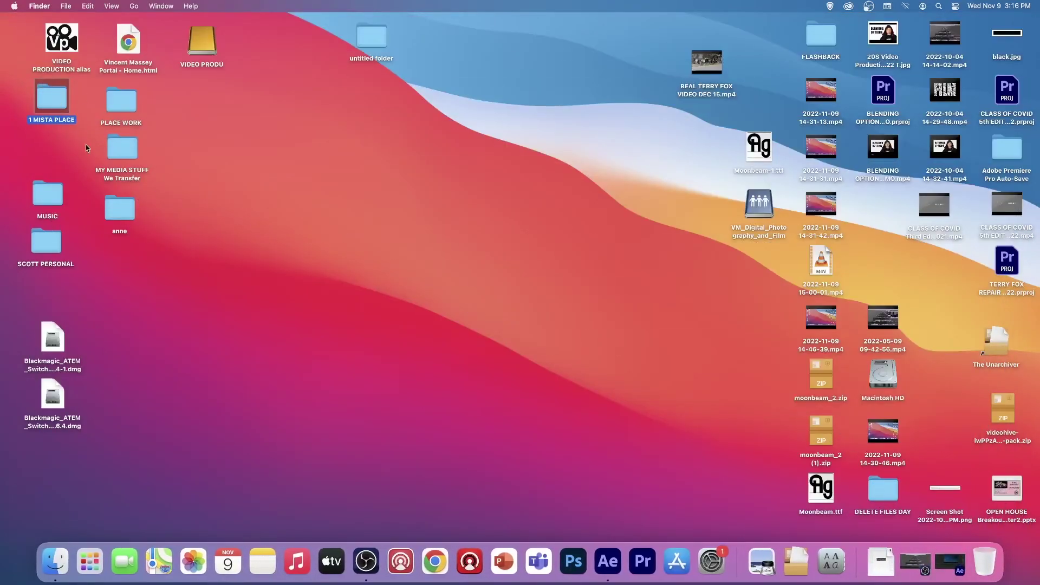
double_click(57, 94)
left_click(310, 149)
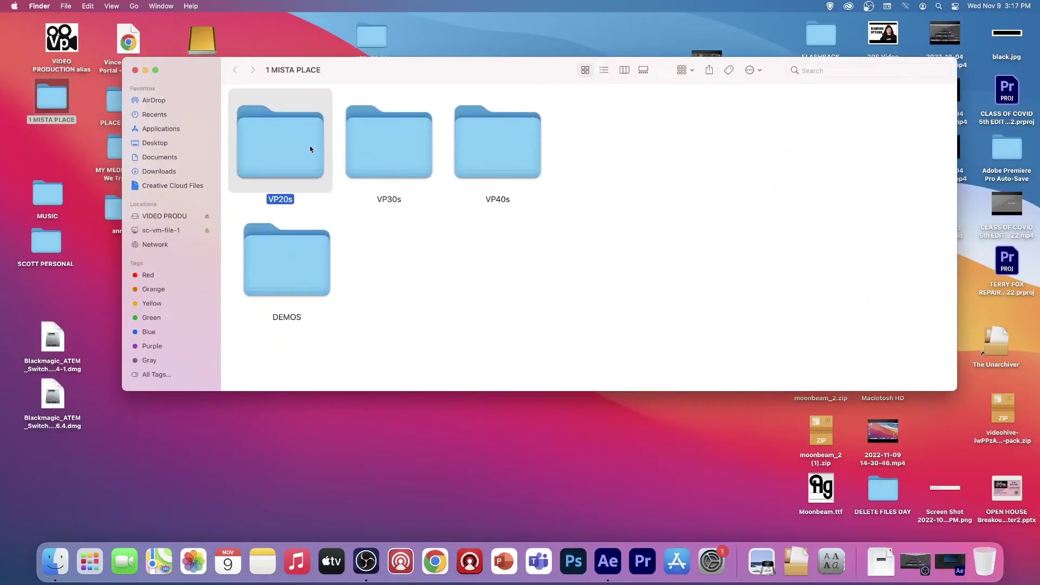
double_click(311, 149)
double_click(461, 140)
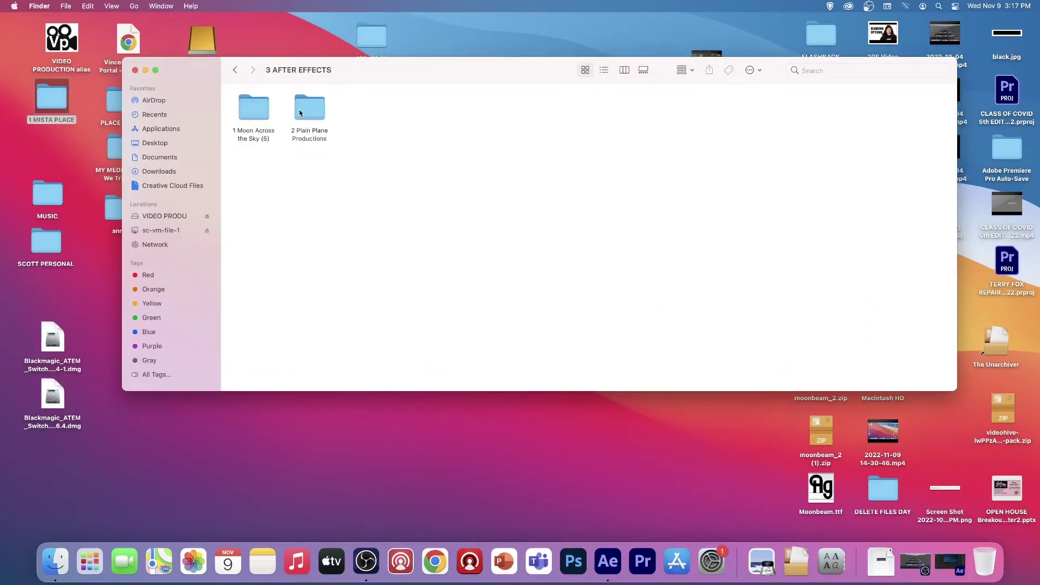
double_click(254, 103)
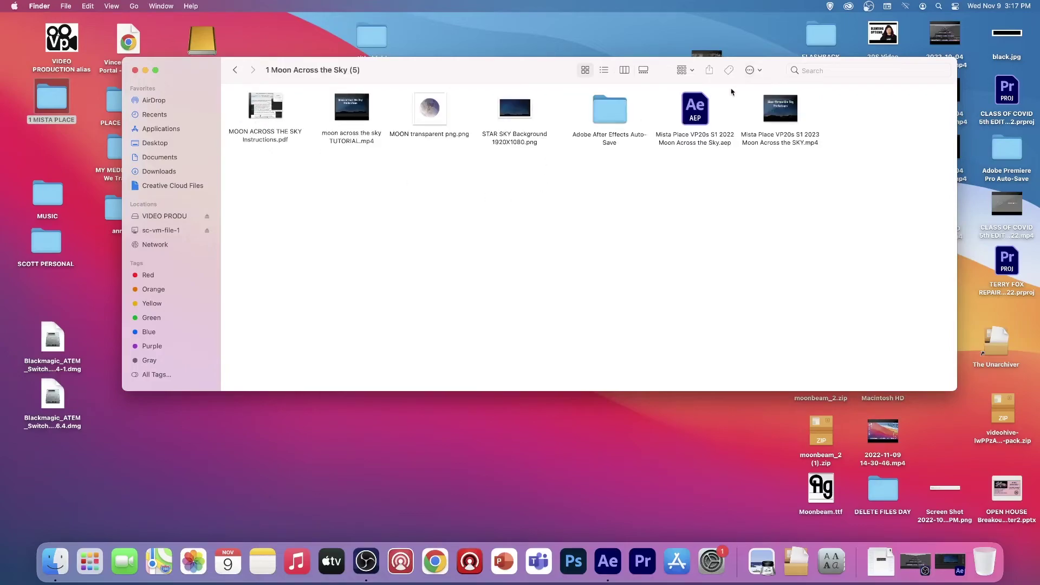
Copy both the Moon Across the Sky .aep project file and the rendered Moon Across the SKY .mp4 movie
left_click(697, 121)
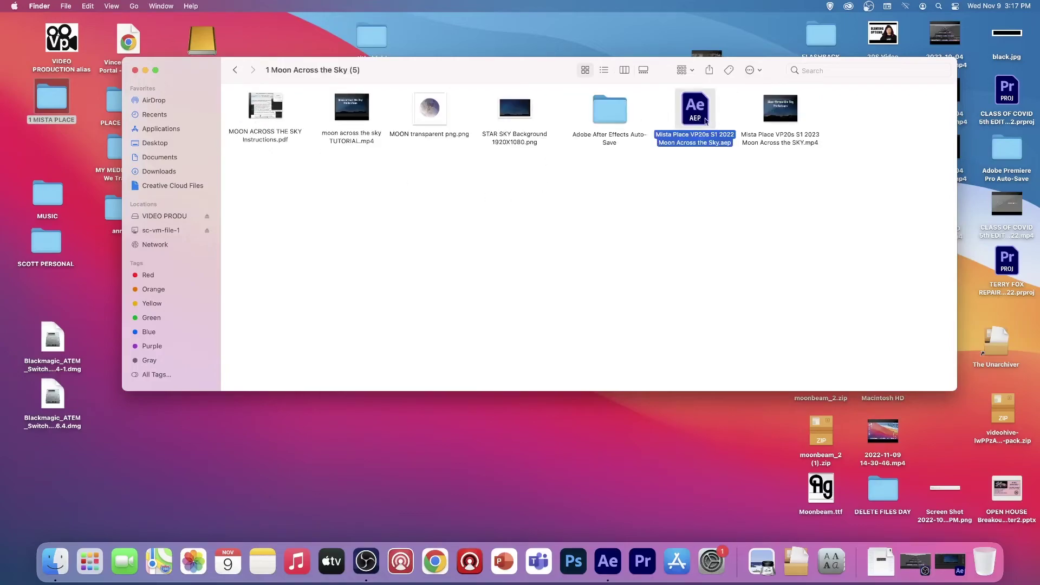
left_click(789, 120, "super")
left_click(866, 216)
left_click_drag(911, 116, 696, 101)
right_click(706, 116)
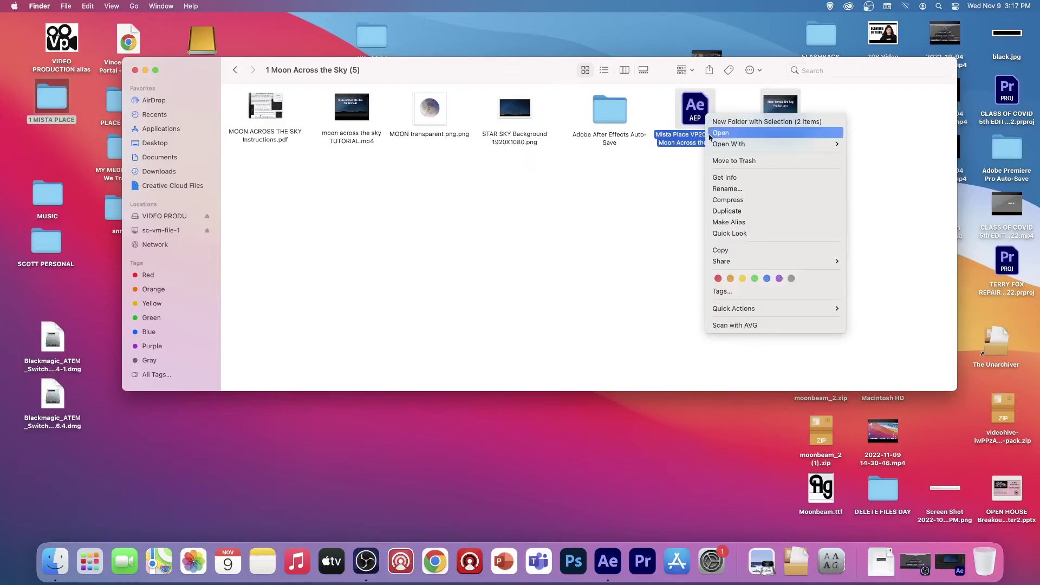
left_click(734, 250)
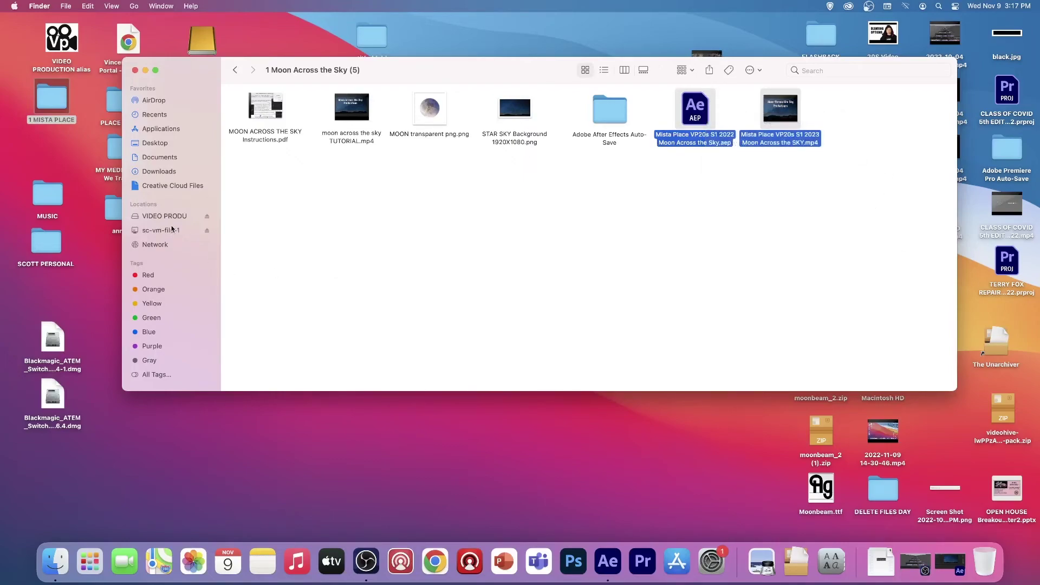
Open the VIDEO PRODUCTION alias and go to 2 HAND-IN FOLDER, VP20s PER 1, 3 After Effects, MOON ACROSS THE SKY
left_click(70, 46)
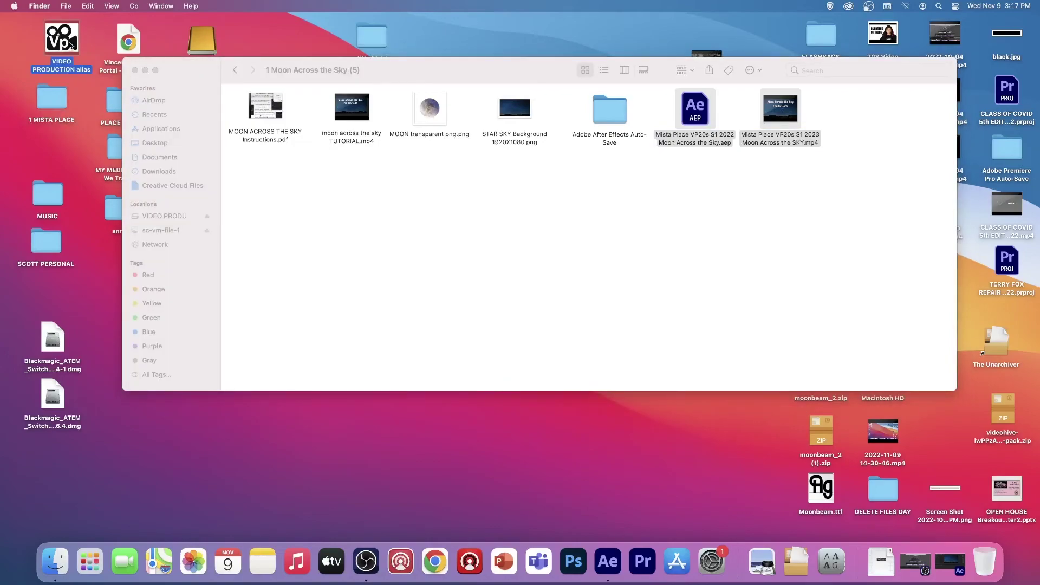
double_click(69, 46)
left_click(583, 191)
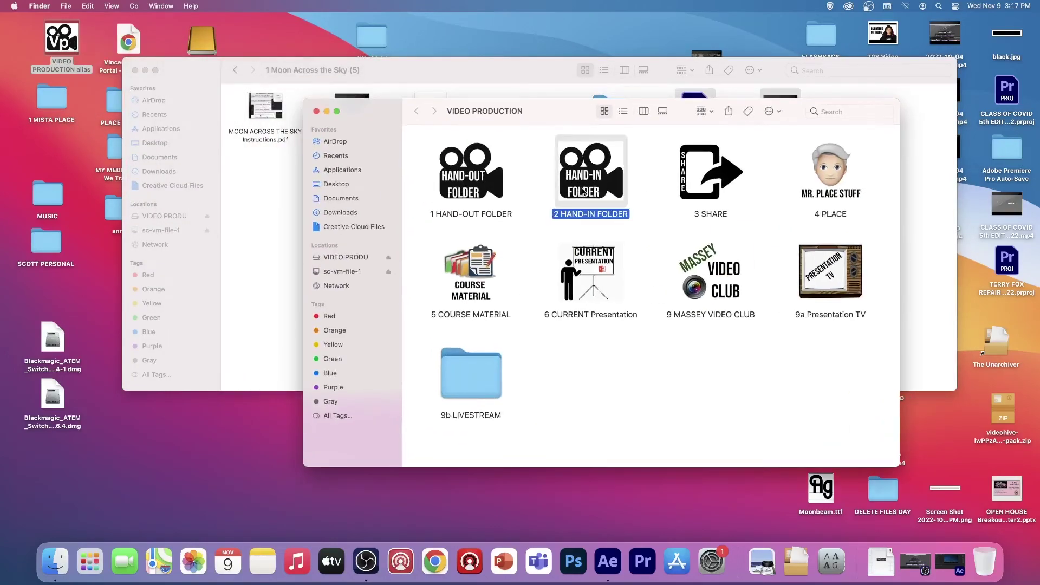
double_click(583, 191)
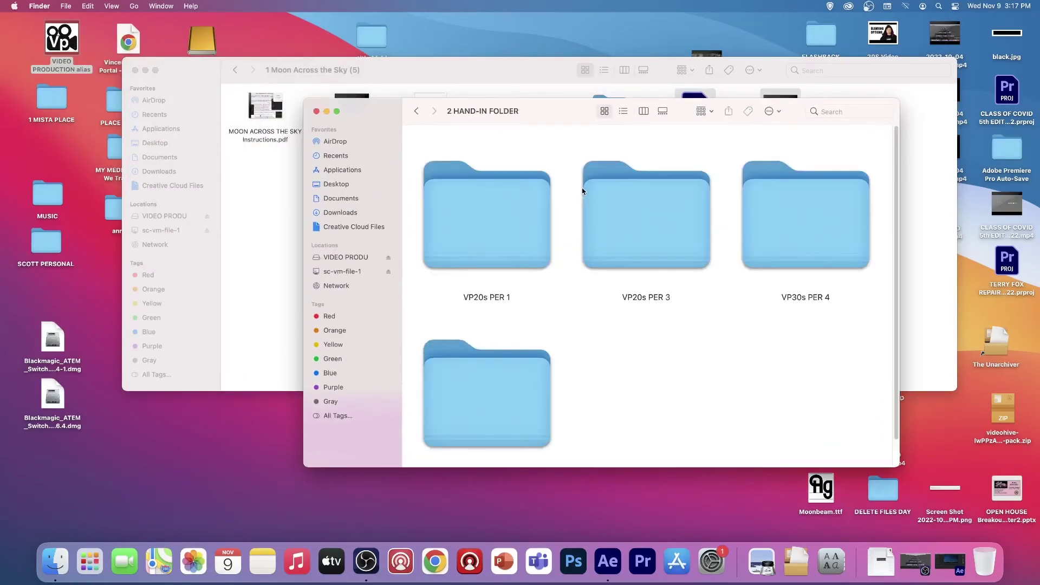
double_click(514, 241)
double_click(648, 199)
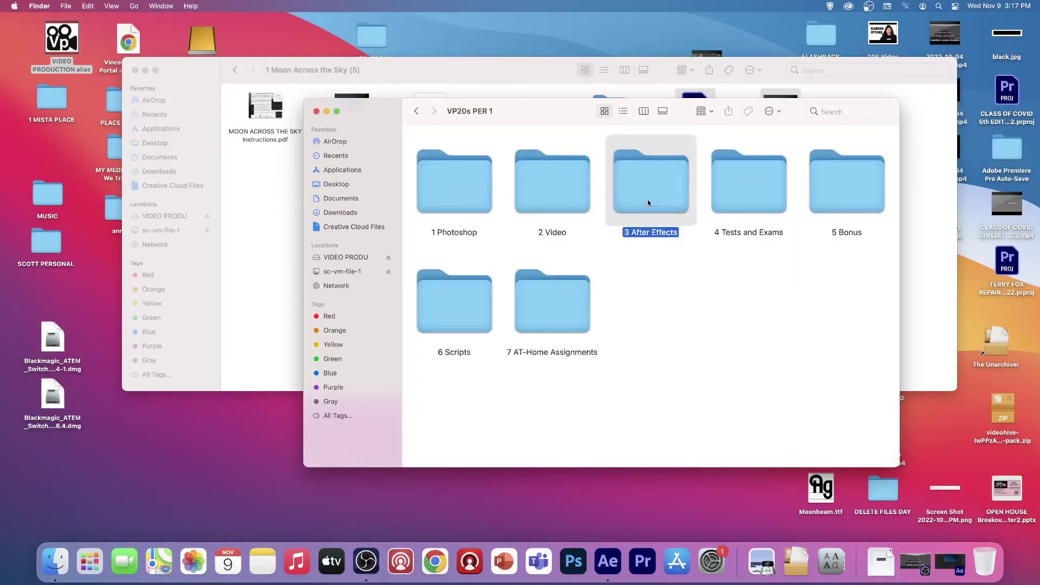
double_click(509, 155)
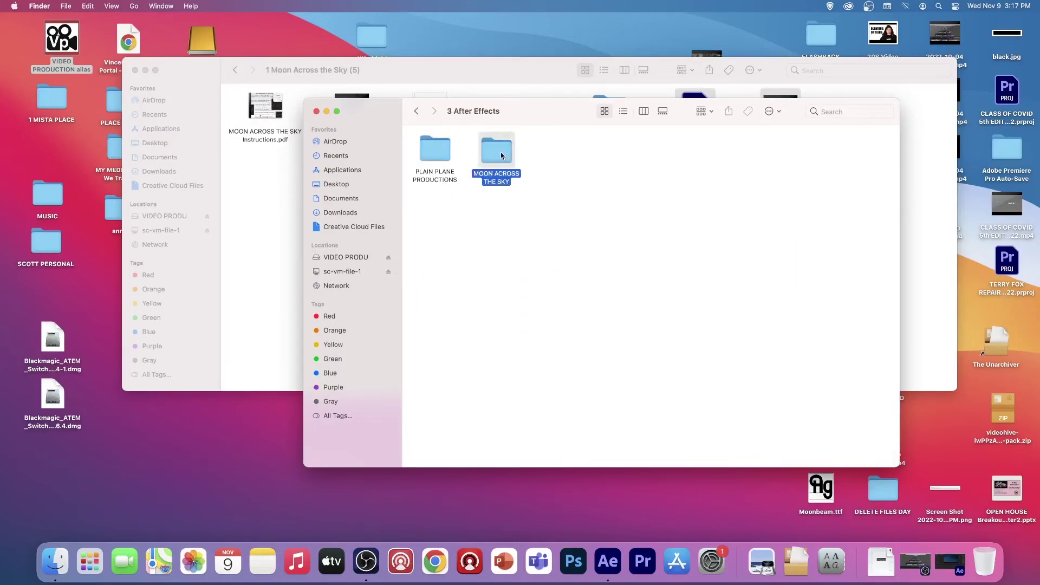
Paste the two copied files into the MOON ACROSS THE SKY hand-in folder and close its window
right_click(564, 269)
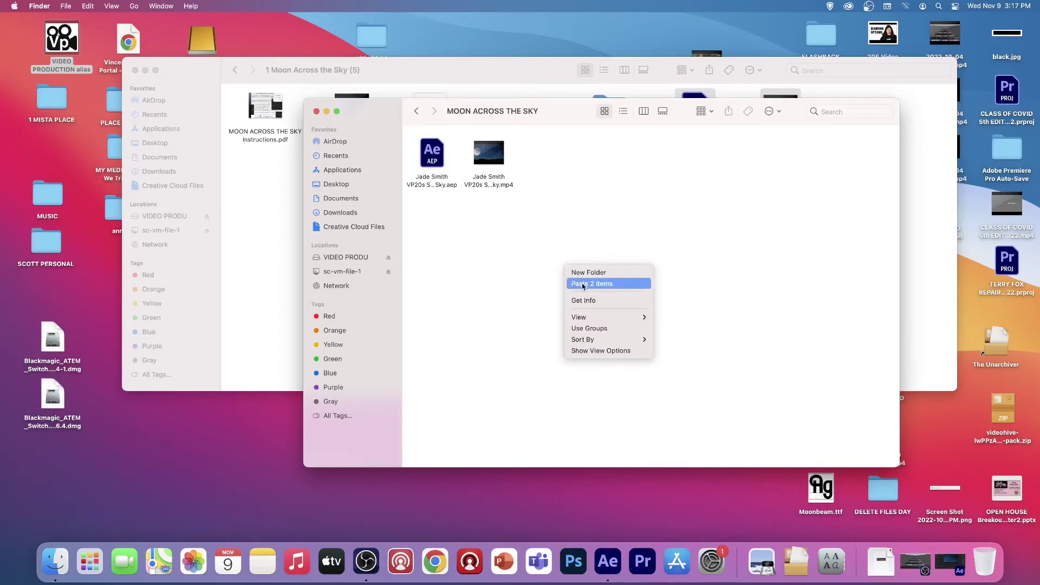
left_click(584, 285)
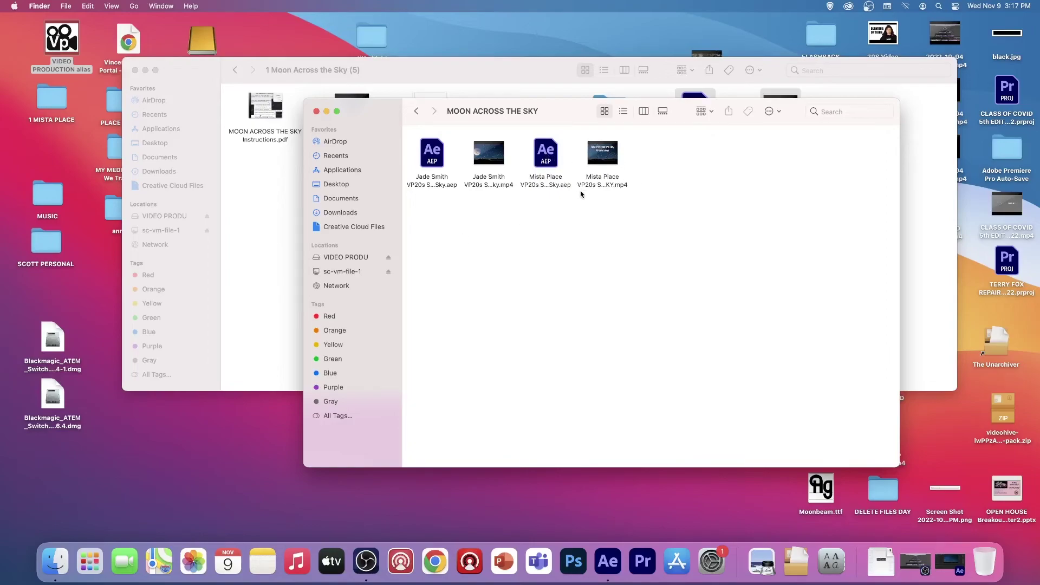
mouse_move(598, 165)
left_click(316, 111)
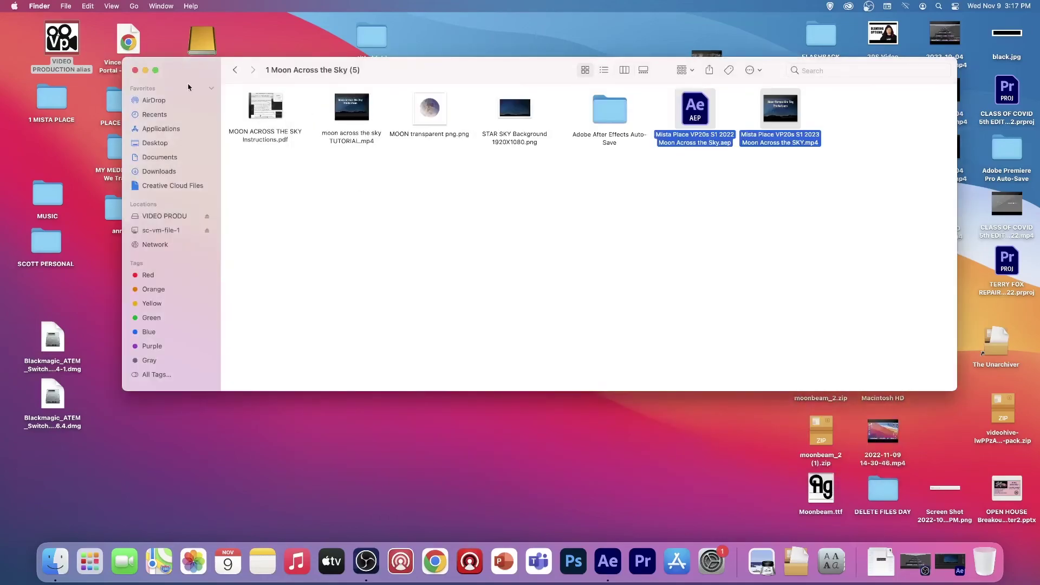